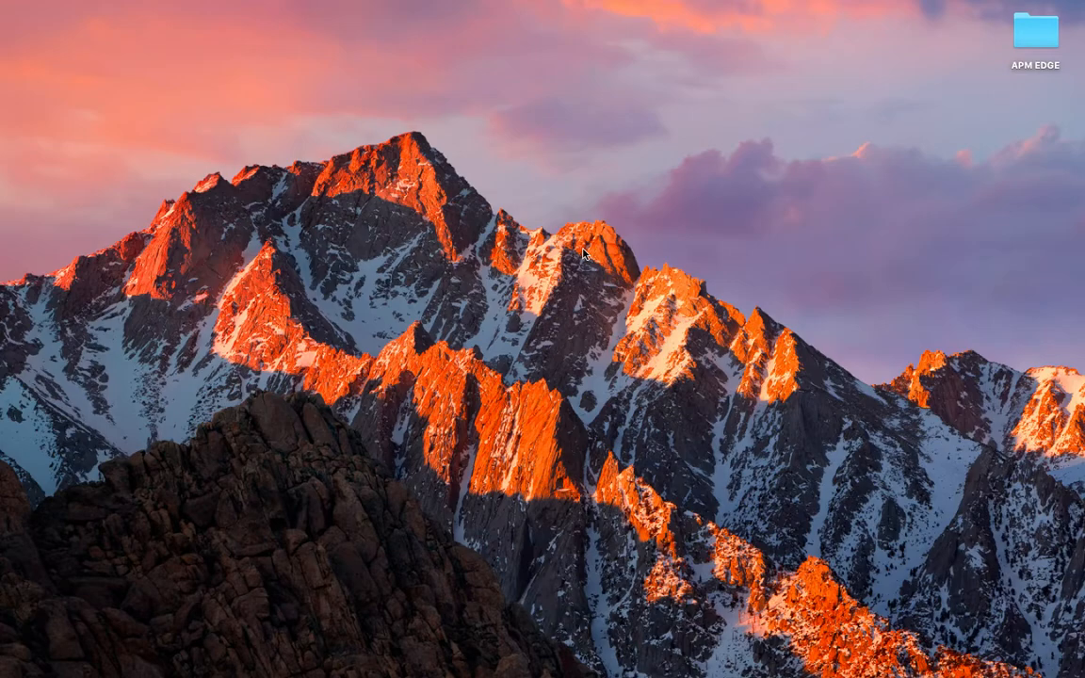
# Launch GIMP and open the image unity_quad.pgm from the OneDrive folder MSD - APM Phase 4/Software/Mapping.
pyautogui.press('F4')
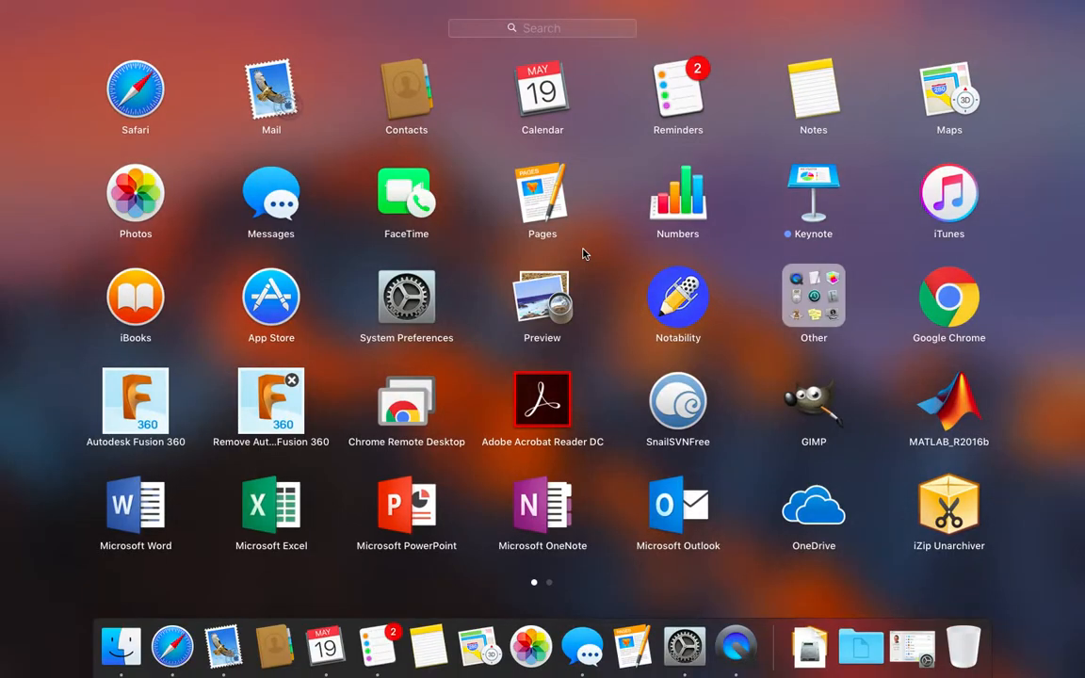
pyautogui.click(811, 402)
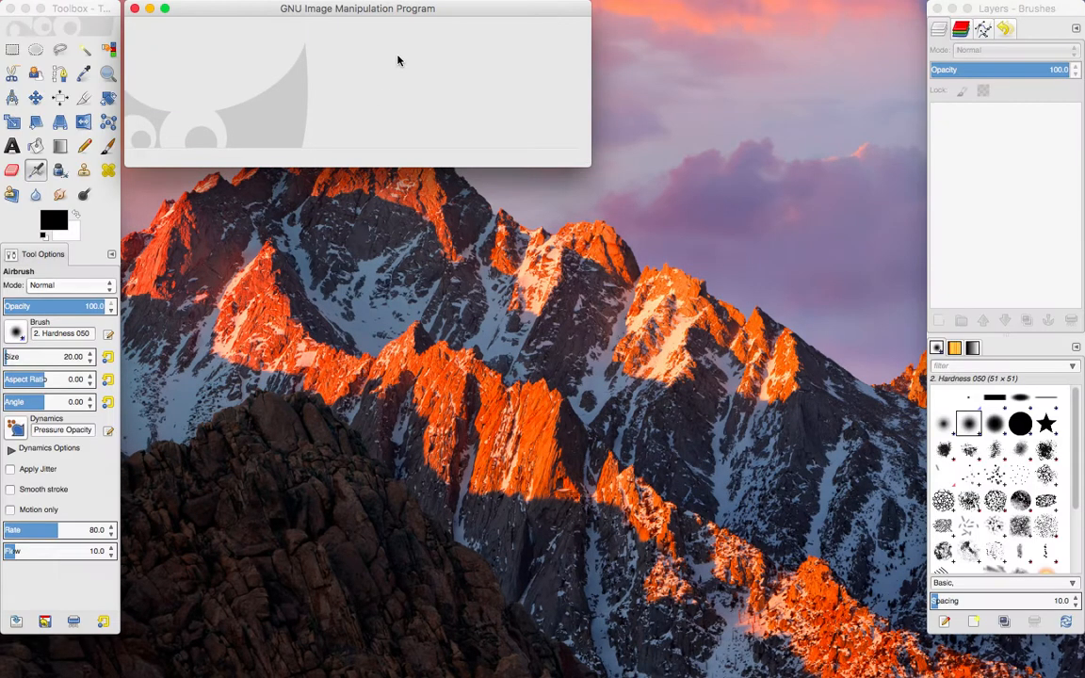
pyautogui.press('super+o')
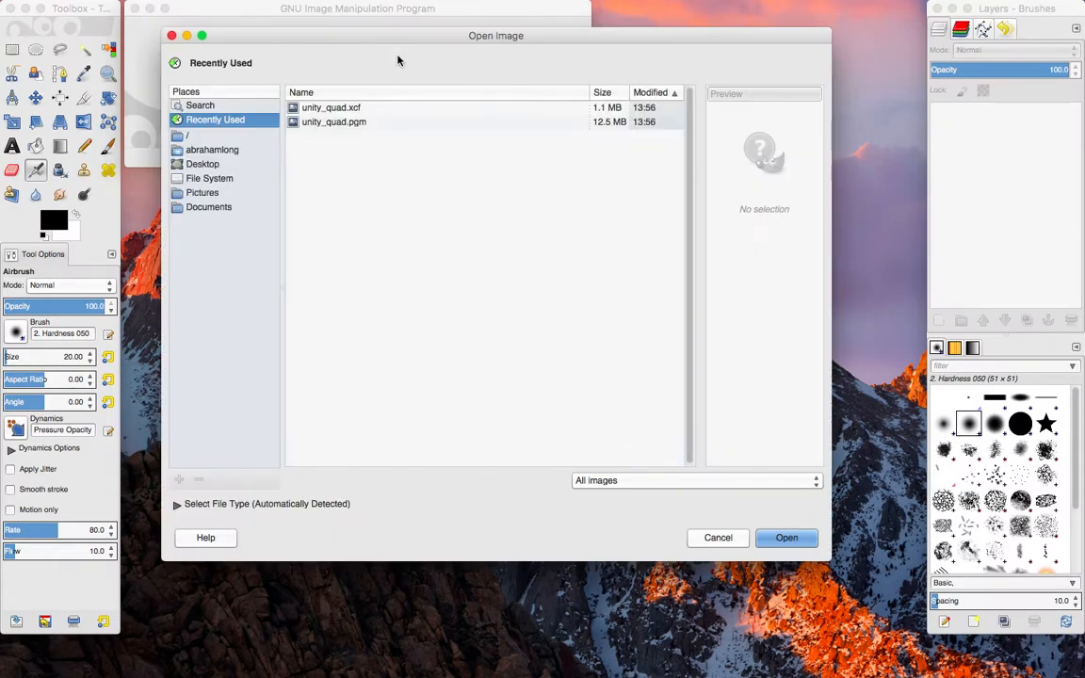
pyautogui.click(334, 123)
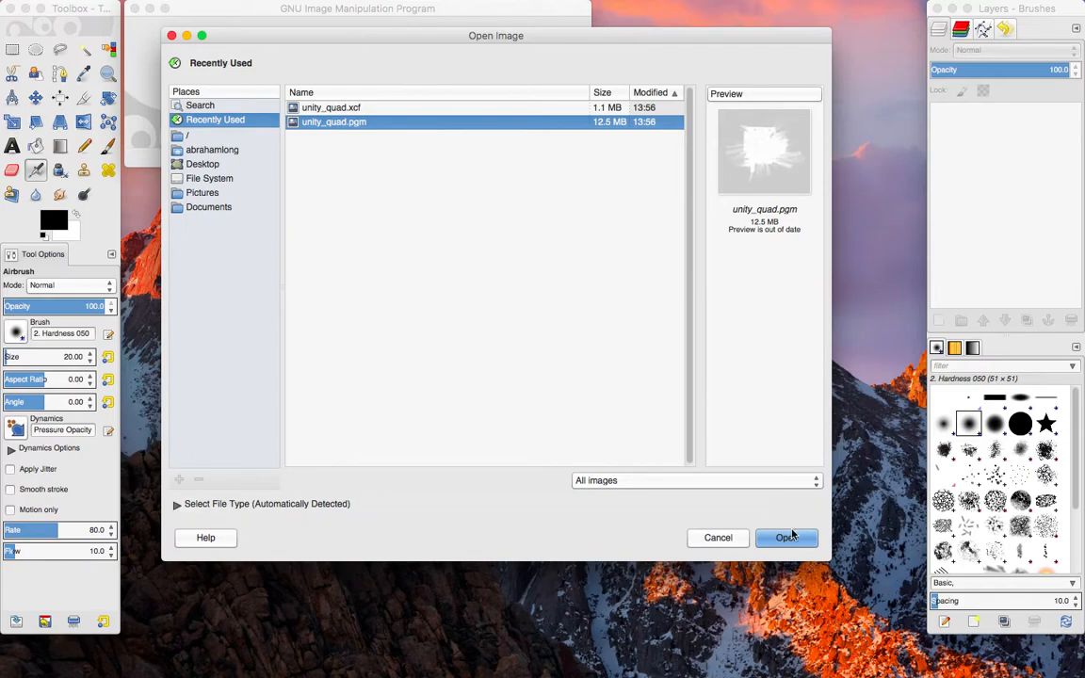
pyautogui.click(217, 151)
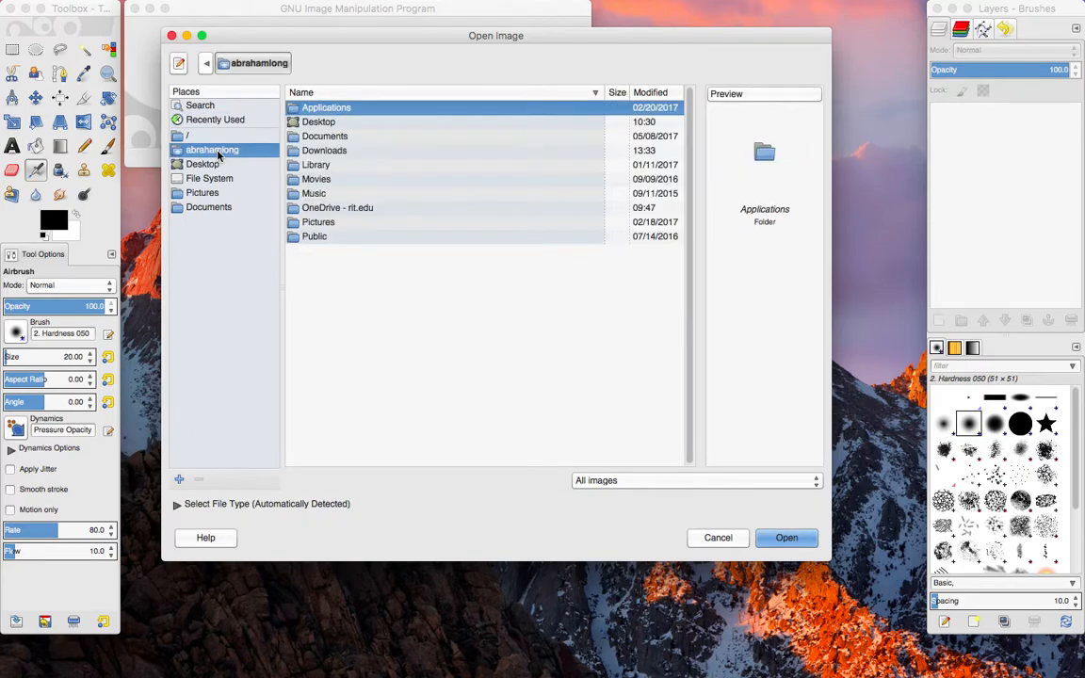
pyautogui.click(333, 211)
pyautogui.doubleClick(332, 208)
pyautogui.doubleClick(339, 107)
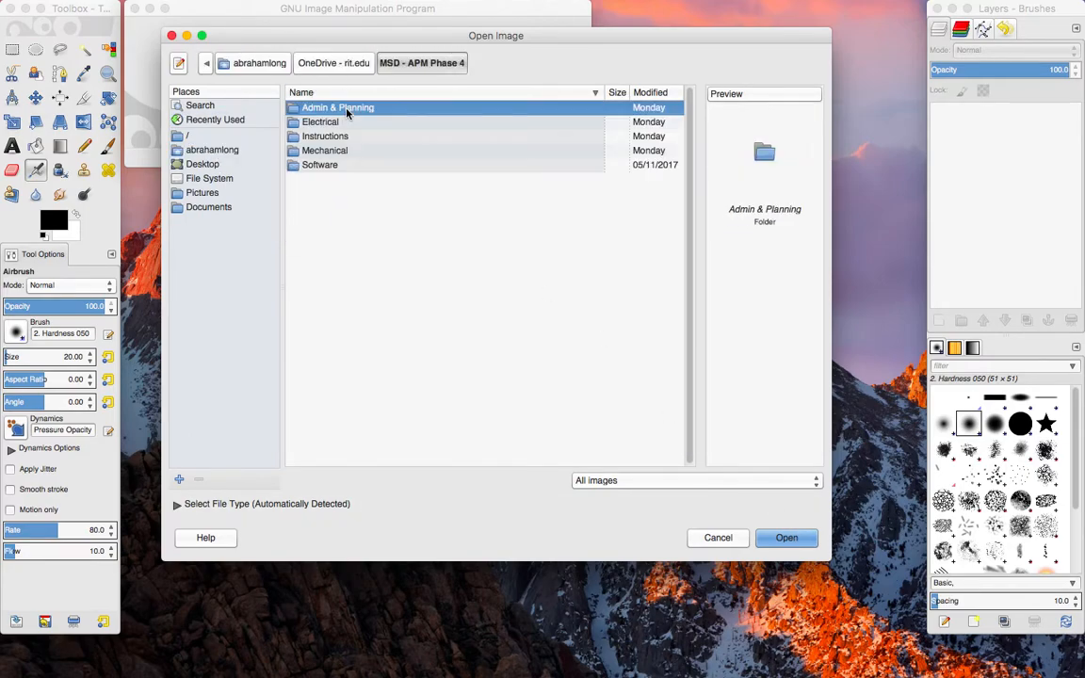
pyautogui.doubleClick(326, 165)
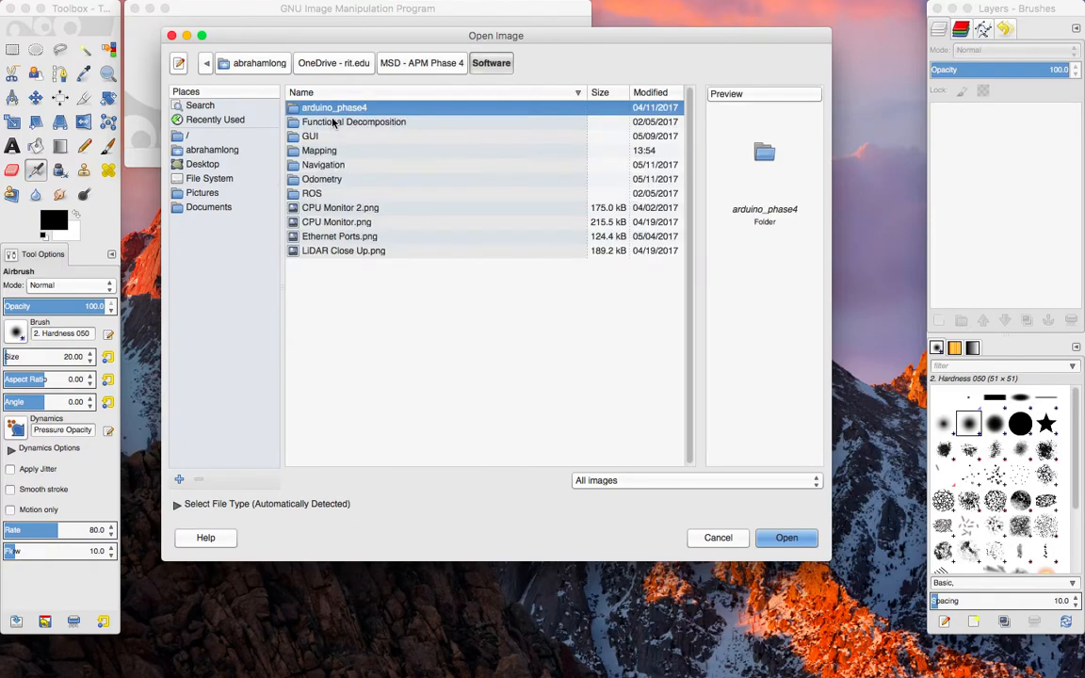
pyautogui.doubleClick(327, 151)
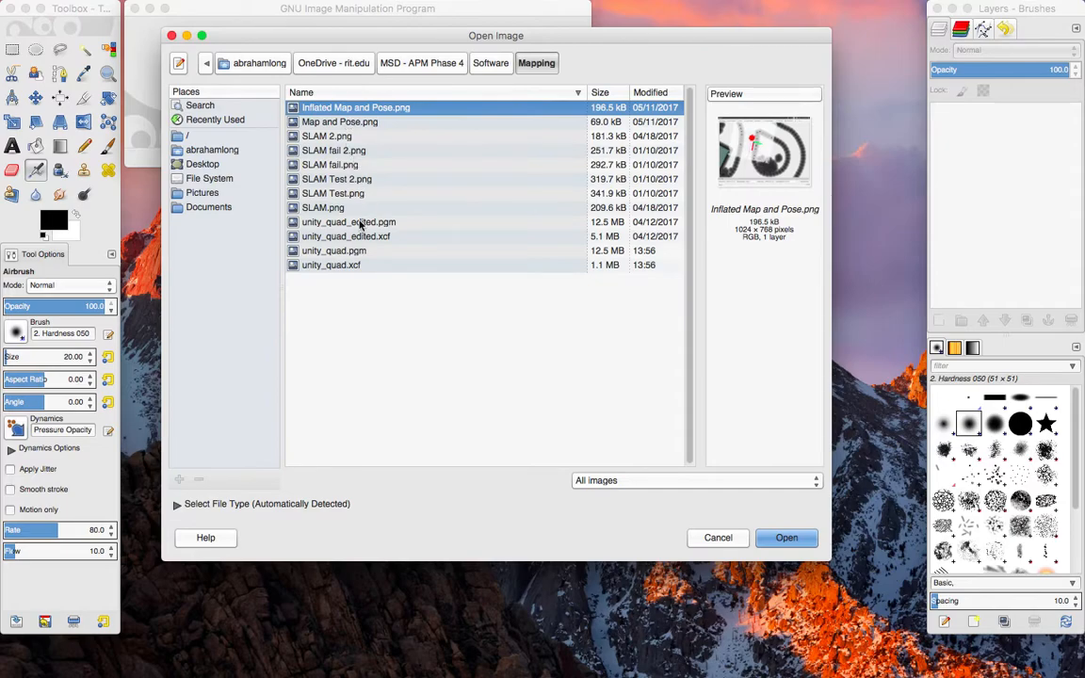
pyautogui.click(339, 252)
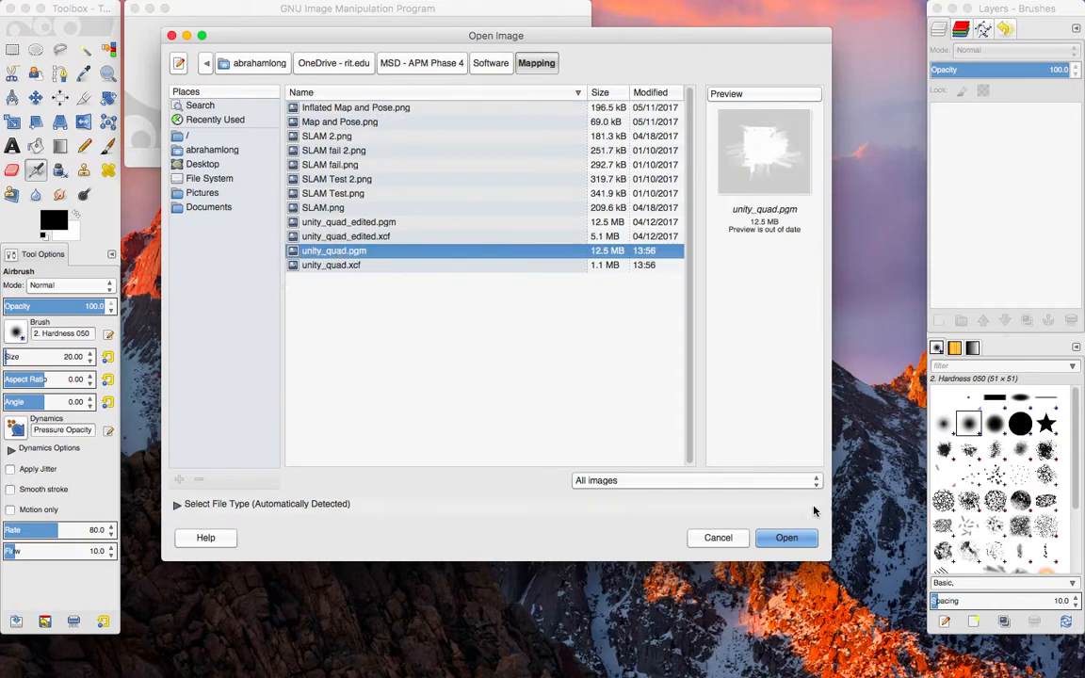
pyautogui.click(786, 539)
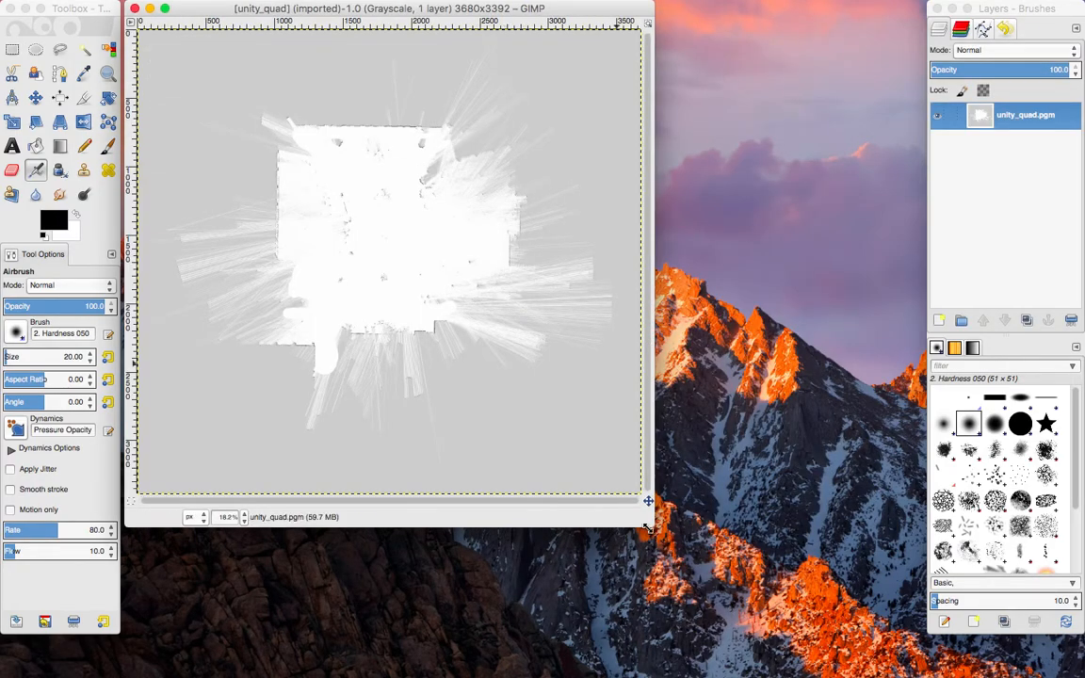
# Enlarge the image window and examine the unity_quad map at 50% zoom.
pyautogui.moveTo(649, 520); pyautogui.dragTo(822, 631)
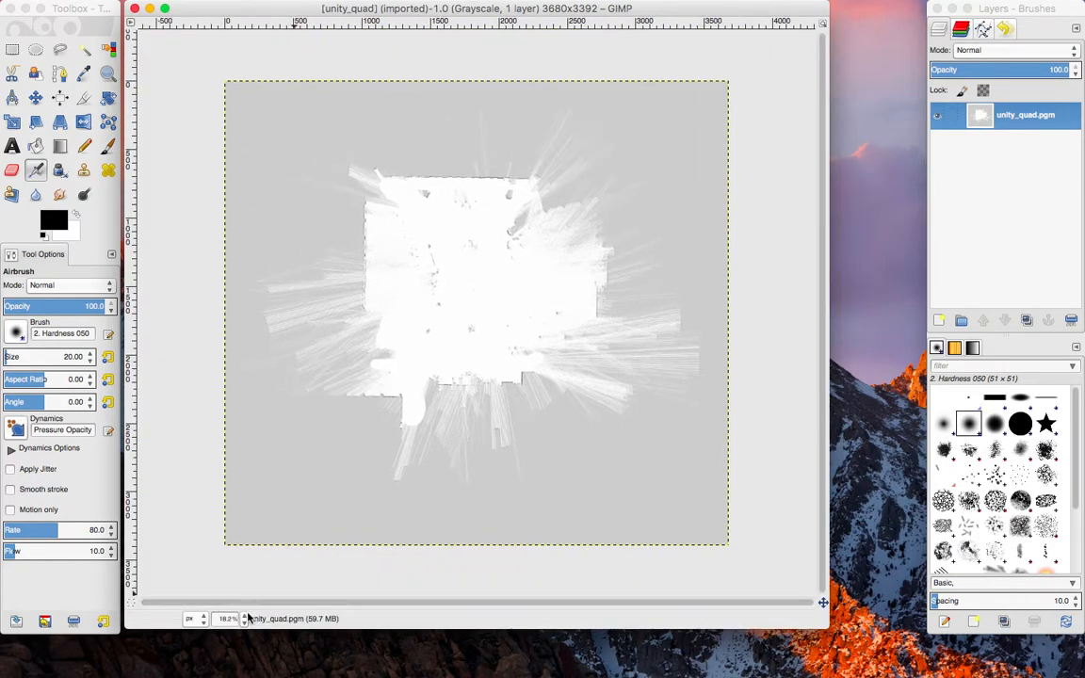
pyautogui.click(244, 619)
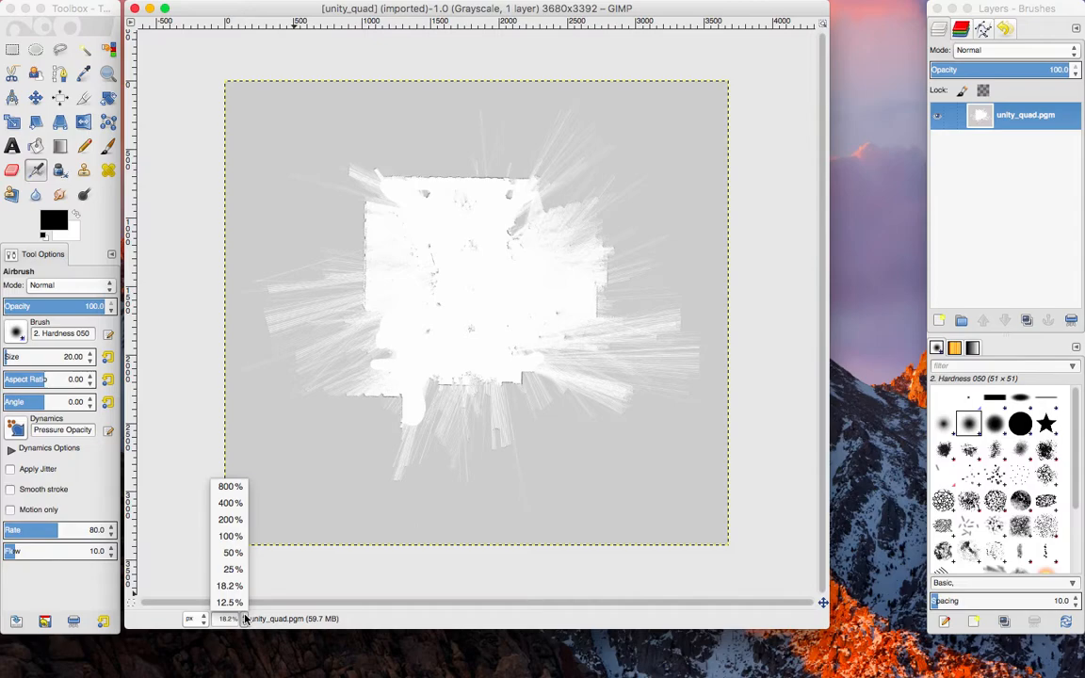
pyautogui.click(233, 553)
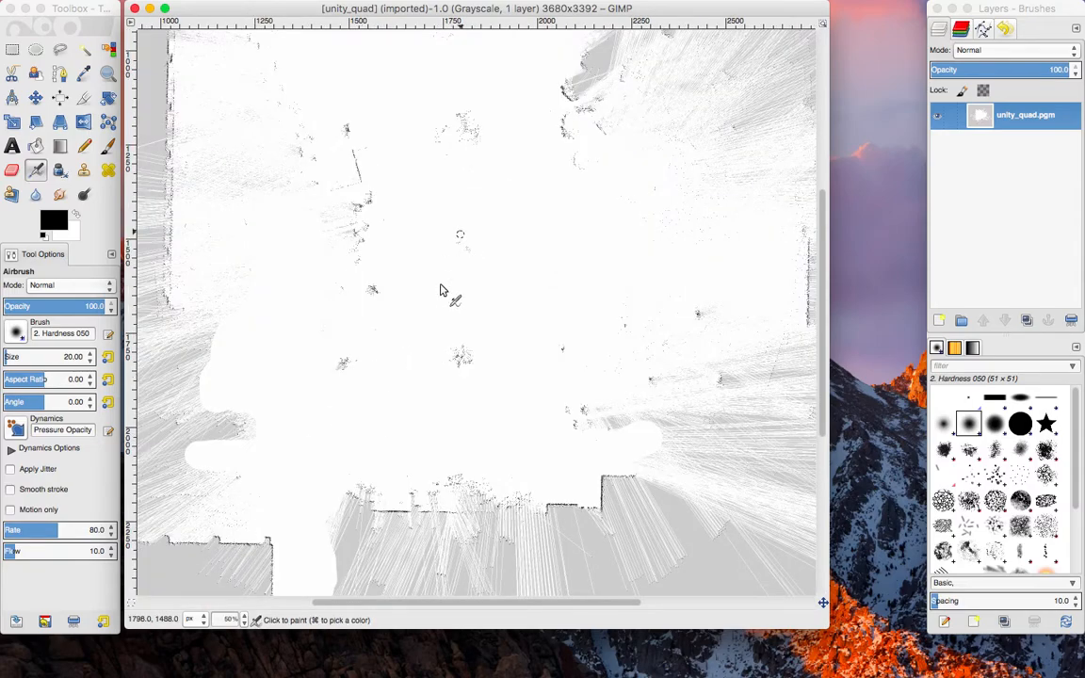
pyautogui.scroll(5, 439, 297)
pyautogui.scroll(-4, 439, 297)
pyautogui.hscroll(3, 439, 298)
pyautogui.hscroll(-3, 439, 298)
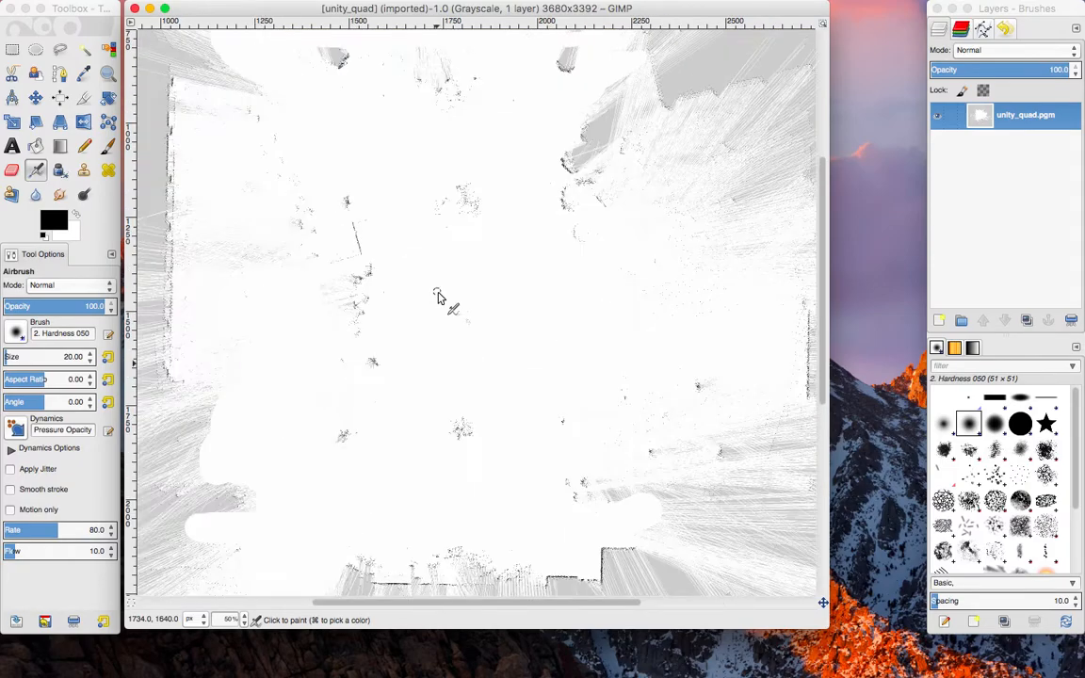
pyautogui.moveTo(828, 627); pyautogui.dragTo(908, 670)
pyautogui.scroll(5, 459, 356)
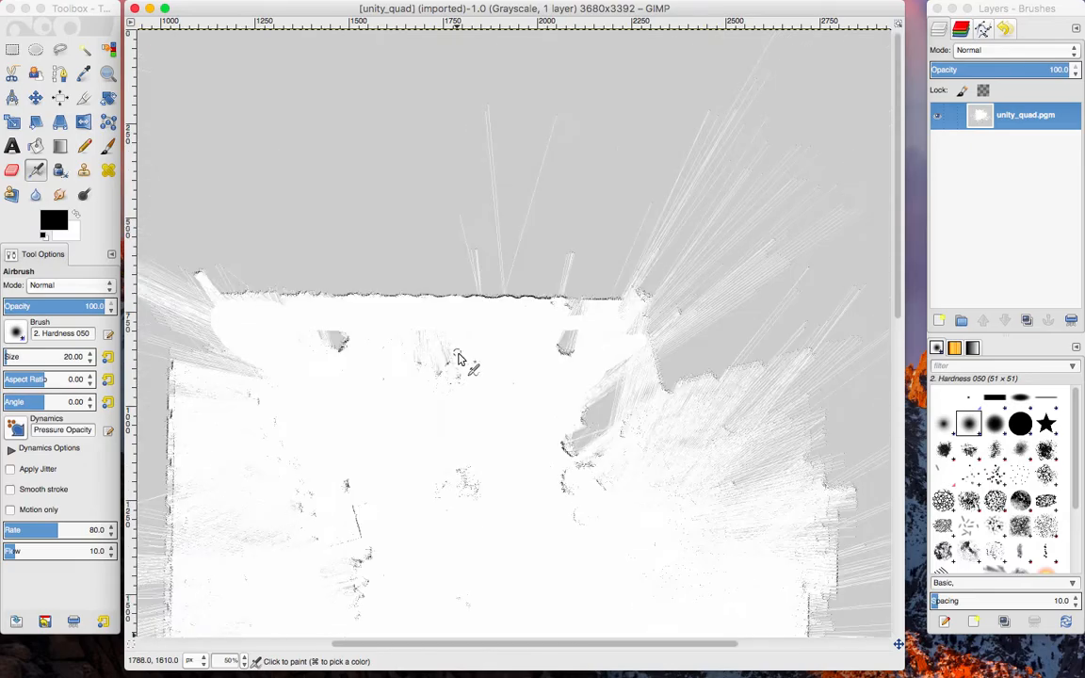
pyautogui.scroll(-5, 458, 356)
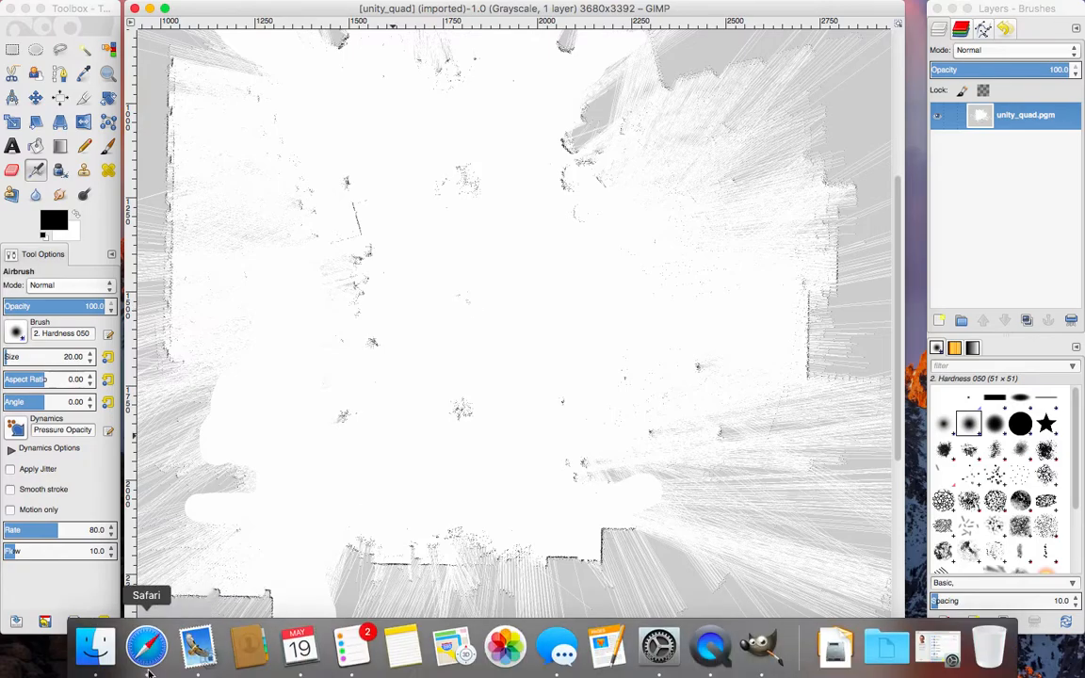
# Switch to Safari, search Google for "rit" and open the Maps results.
pyautogui.click(151, 653)
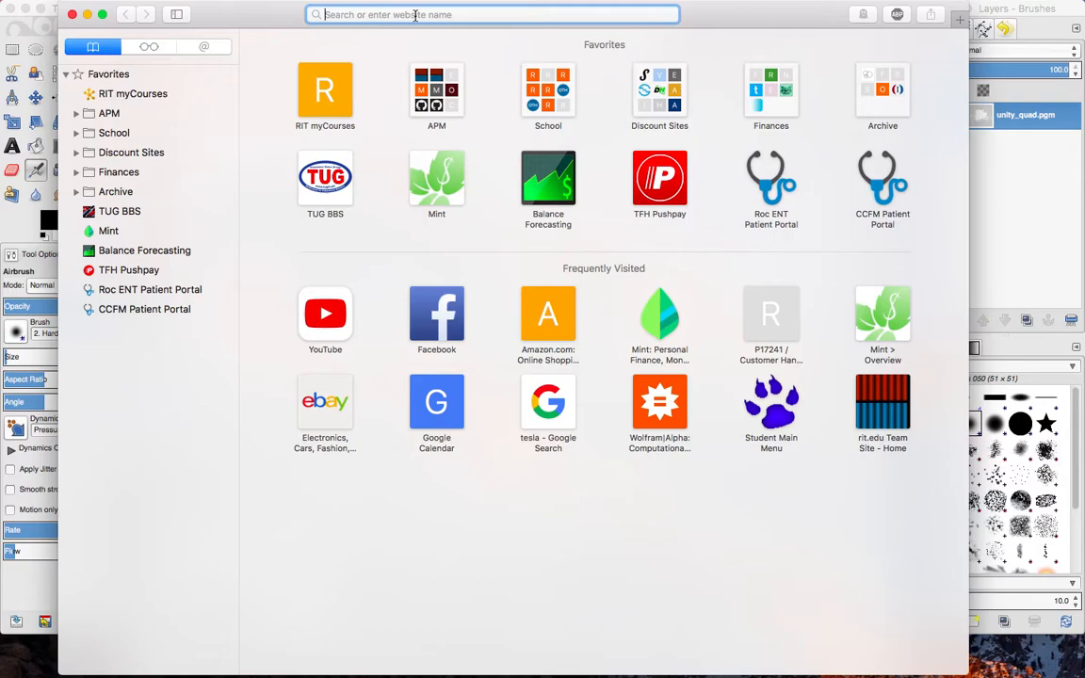
pyautogui.write('google.com')
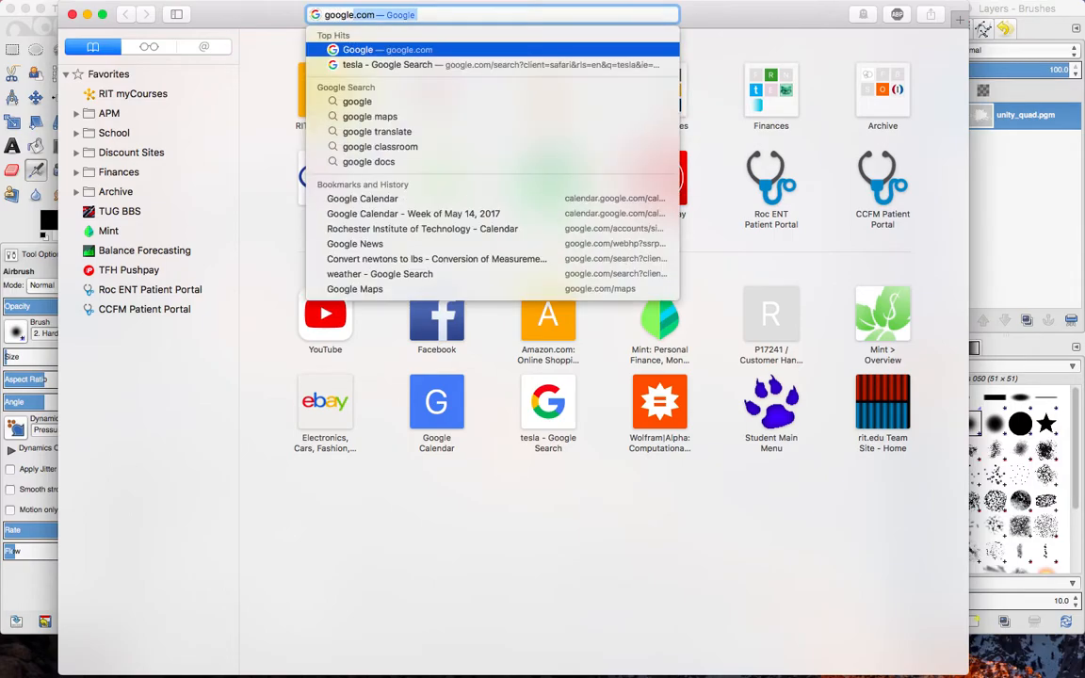
pyautogui.press('Return')
pyautogui.write('rit')
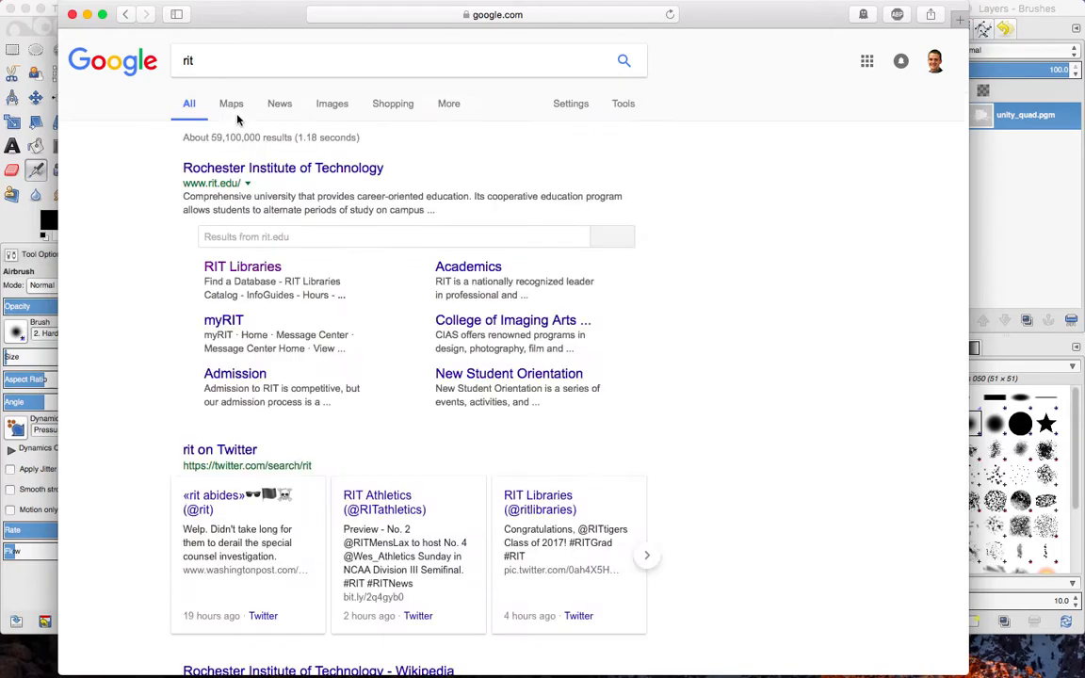
pyautogui.click(233, 105)
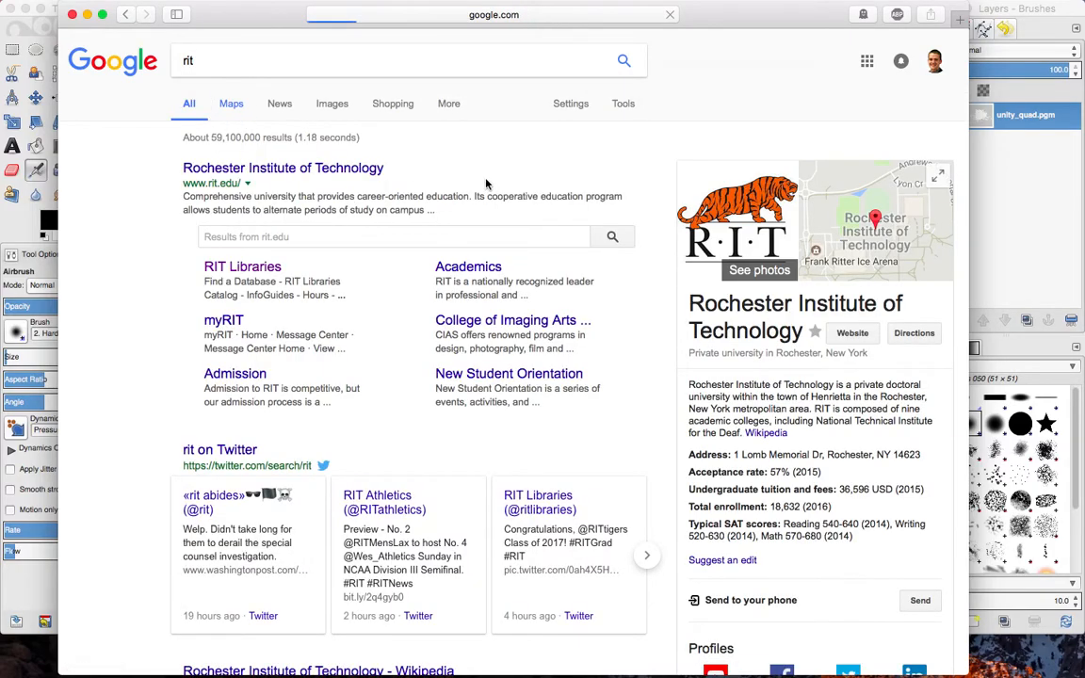
pyautogui.hotkey('ctrl', 'Up')
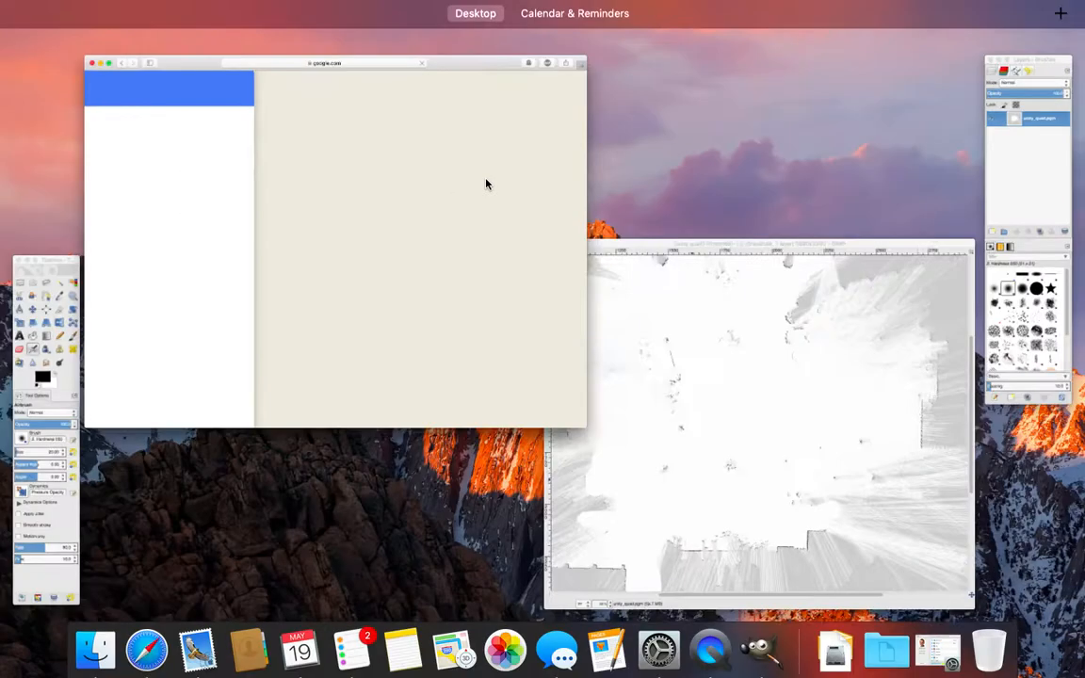
pyautogui.click(486, 183)
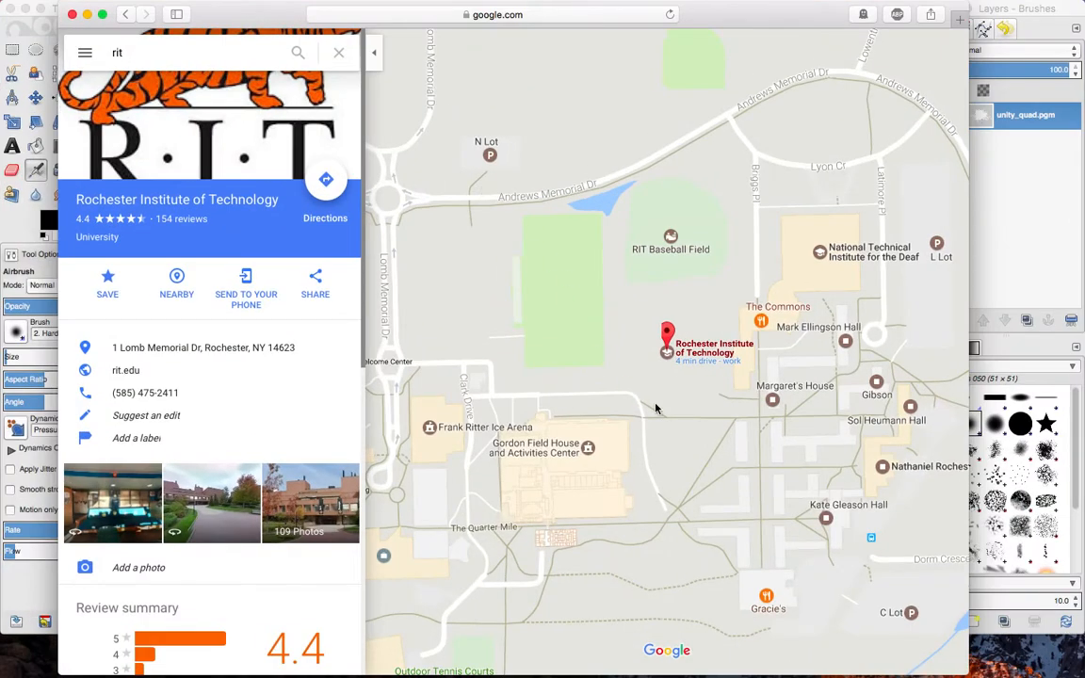
# Frame the campus quad with its three round planters in a close satellite view and capture a screenshot of that map area.
pyautogui.click(373, 52)
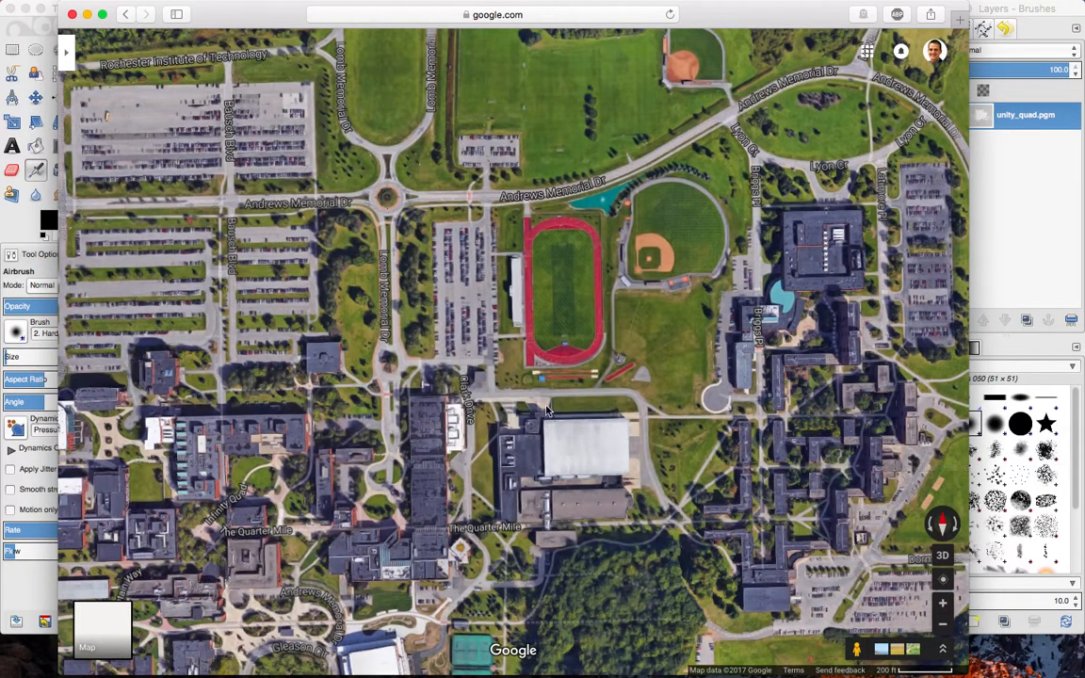
pyautogui.moveTo(592, 488); pyautogui.dragTo(786, 372)
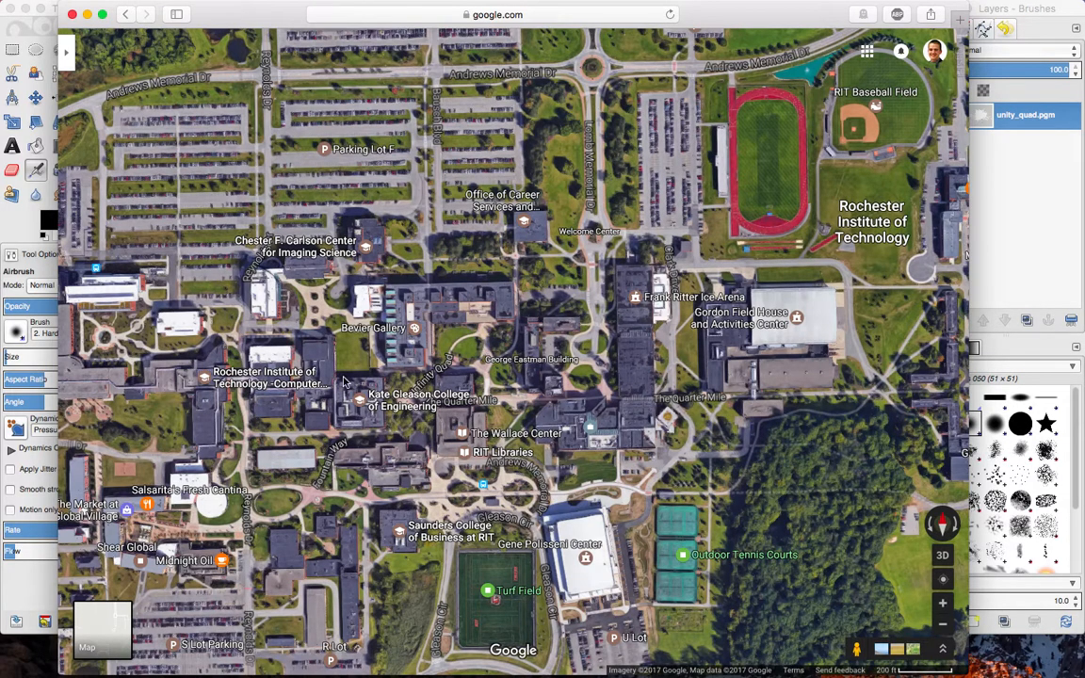
pyautogui.moveTo(180, 397); pyautogui.dragTo(289, 418)
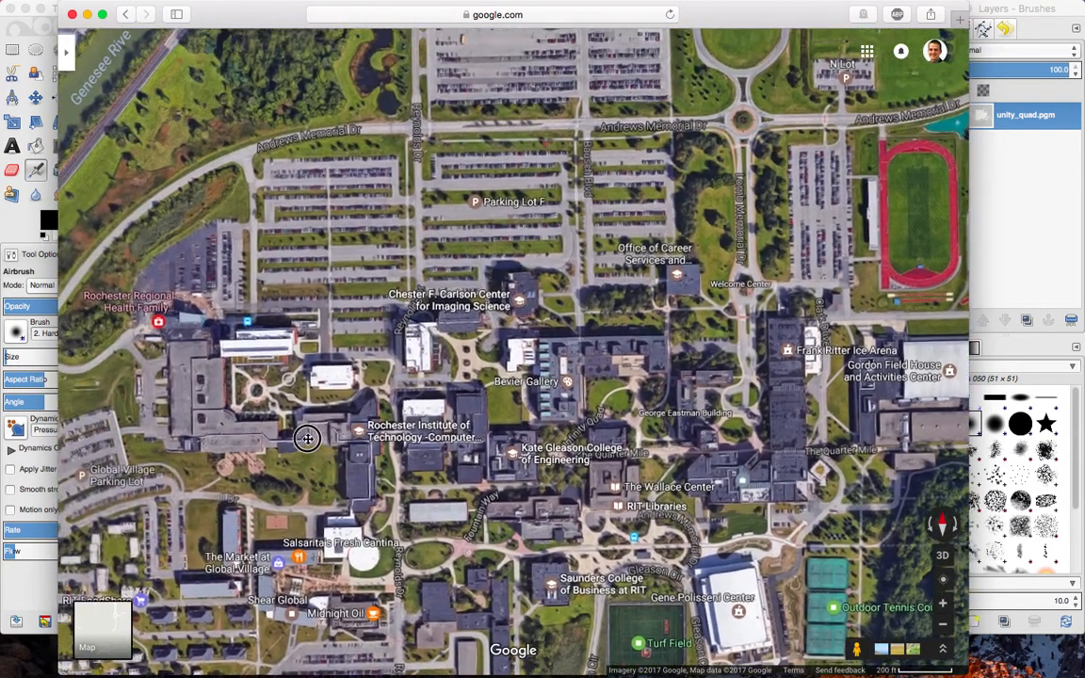
pyautogui.scroll(3, 456, 386)
pyautogui.scroll(5, 455, 386)
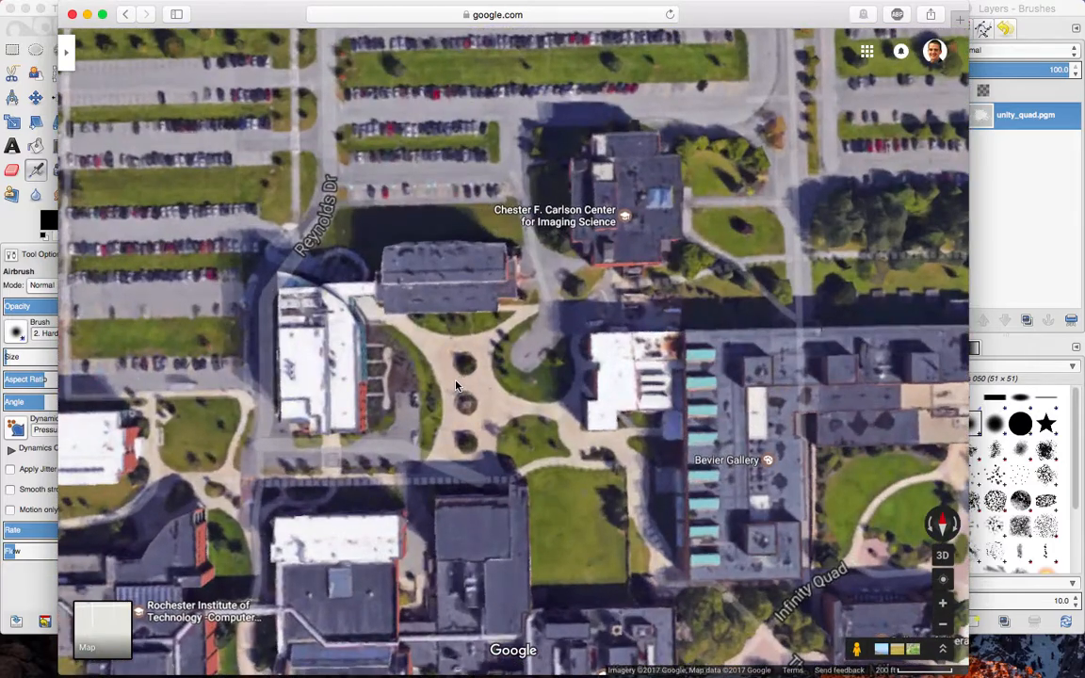
pyautogui.scroll(3, 485, 372)
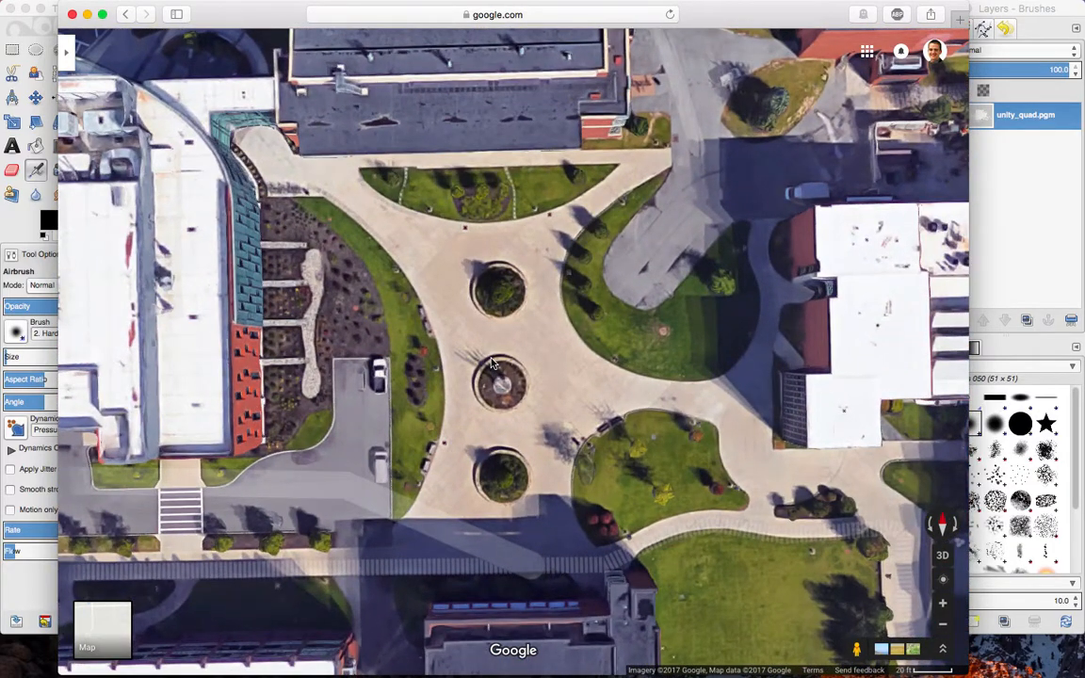
pyautogui.moveTo(487, 354); pyautogui.dragTo(489, 334)
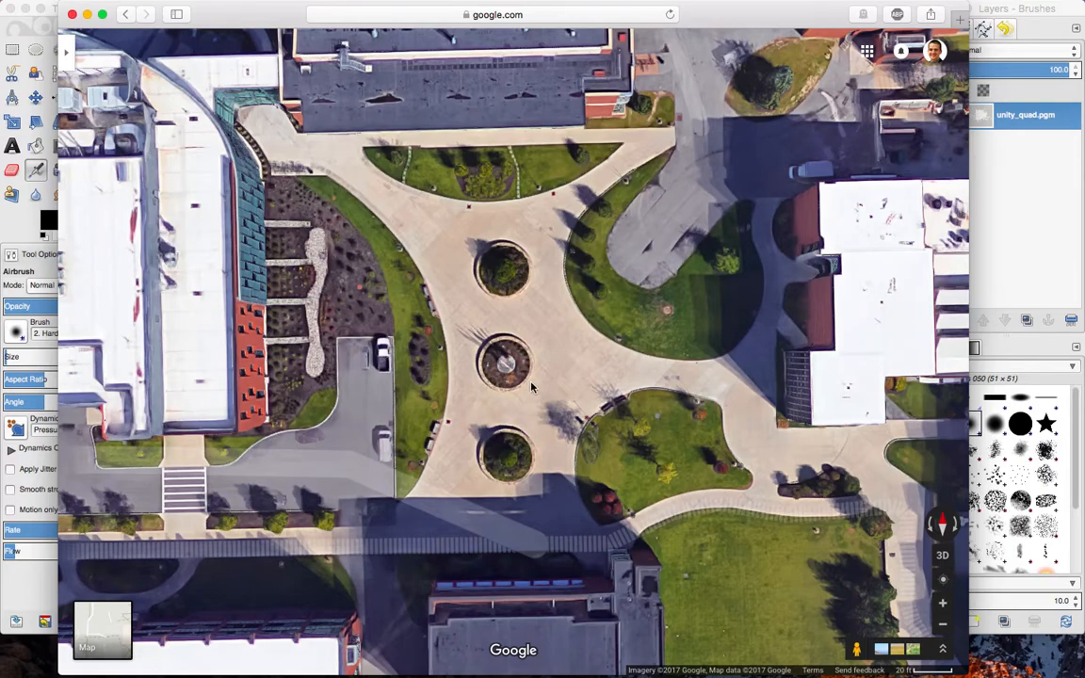
pyautogui.scroll(2, 530, 387)
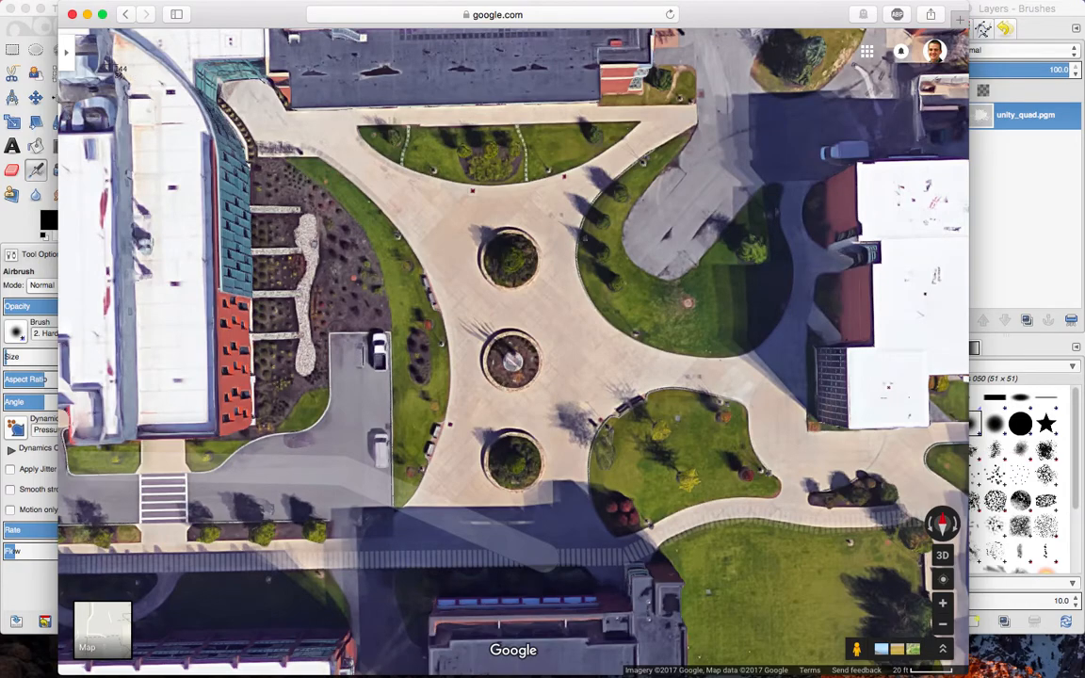
pyautogui.moveTo(90, 45); pyautogui.dragTo(927, 623)
# Open the satellite screenshot from the desktop in GIMP and convert it to the sRGB working space.
pyautogui.press('F11')
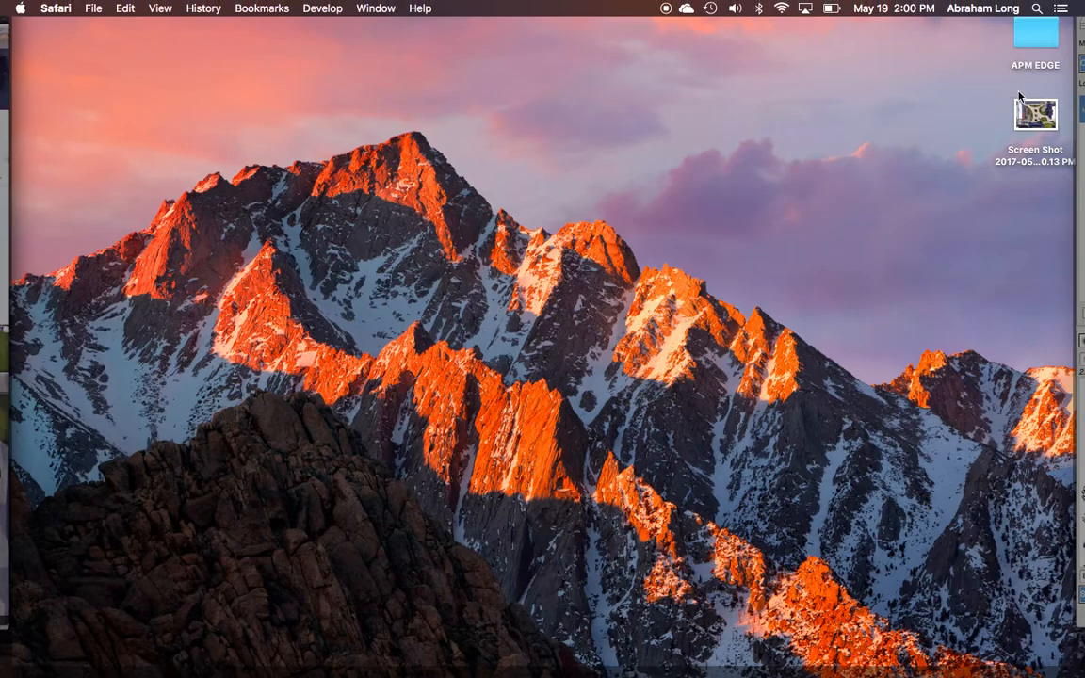
pyautogui.rightClick(1038, 120)
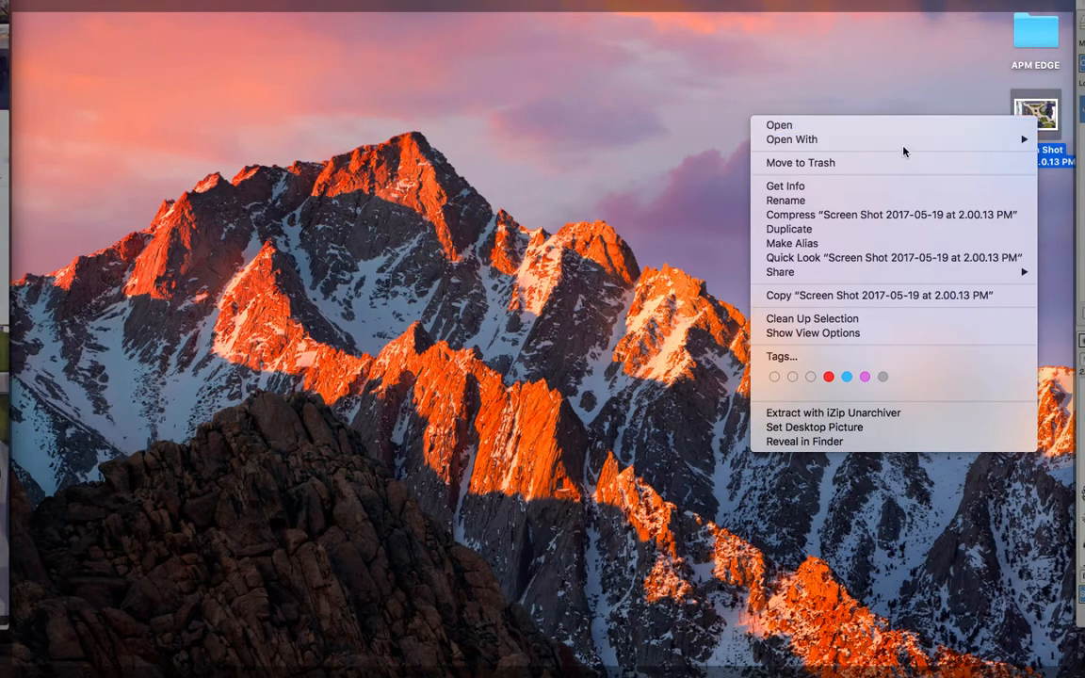
pyautogui.moveTo(897, 145)
pyautogui.click(678, 180)
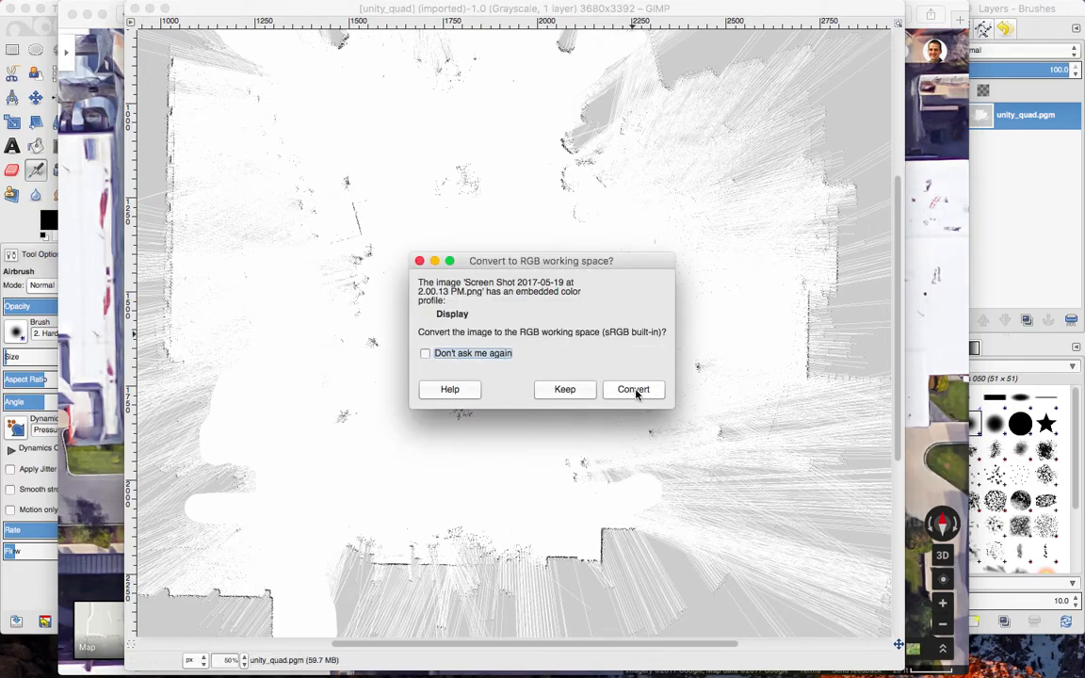
pyautogui.click(636, 392)
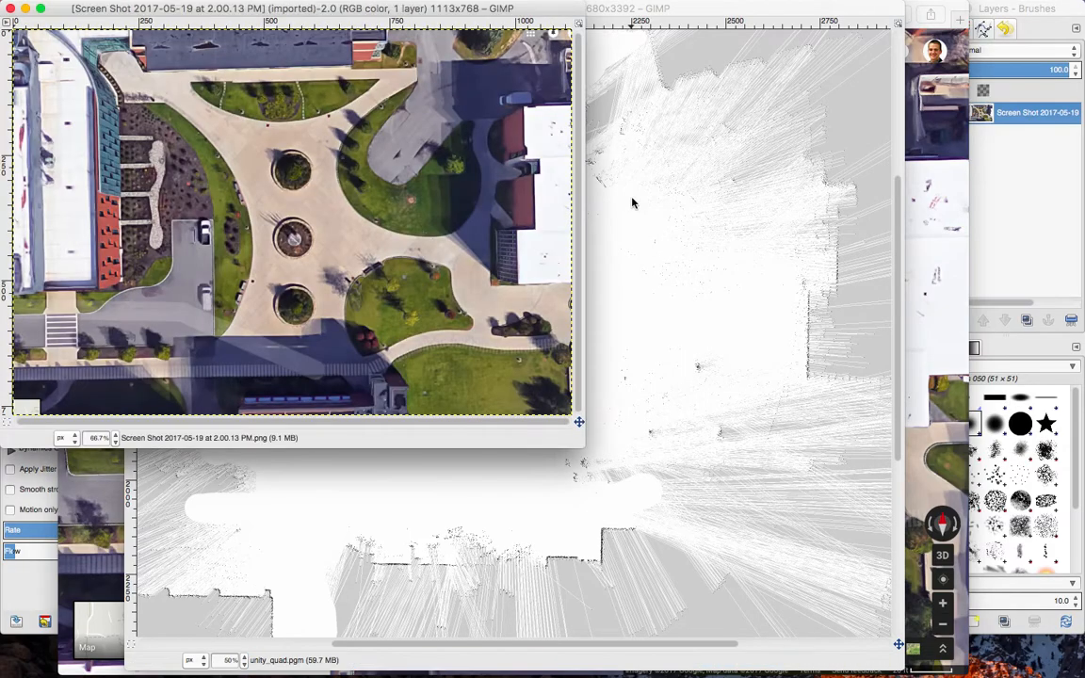
# Move the screenshot's image window over the map's lower right area and bring the Layers - Brushes window to the front.
pyautogui.moveTo(421, 10); pyautogui.dragTo(789, 127)
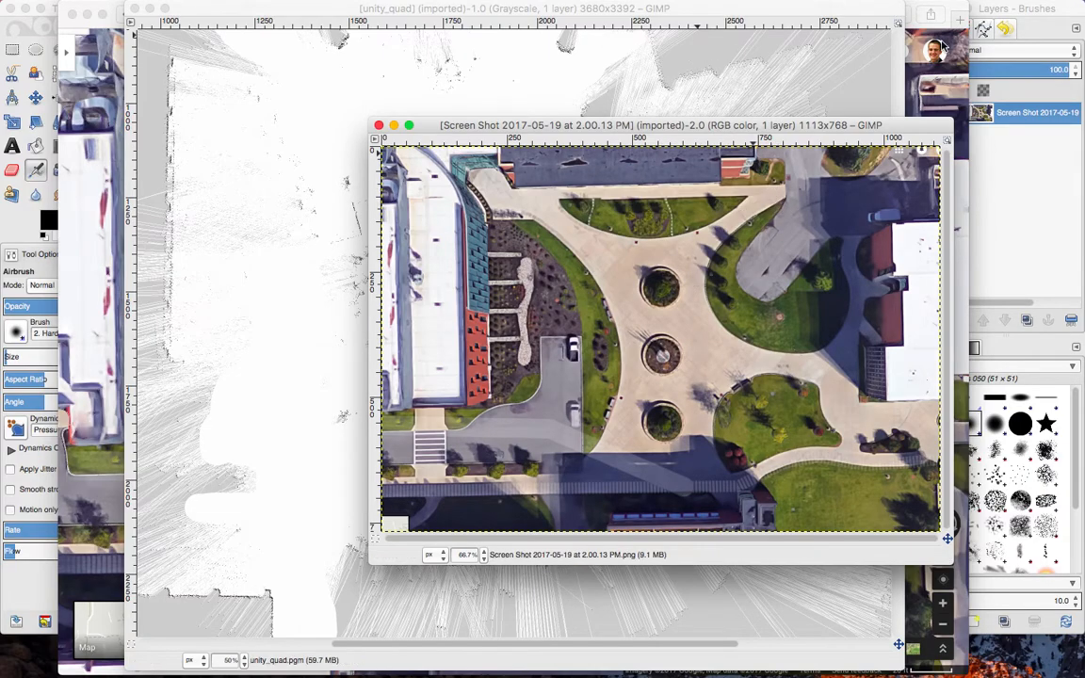
pyautogui.click(1019, 185)
pyautogui.click(820, 132)
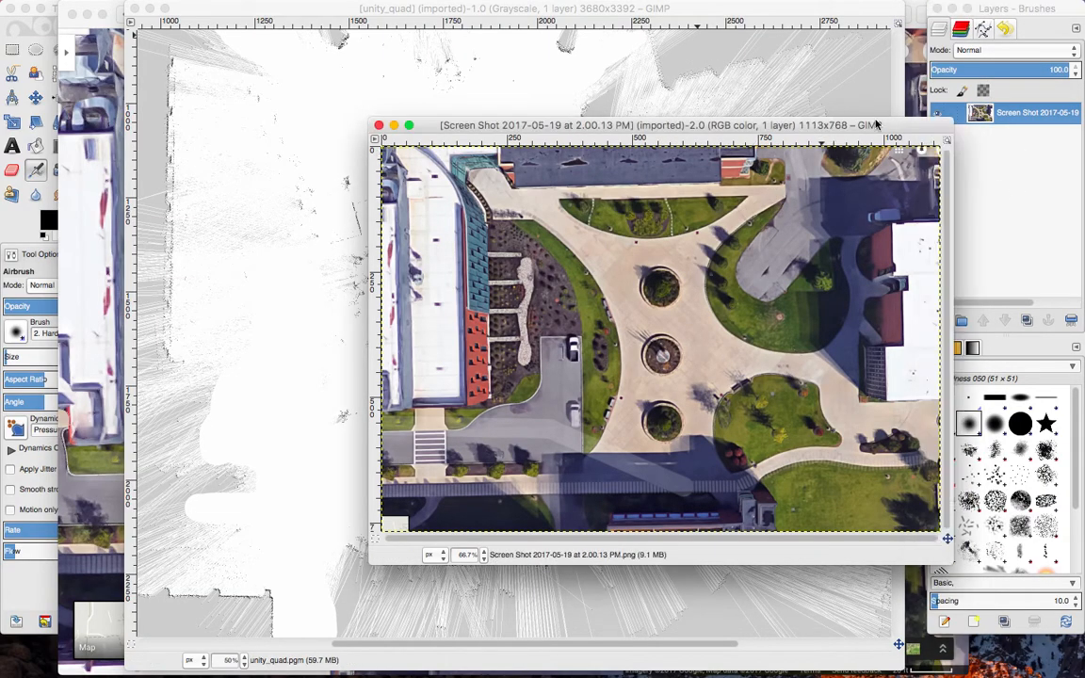
pyautogui.click(1013, 202)
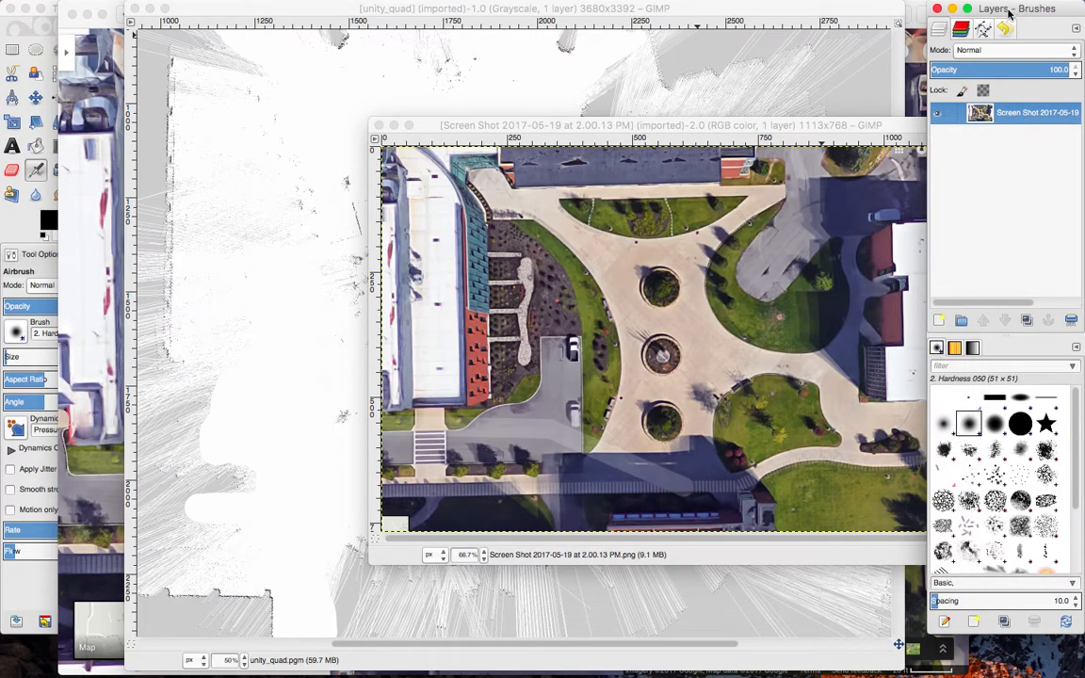
pyautogui.moveTo(902, 4)
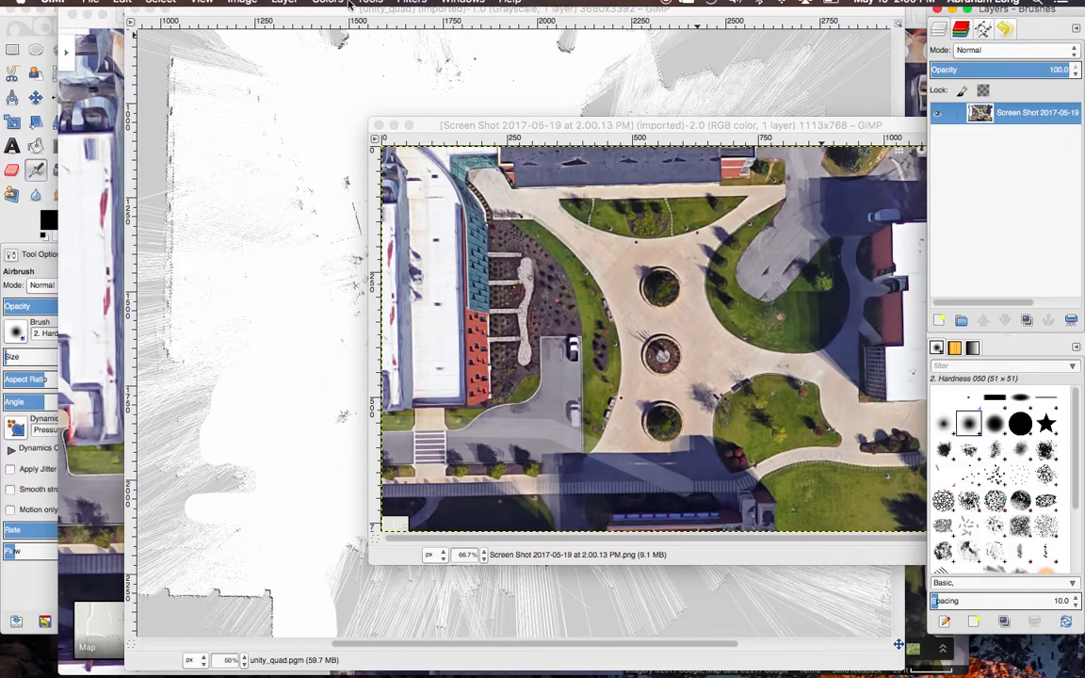
pyautogui.click(457, 7)
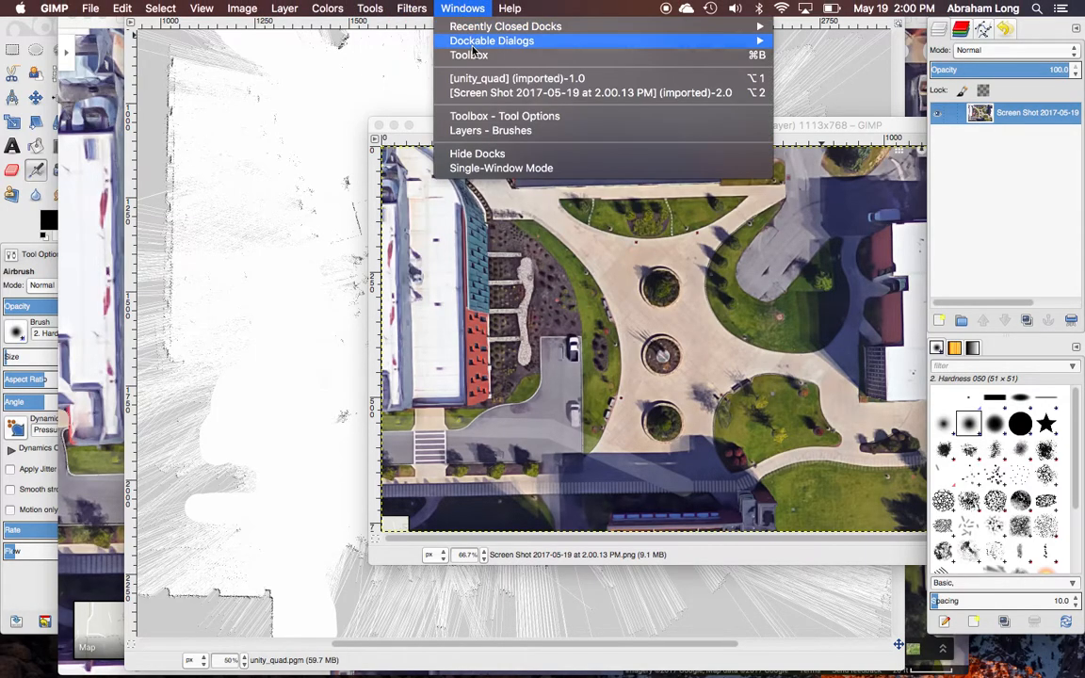
pyautogui.moveTo(428, 43)
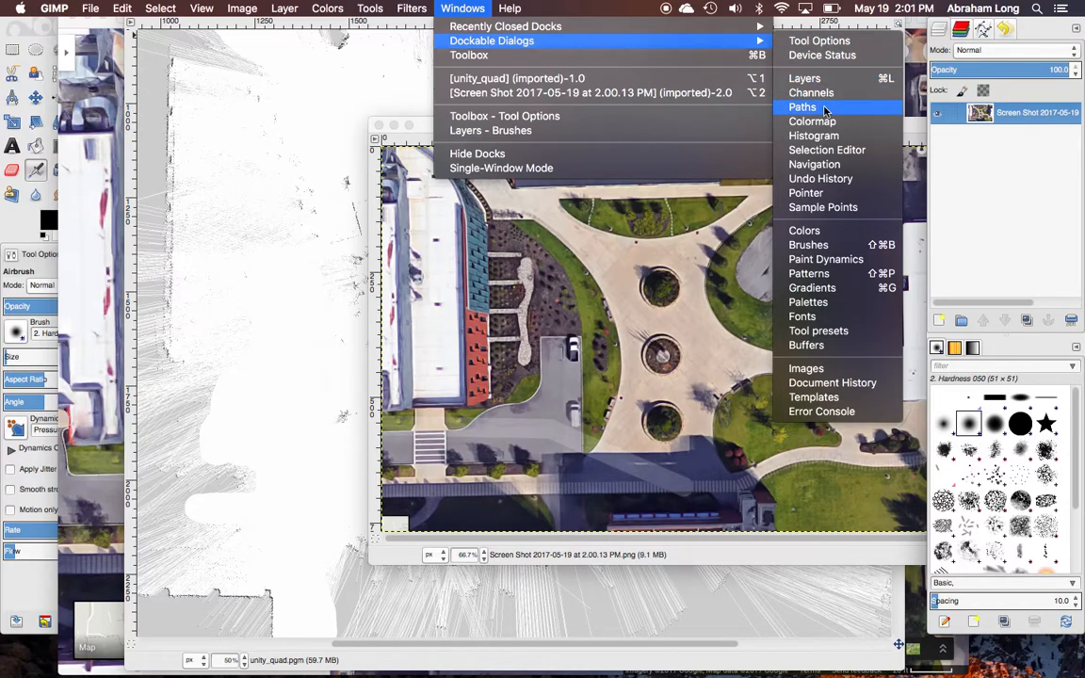
pyautogui.click(1002, 197)
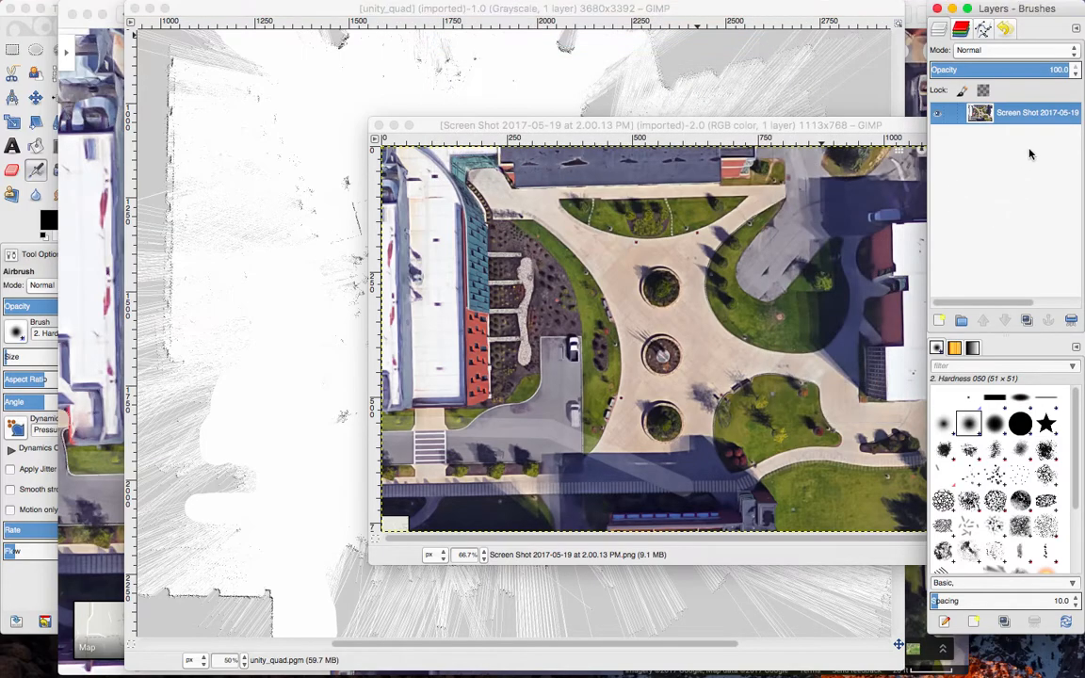
# Bring the Toolbox and the satellite screenshot's image window in front of the other windows.
pyautogui.click(54, 13)
pyautogui.moveTo(122, 19)
pyautogui.mouseDown()
pyautogui.moveTo(195, 24)
pyautogui.moveTo(127, 24)
pyautogui.mouseUp()
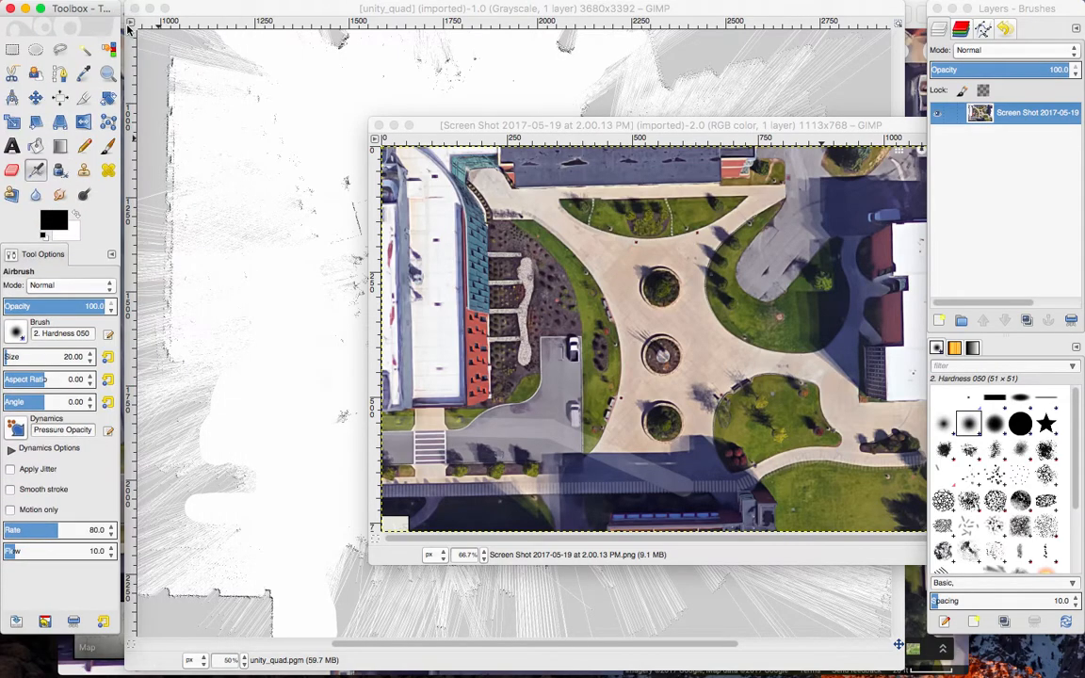
pyautogui.click(650, 118)
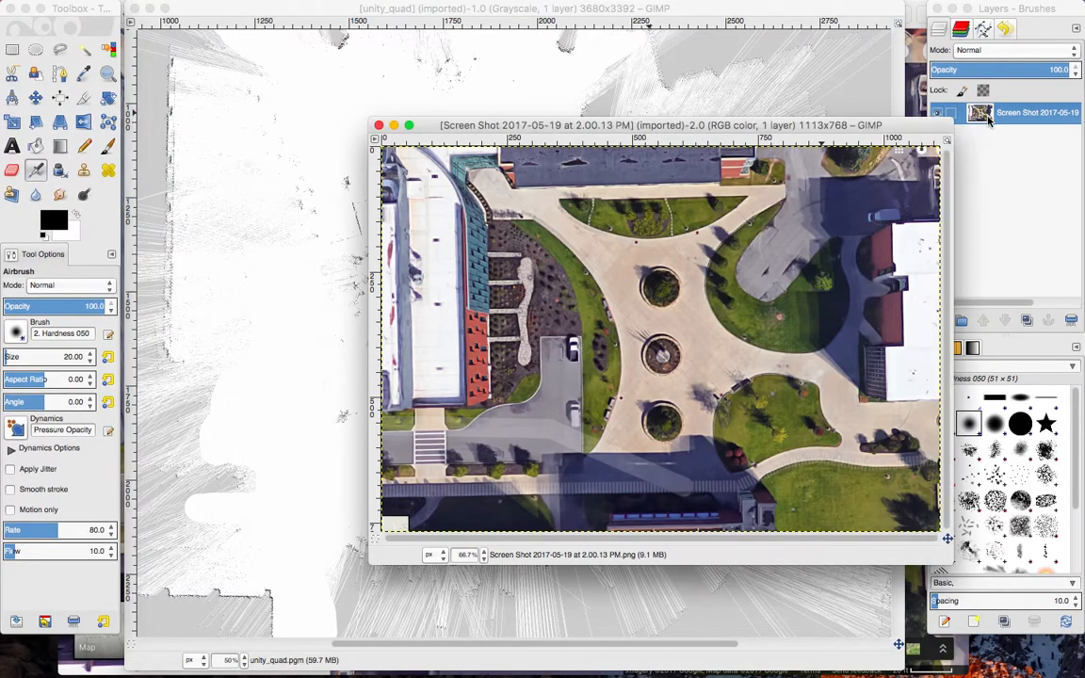
# Rename the screenshot's only layer as Satellite.
pyautogui.click(928, 110)
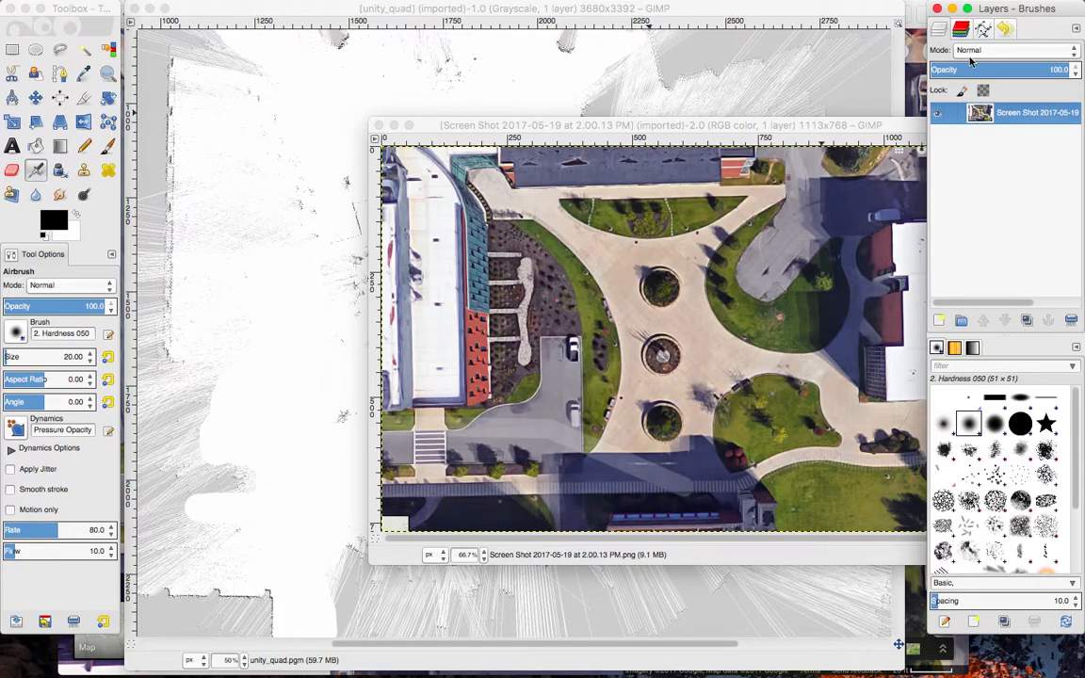
pyautogui.rightClick(1026, 112)
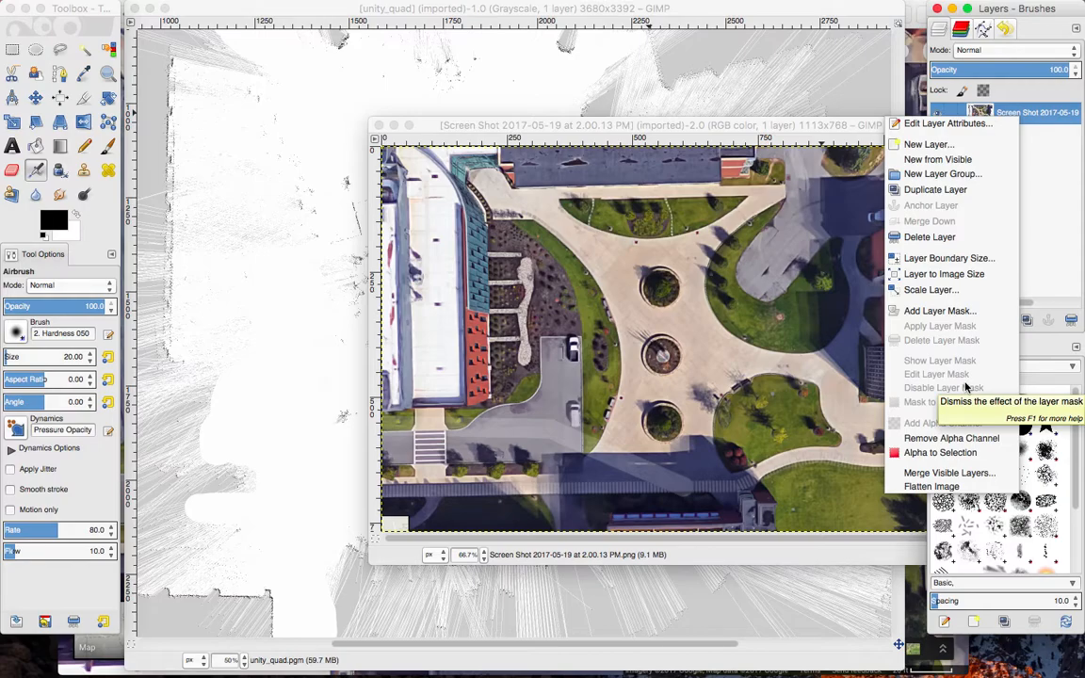
pyautogui.click(1059, 195)
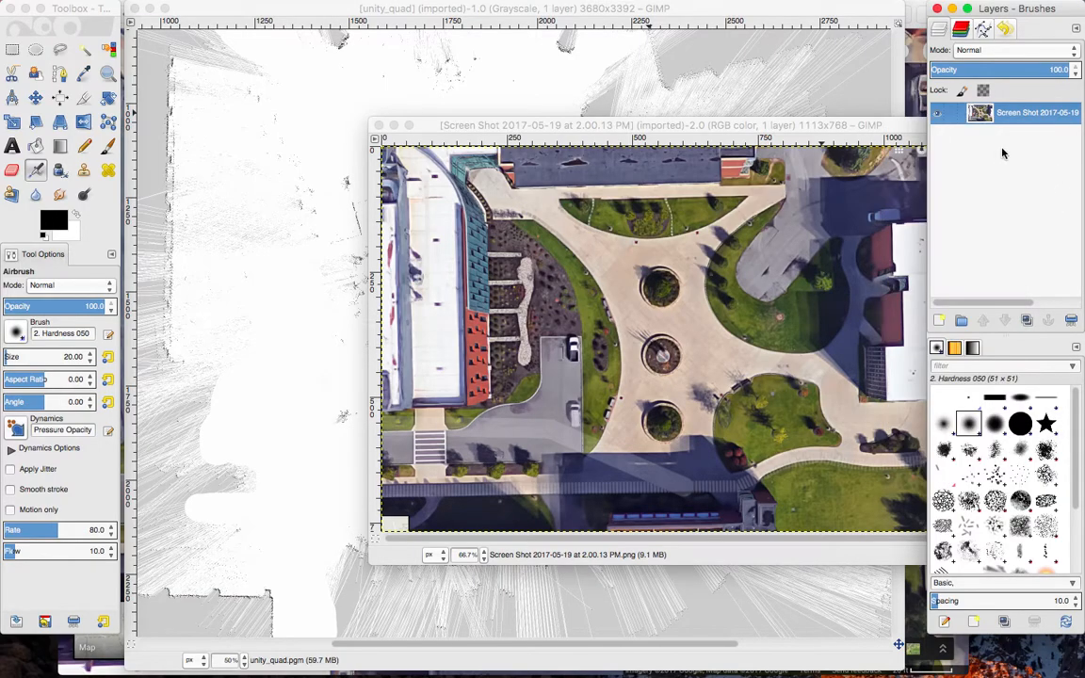
pyautogui.doubleClick(1016, 113)
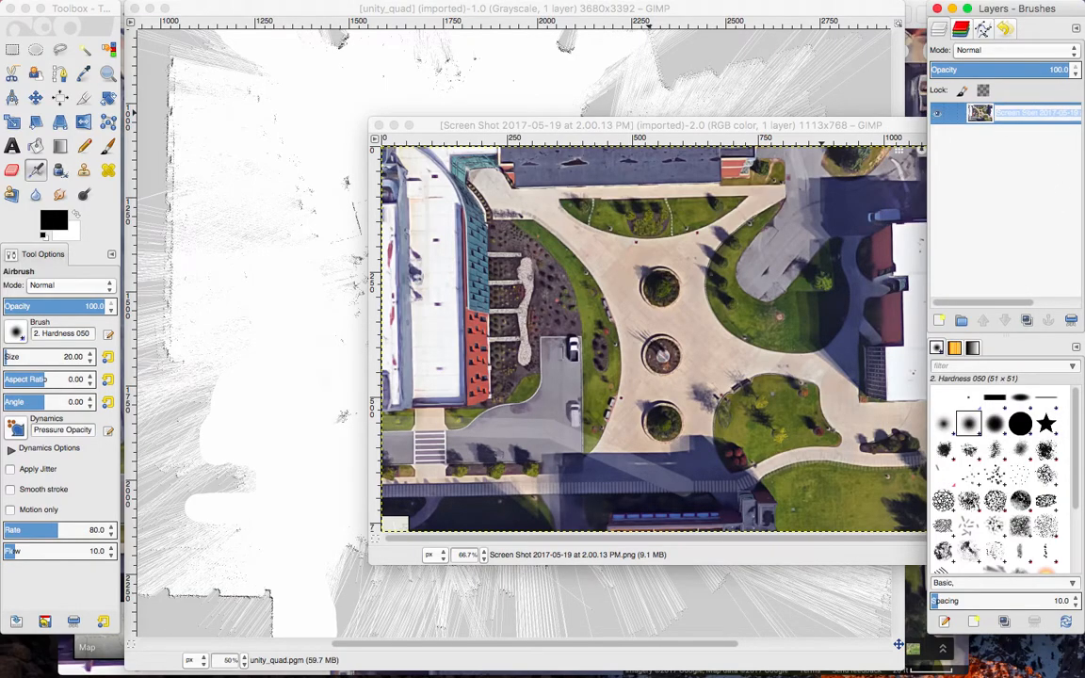
pyautogui.write('Satellite')
pyautogui.press('Return')
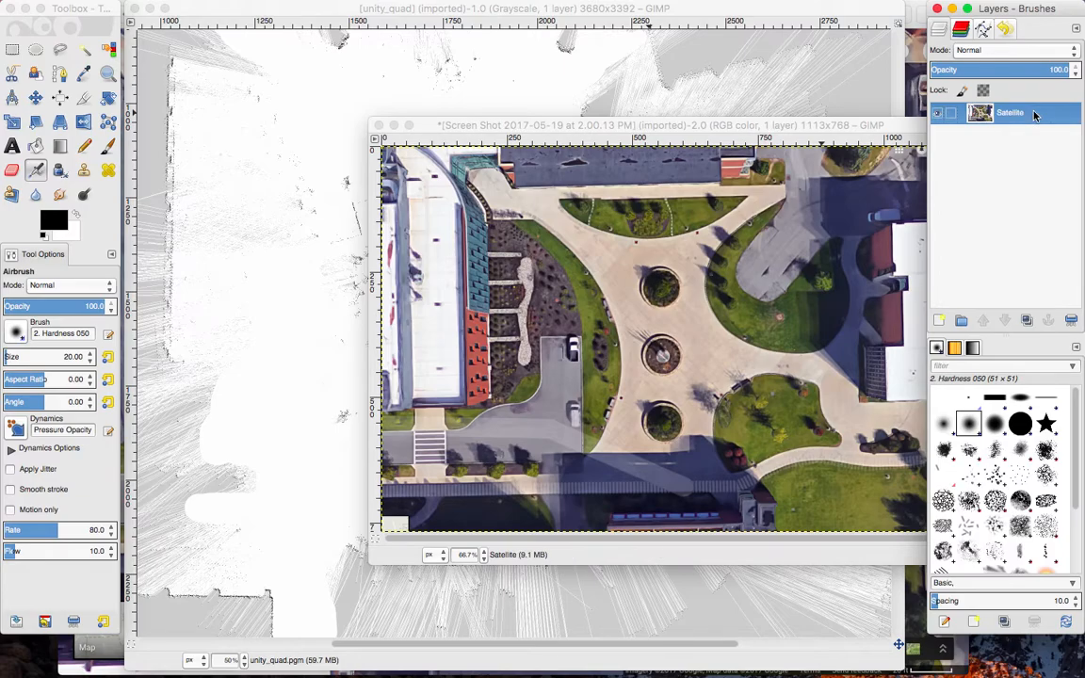
# Copy the Satellite layer and paste it into the unity_quad map image.
pyautogui.rightClick(1022, 115)
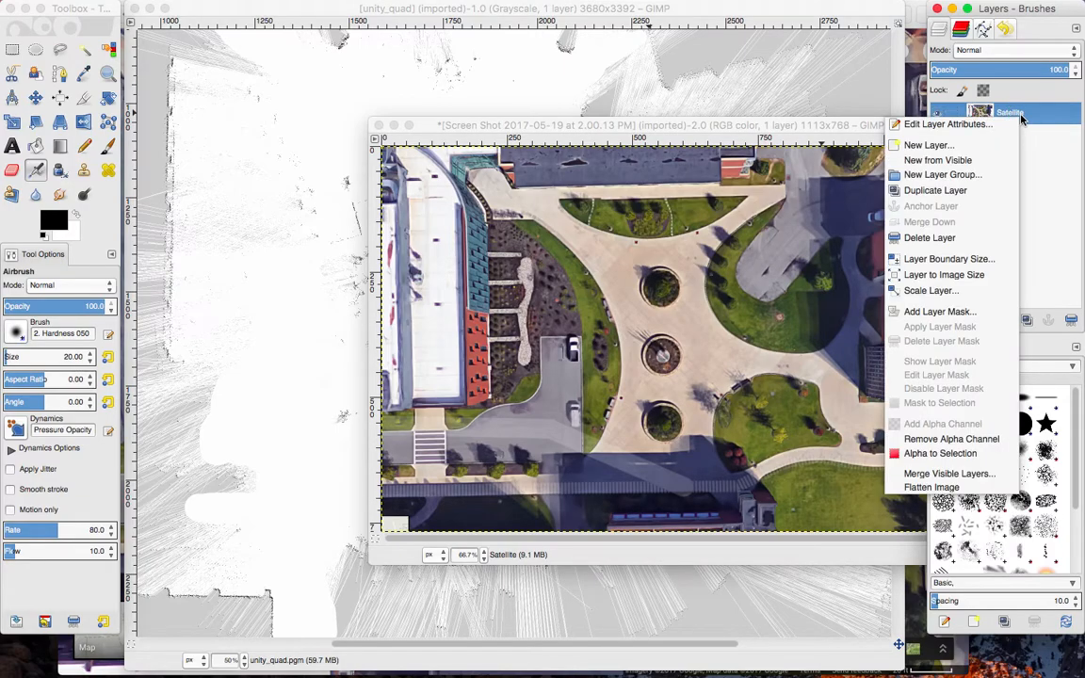
pyautogui.click(1026, 116)
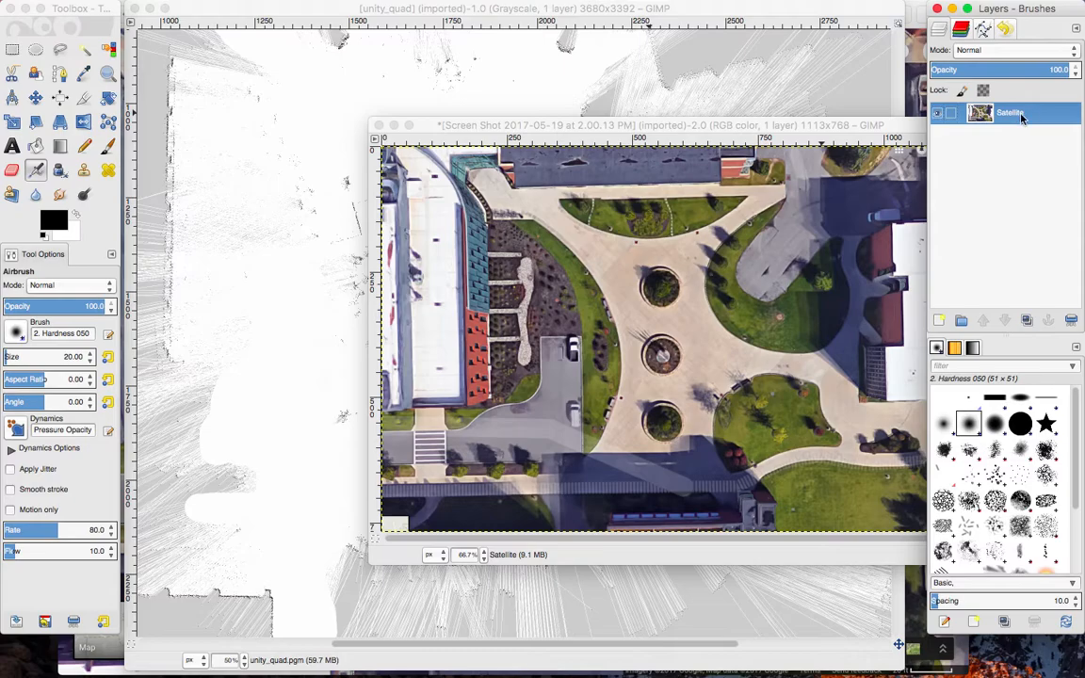
pyautogui.press('super+c')
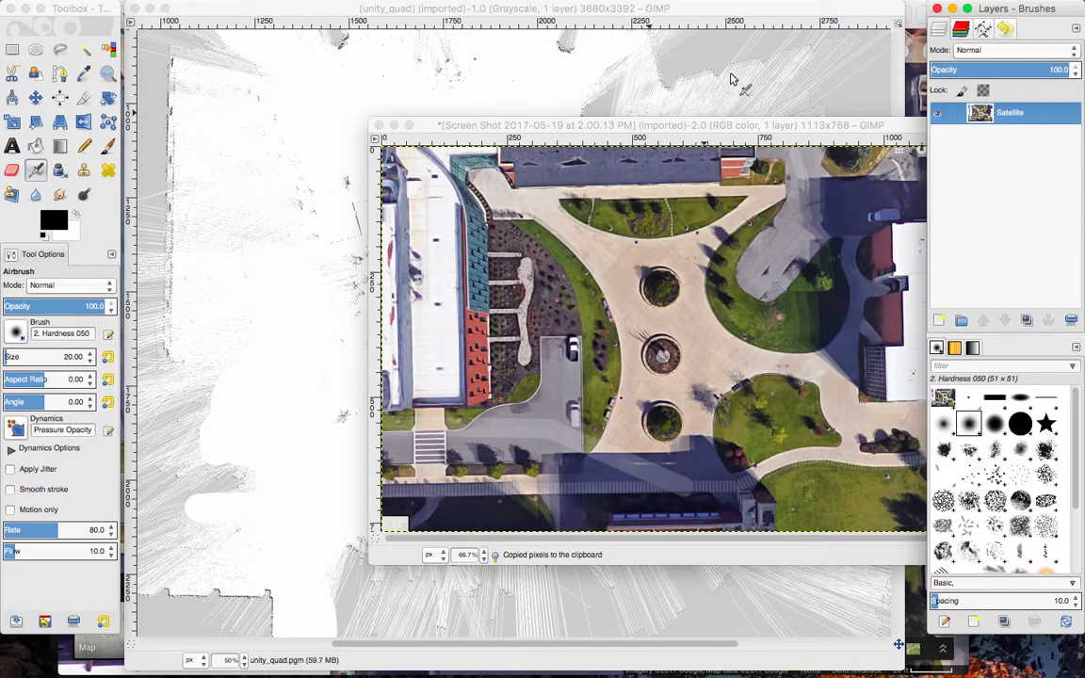
pyautogui.click(671, 12)
pyautogui.click(1010, 170)
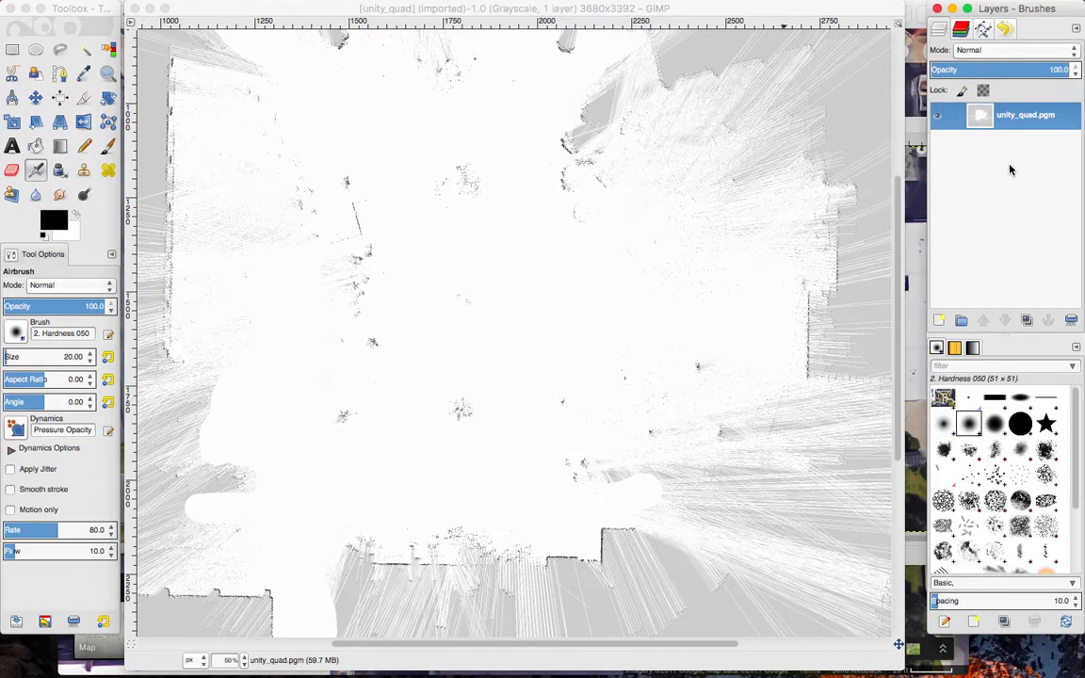
pyautogui.press('super+v')
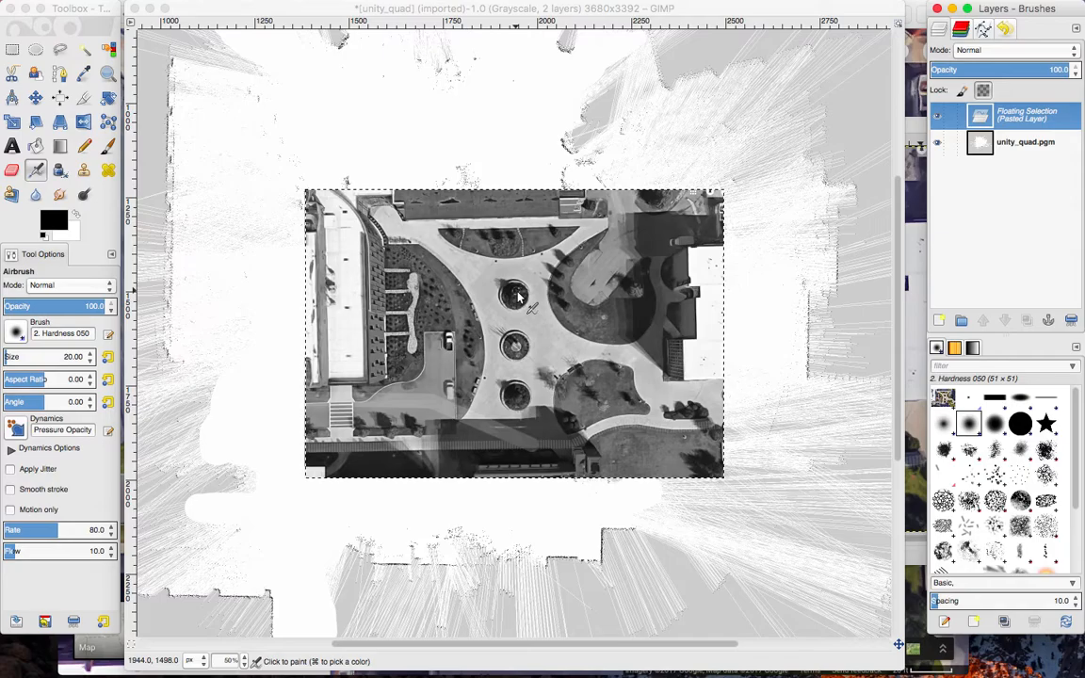
# Turn the floating selection above the map into a layer by renaming it Satellite.
pyautogui.doubleClick(1017, 111)
pyautogui.write('Sa')
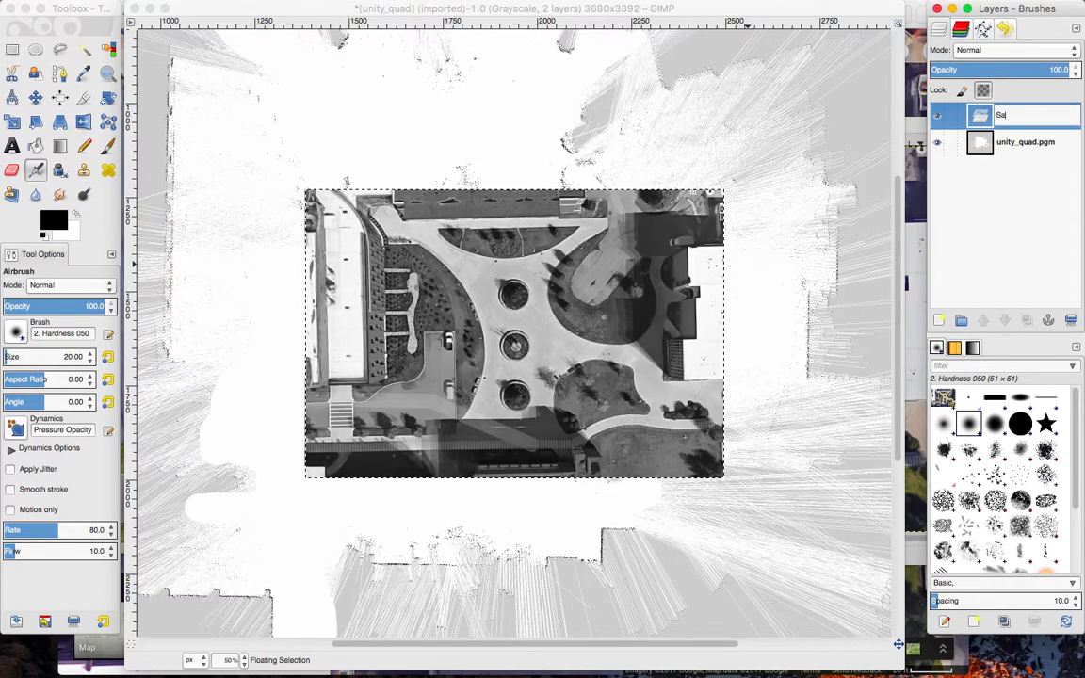
pyautogui.write('tellite')
pyautogui.press('Return')
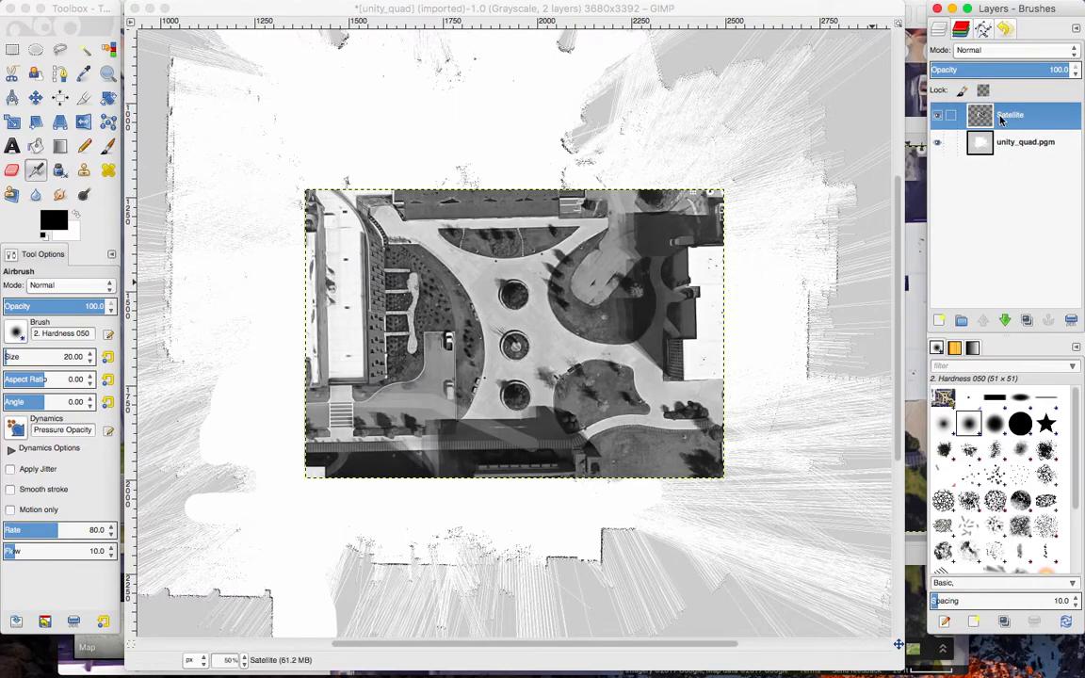
# Toggle the Satellite layer's visibility to compare it with the map, and set its opacity to 67.2.
pyautogui.click(938, 116)
pyautogui.click(939, 117)
pyautogui.click(938, 121)
pyautogui.click(938, 116)
pyautogui.moveTo(1070, 70)
pyautogui.mouseDown()
pyautogui.moveTo(988, 79)
pyautogui.moveTo(1057, 70)
pyautogui.mouseUp()
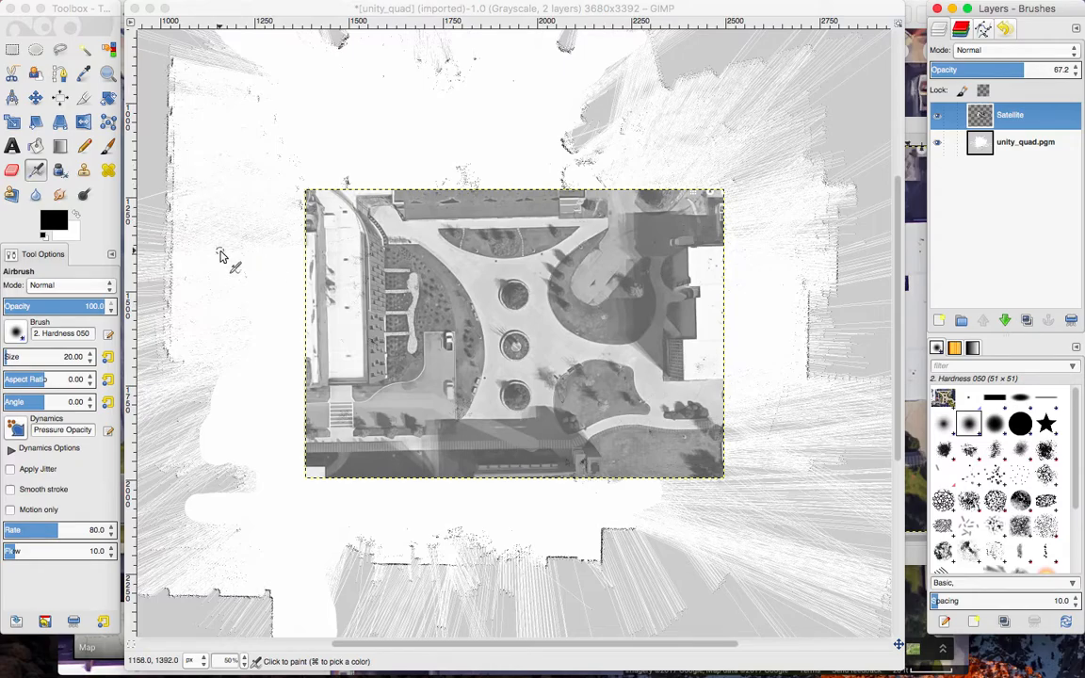
# Start the Scale tool on the map's Satellite layer and lock the aspect ratio.
pyautogui.click(86, 7)
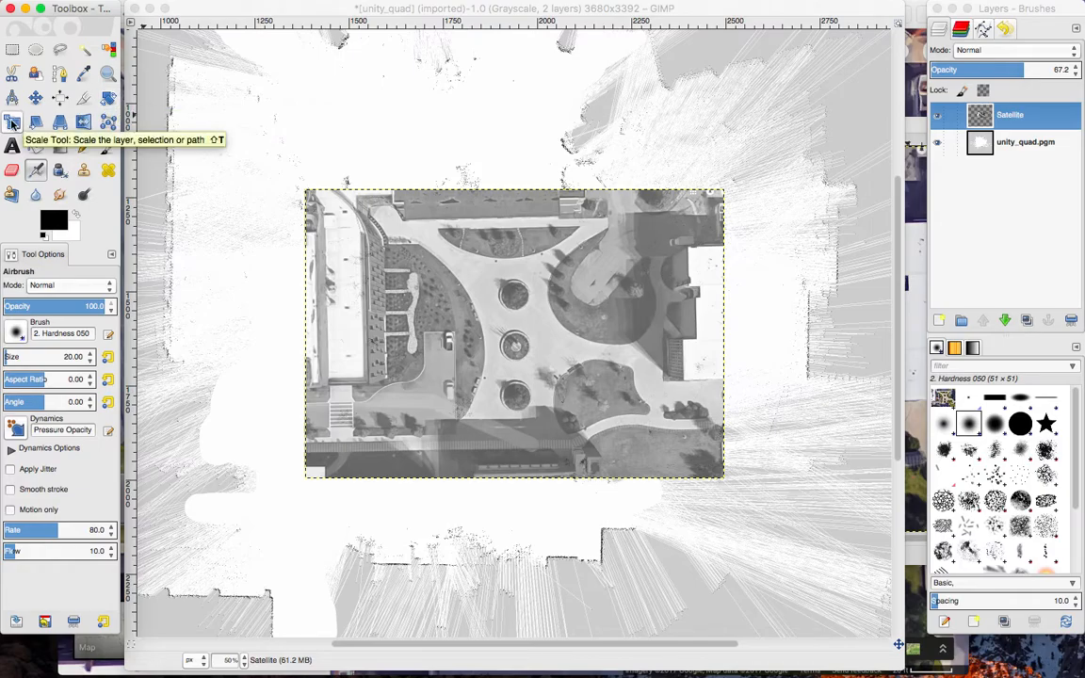
pyautogui.click(602, 9)
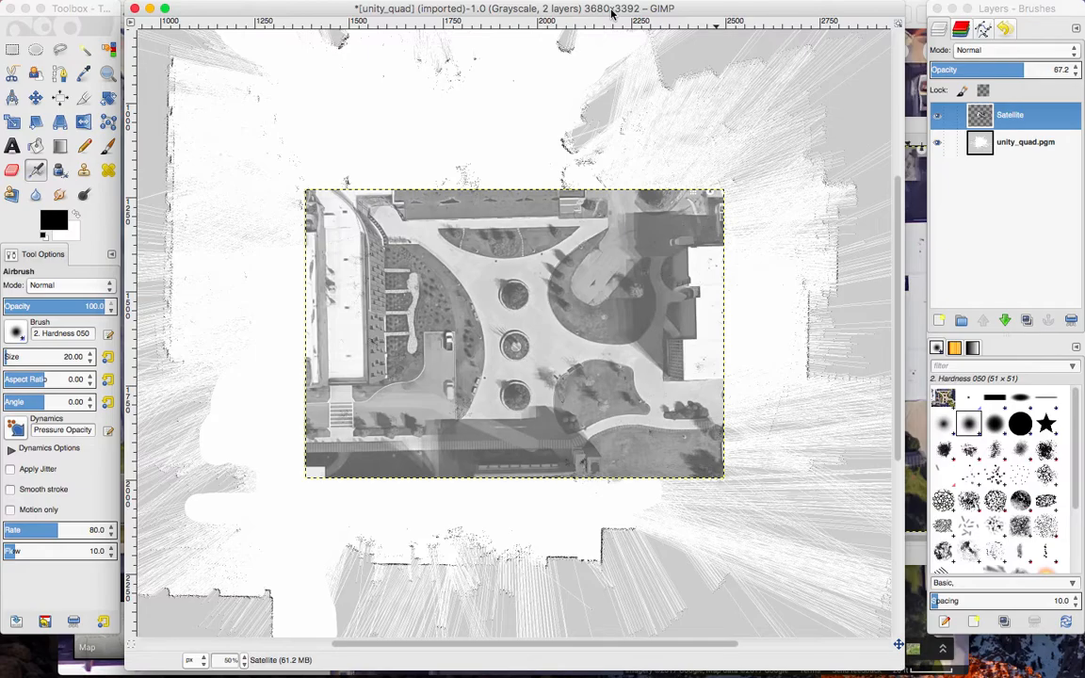
pyautogui.click(12, 122)
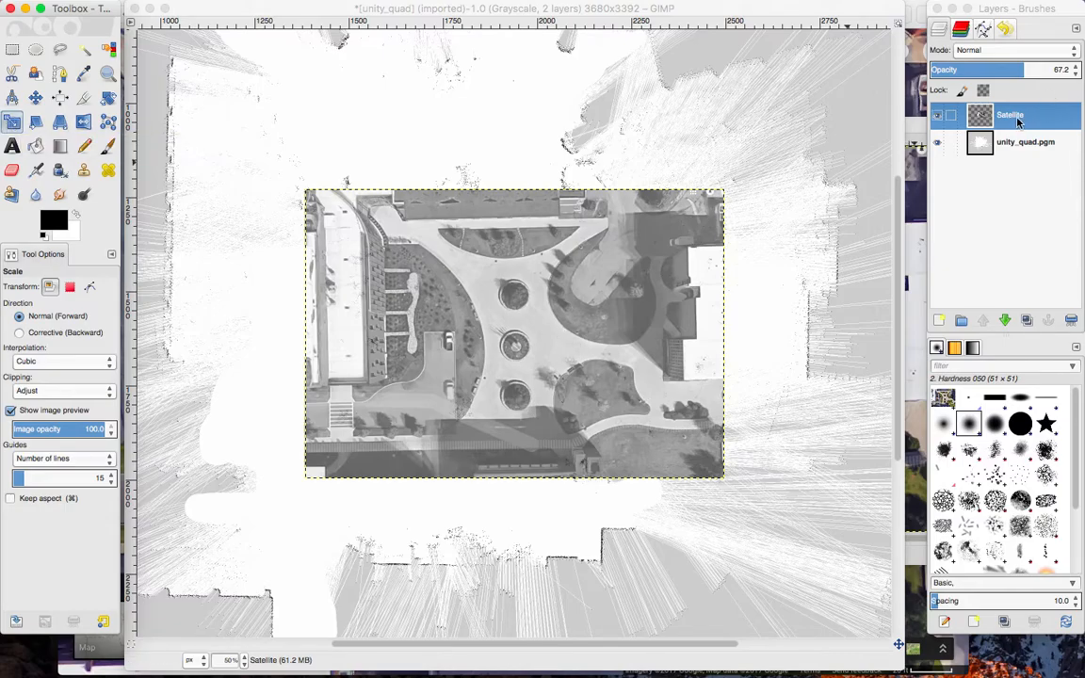
pyautogui.click(516, 294)
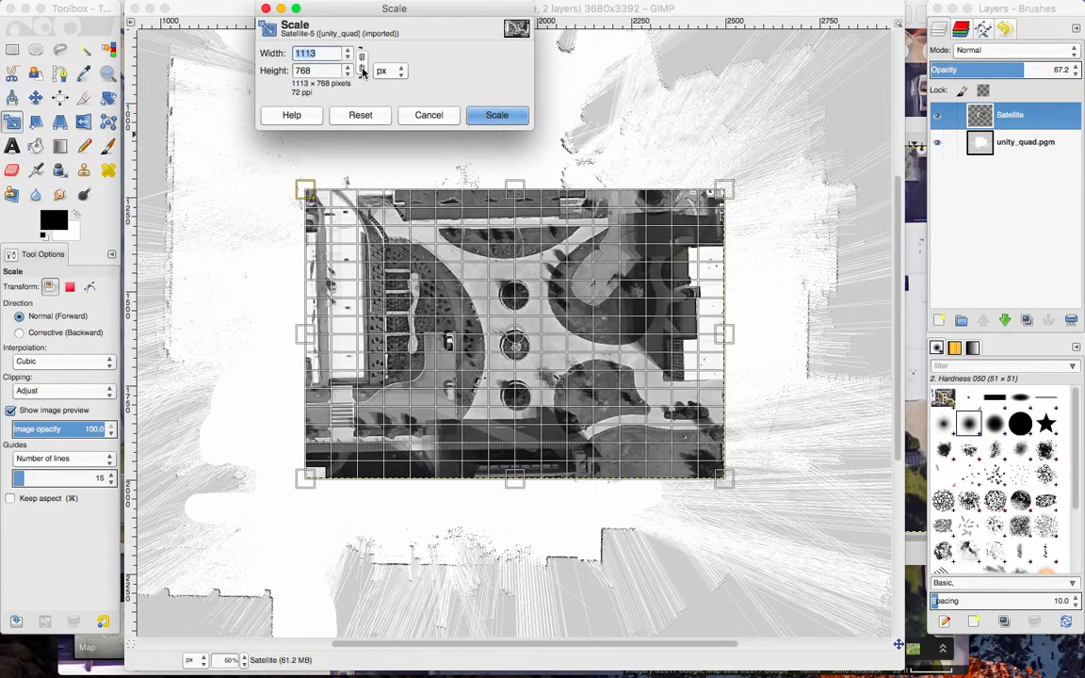
pyautogui.scroll(5, 206, 259)
pyautogui.scroll(-5, 206, 259)
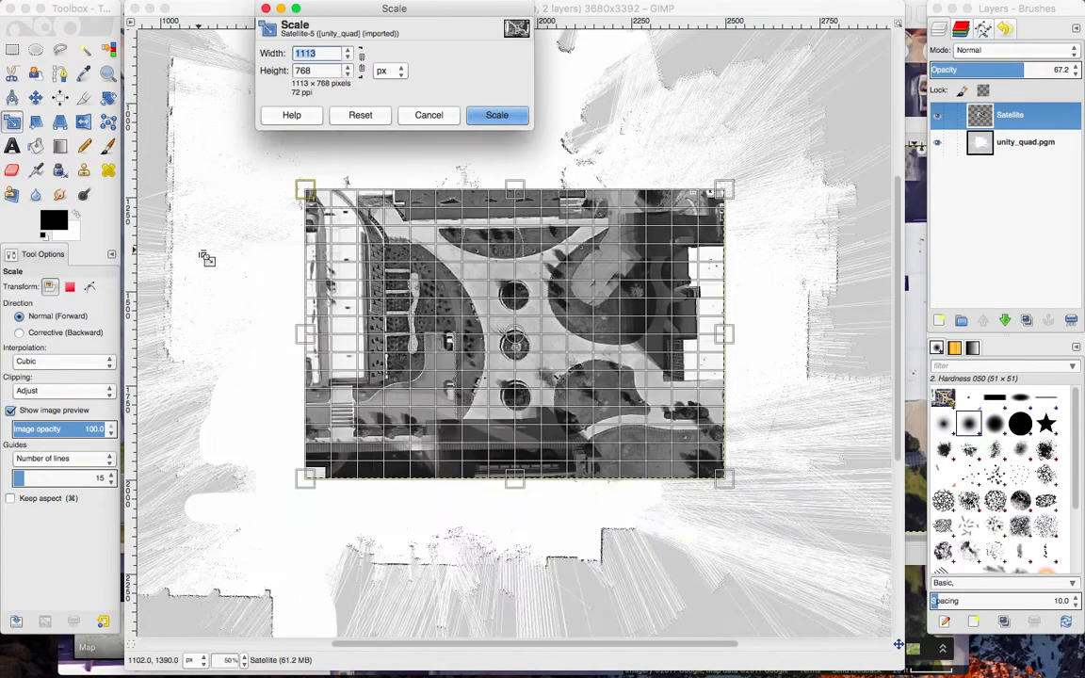
pyautogui.click(362, 63)
pyautogui.click(362, 63)
pyautogui.click(362, 63)
# Enlarge the Satellite layer to 2297 × 1584 px by pulling two opposite corners outward, reducing its opacity to 49.5 on the way.
pyautogui.click(280, 177)
pyautogui.moveTo(276, 170); pyautogui.dragTo(122, 5)
pyautogui.click(1024, 71)
pyautogui.moveTo(1024, 70); pyautogui.dragTo(999, 70)
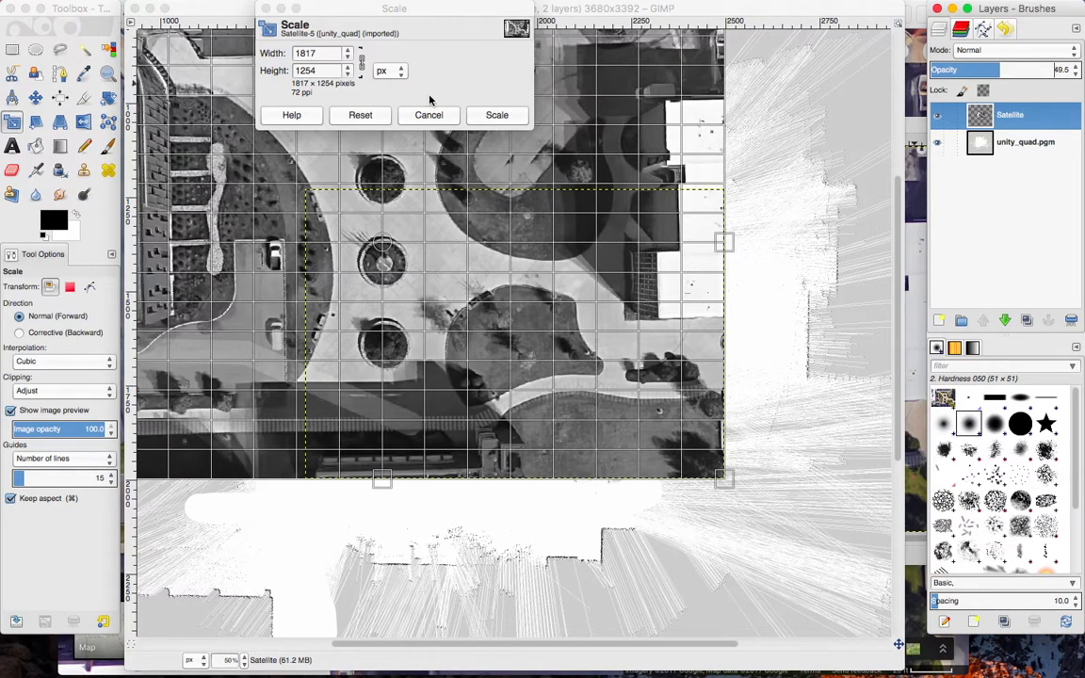
pyautogui.moveTo(724, 478); pyautogui.dragTo(871, 585)
pyautogui.click(499, 116)
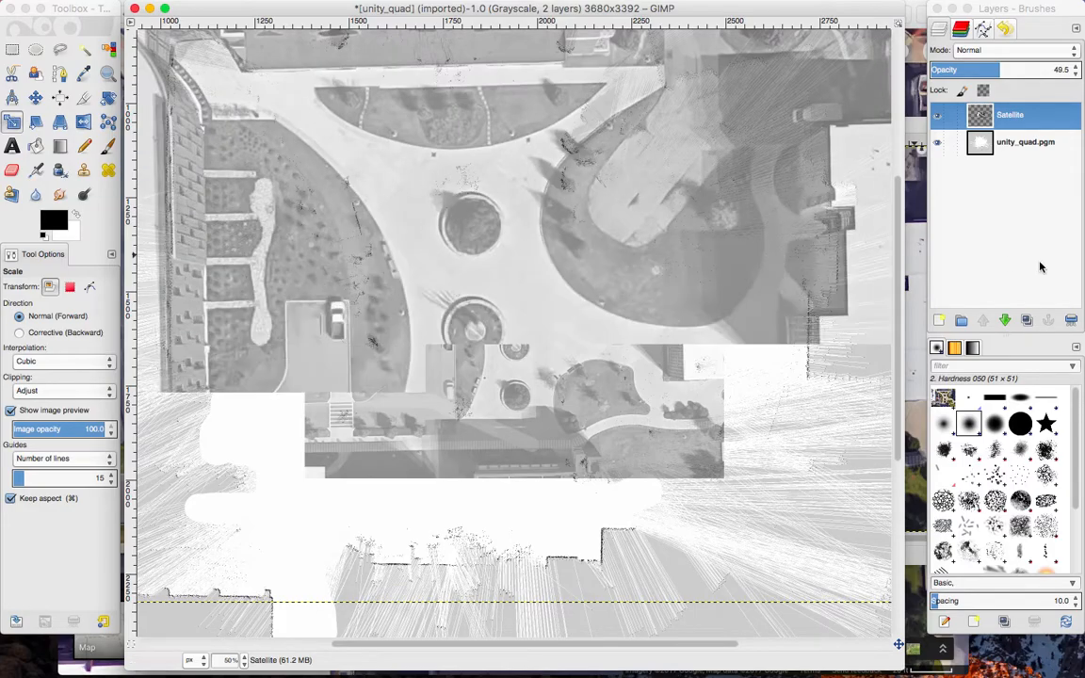
# Set the Satellite layer's opacity to 38.7 and widen the map's image window slightly.
pyautogui.moveTo(997, 69); pyautogui.dragTo(984, 70)
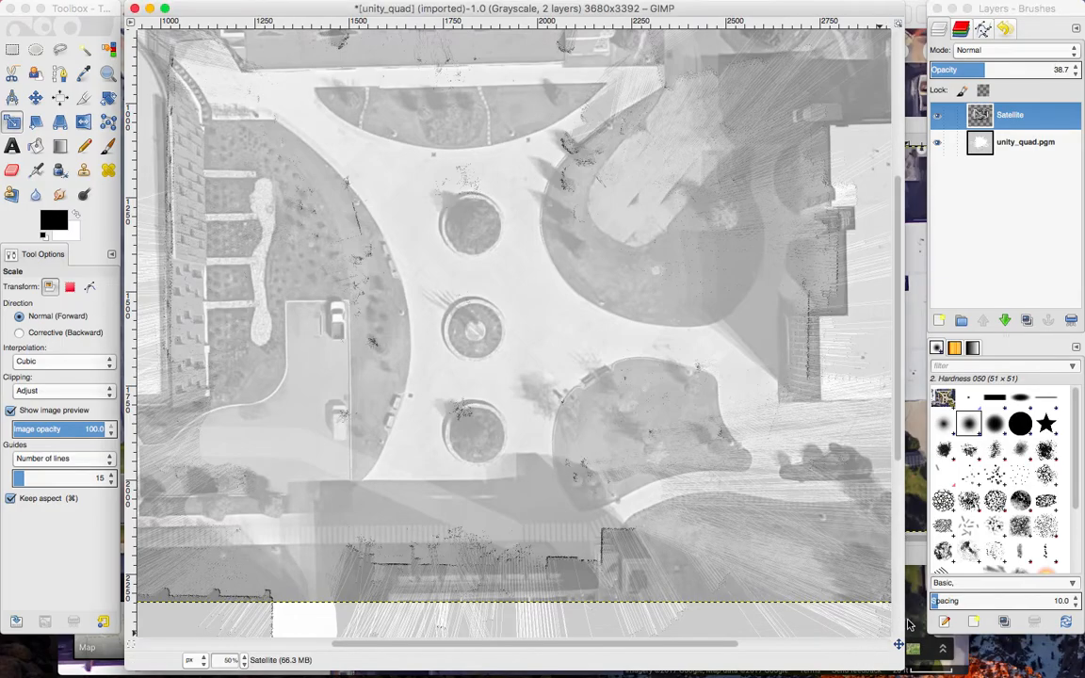
pyautogui.moveTo(908, 613); pyautogui.dragTo(916, 614)
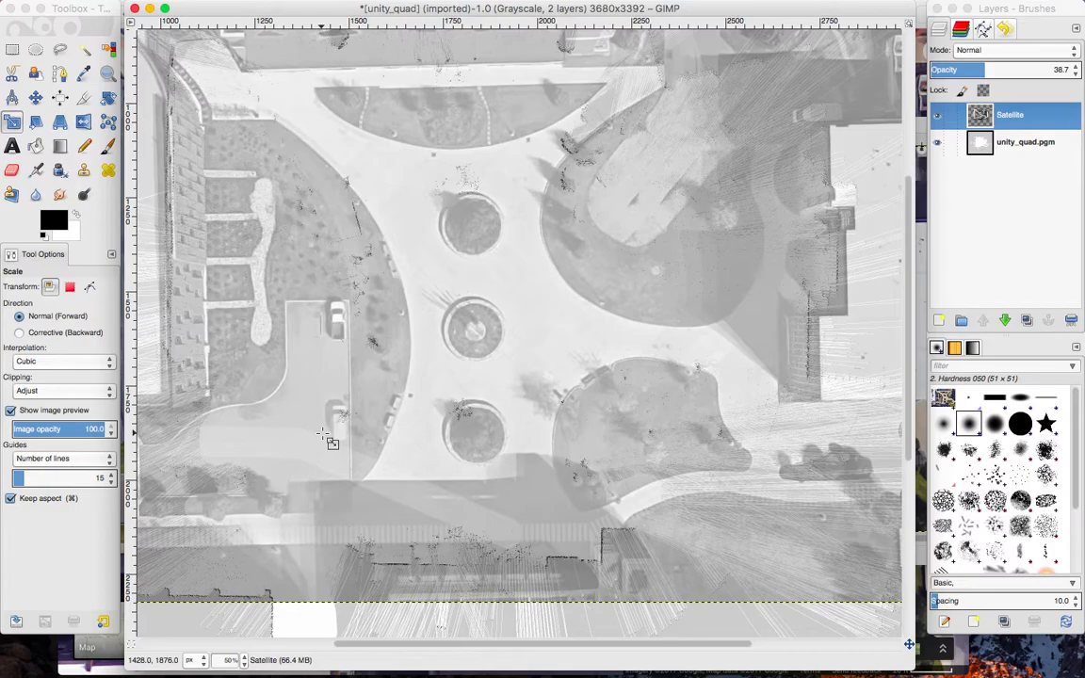
pyautogui.scroll(4, 293, 170)
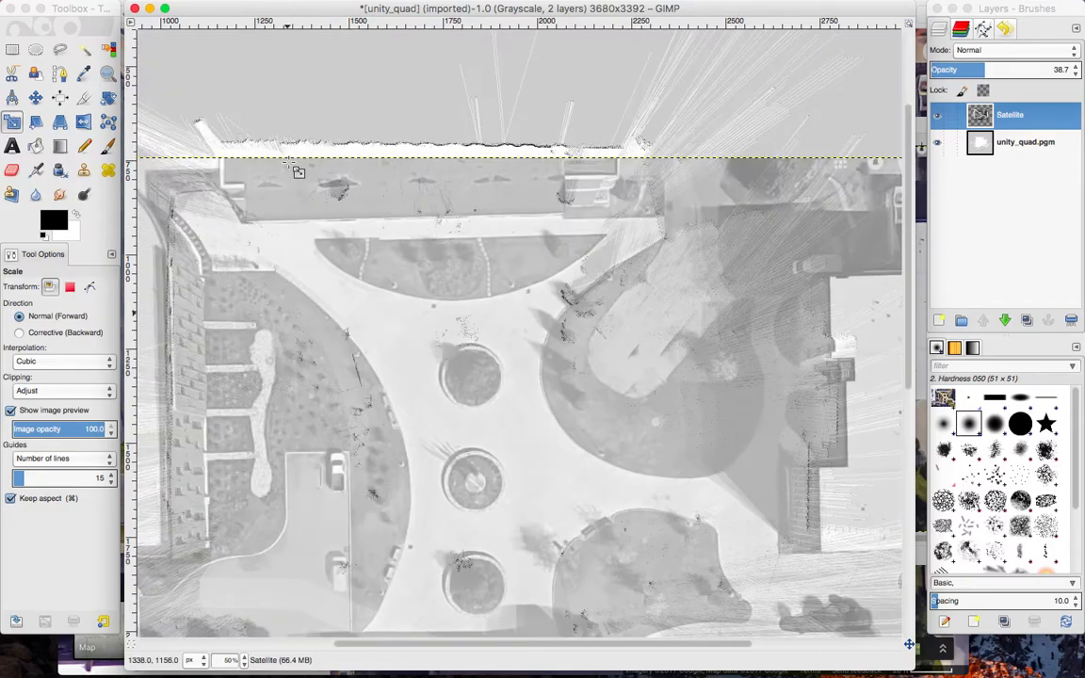
pyautogui.scroll(-4, 293, 170)
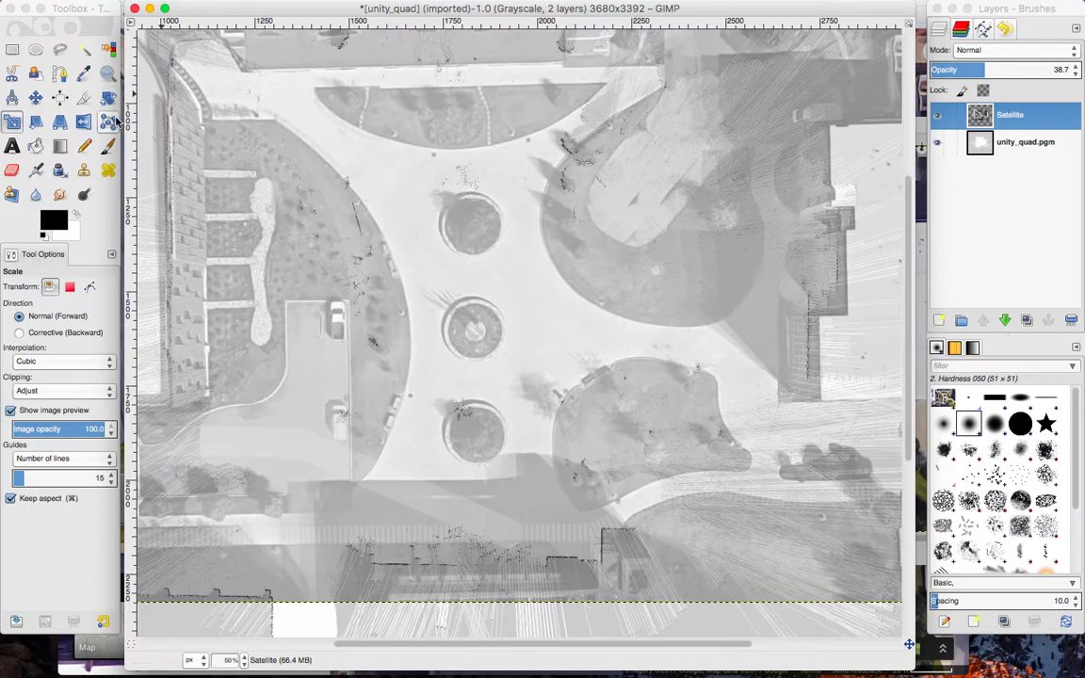
# Move the Satellite layer so its buildings and round planters line up with the scanned outlines on the map.
pyautogui.click(34, 98)
pyautogui.moveTo(217, 159); pyautogui.dragTo(205, 113)
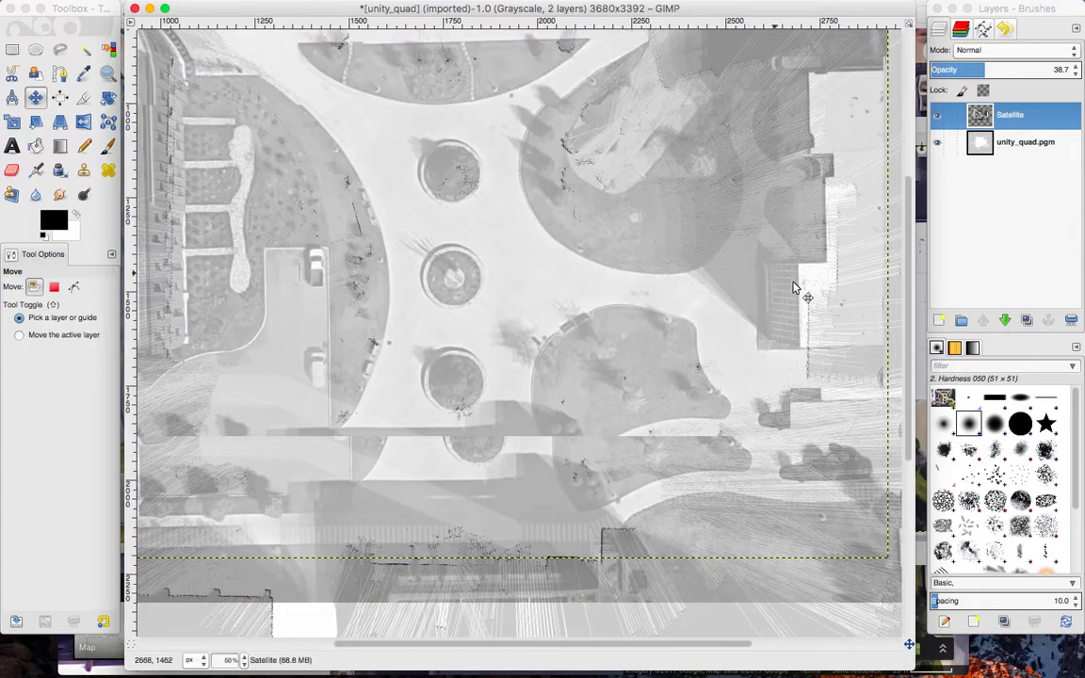
pyautogui.moveTo(747, 234); pyautogui.dragTo(787, 283)
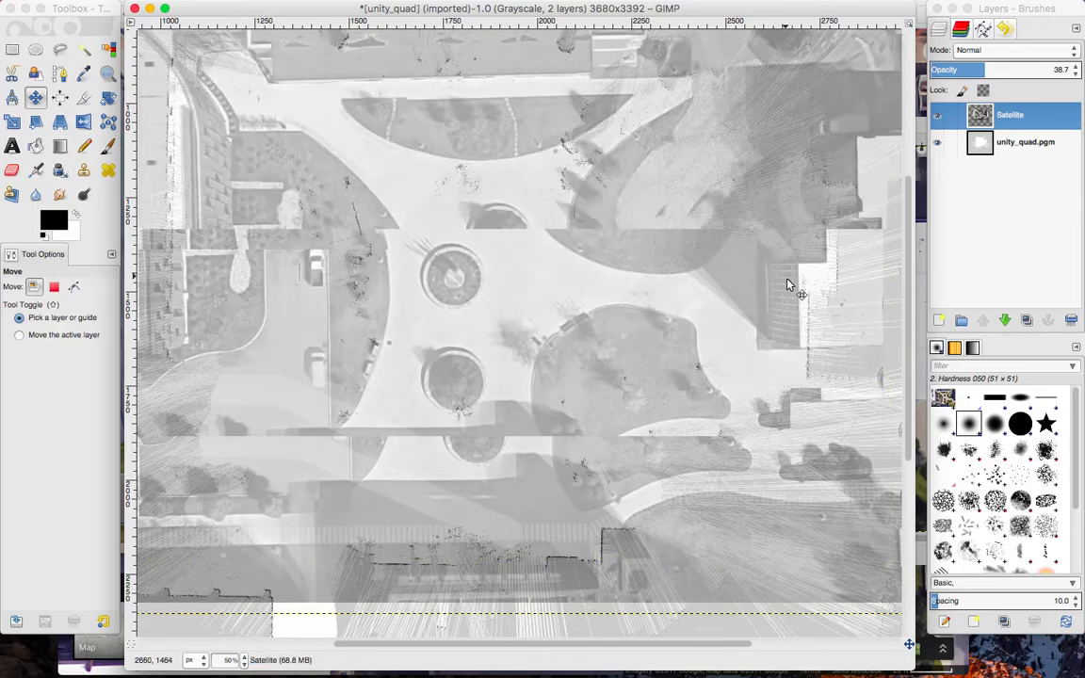
pyautogui.moveTo(772, 307); pyautogui.dragTo(772, 293)
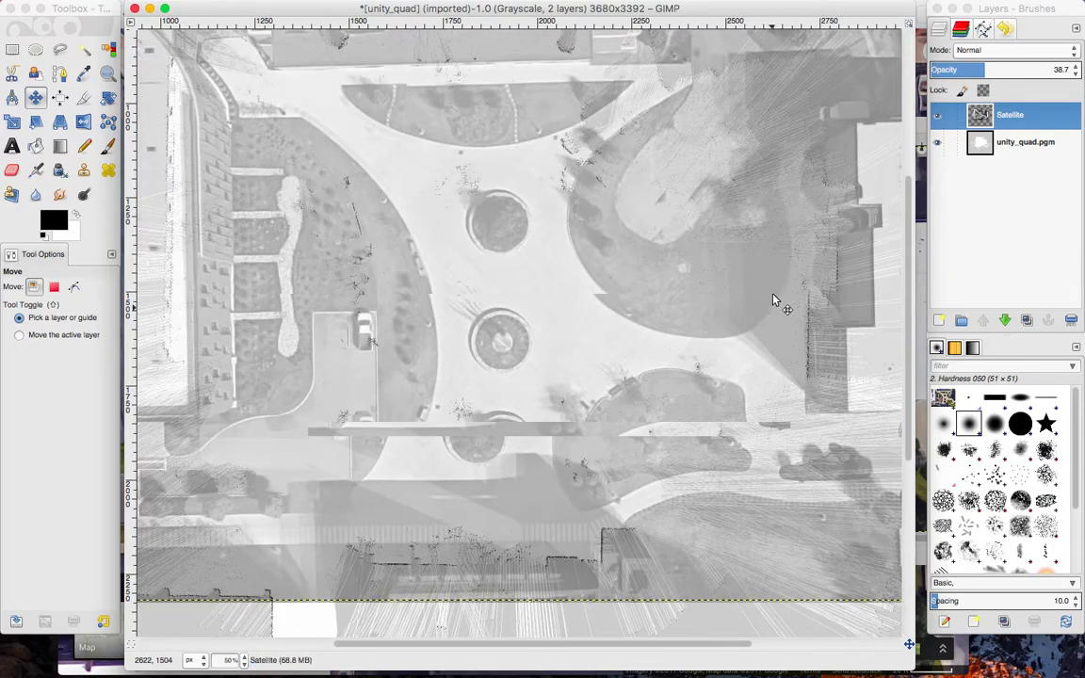
pyautogui.moveTo(772, 299); pyautogui.dragTo(772, 286)
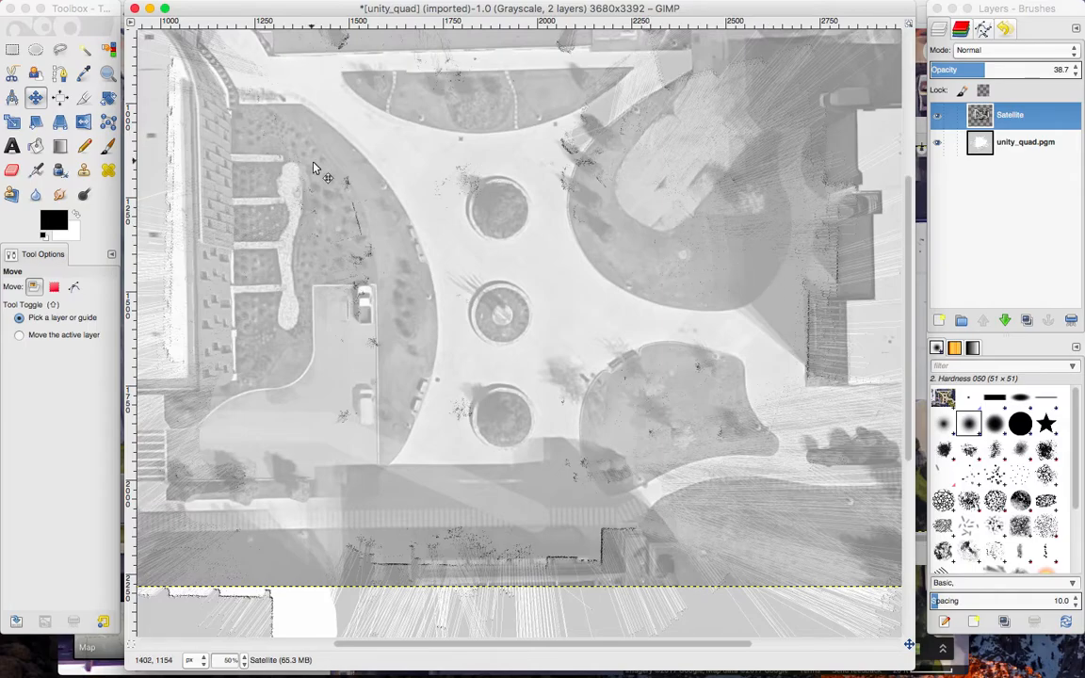
# Enlarge the Satellite layer to 2413 × 1664 px by pulling its upper-left corner outward with the aspect ratio kept.
pyautogui.click(12, 121)
pyautogui.click(478, 309)
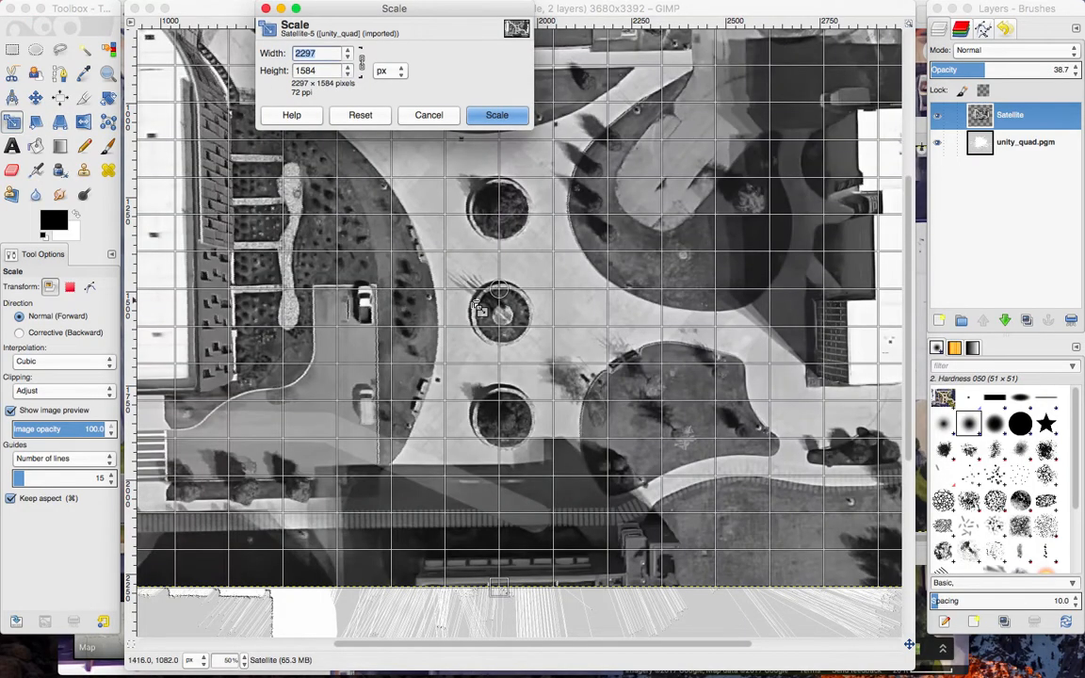
pyautogui.scroll(3, 476, 262)
pyautogui.hscroll(-3, 476, 262)
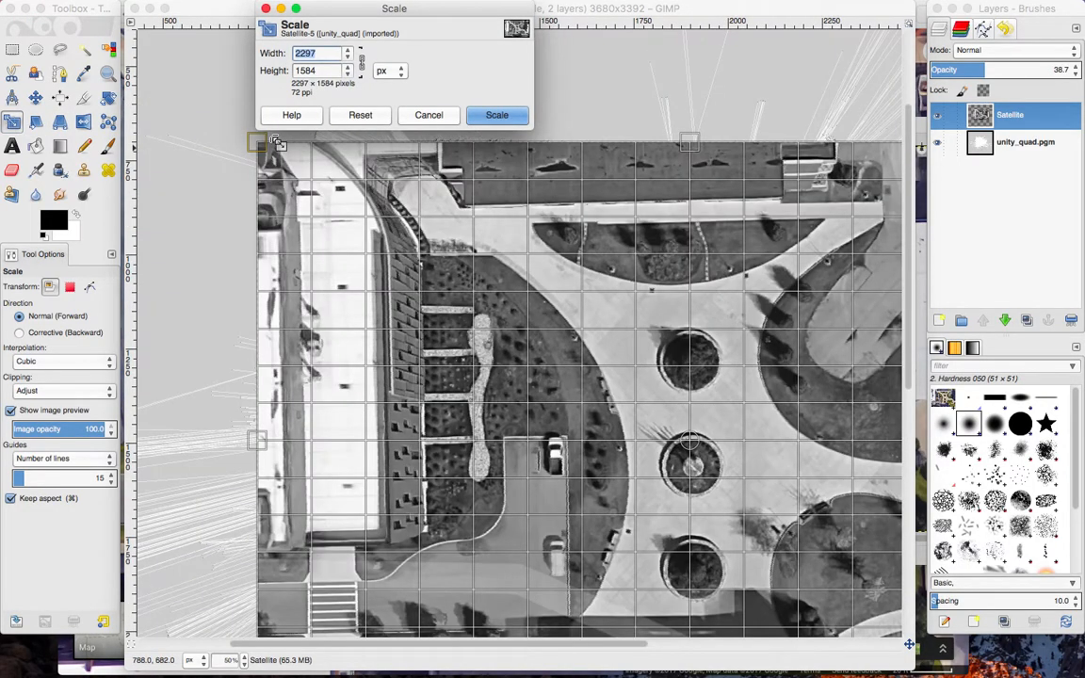
pyautogui.moveTo(260, 146); pyautogui.dragTo(201, 94)
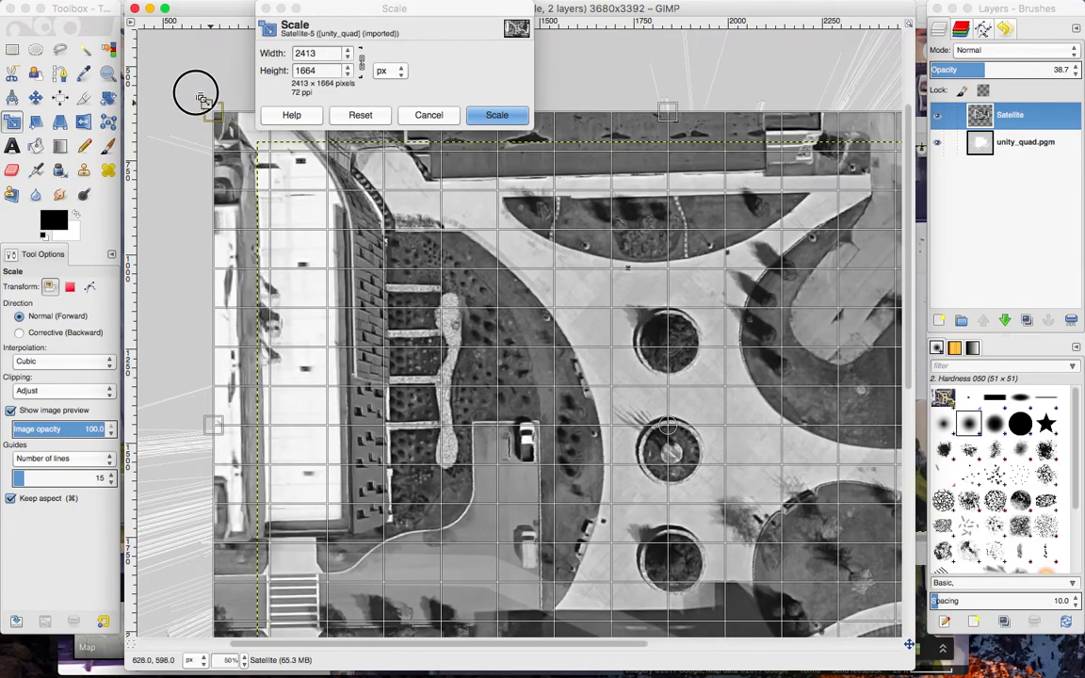
pyautogui.click(517, 120)
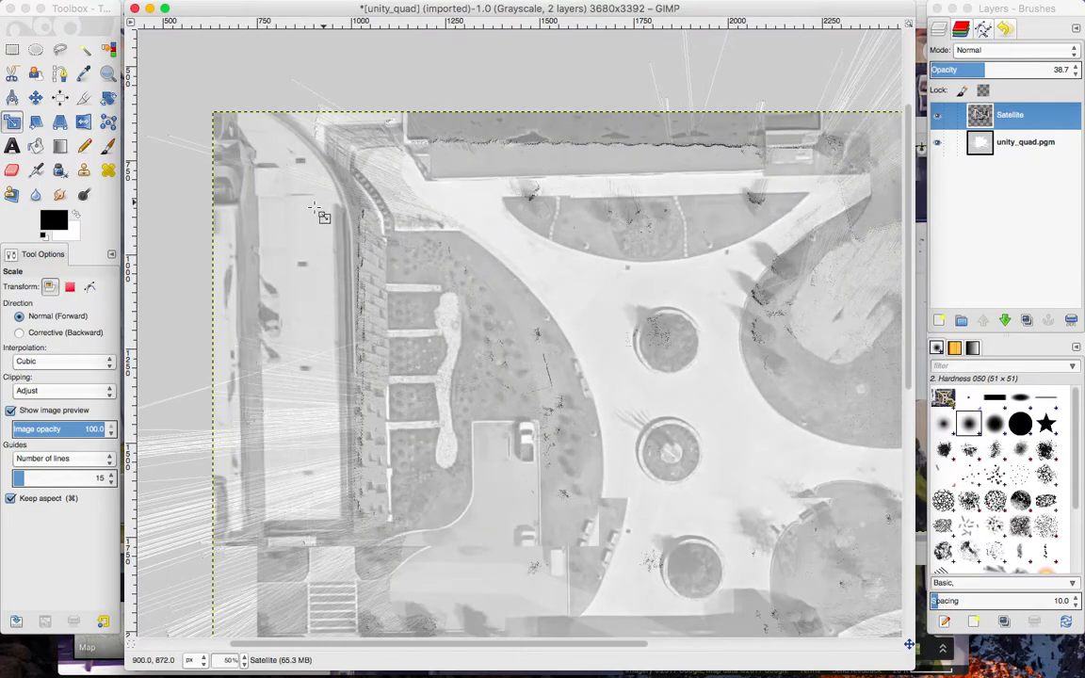
# Scale the Satellite layer up once more from its upper-left corner so the building edges and planters meet the scanned outlines.
pyautogui.click(319, 211)
pyautogui.moveTo(215, 114); pyautogui.dragTo(169, 66)
pyautogui.click(488, 117)
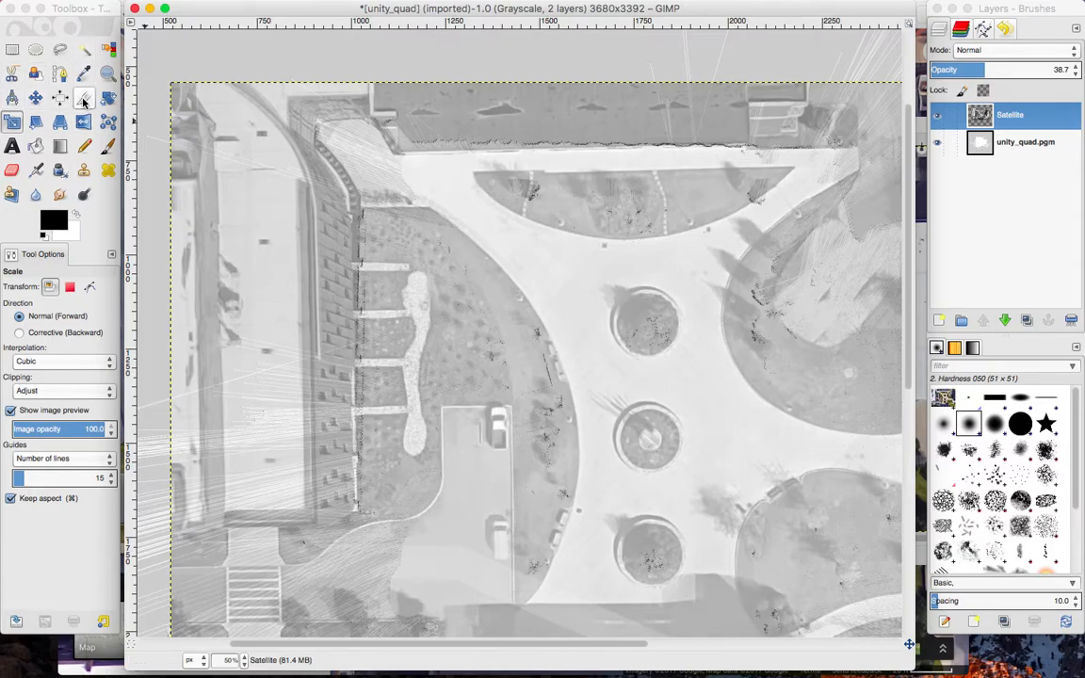
# Compare the Satellite layer at full opacity with the map, and set its opacity to 53.8.
pyautogui.click(84, 146)
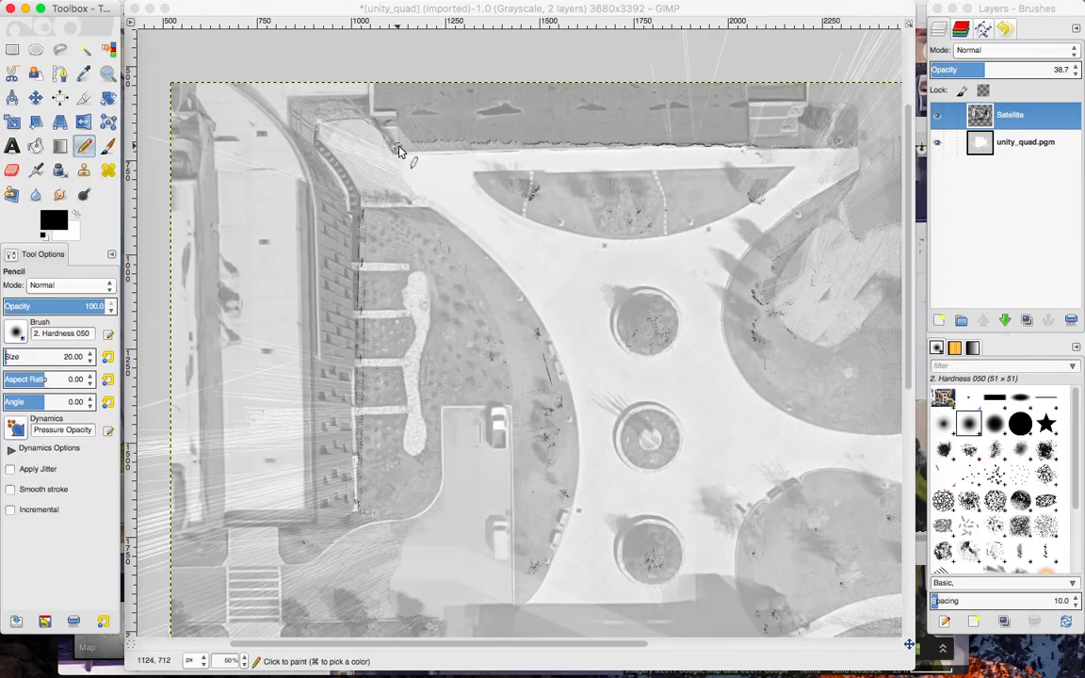
pyautogui.moveTo(987, 73); pyautogui.dragTo(1078, 71)
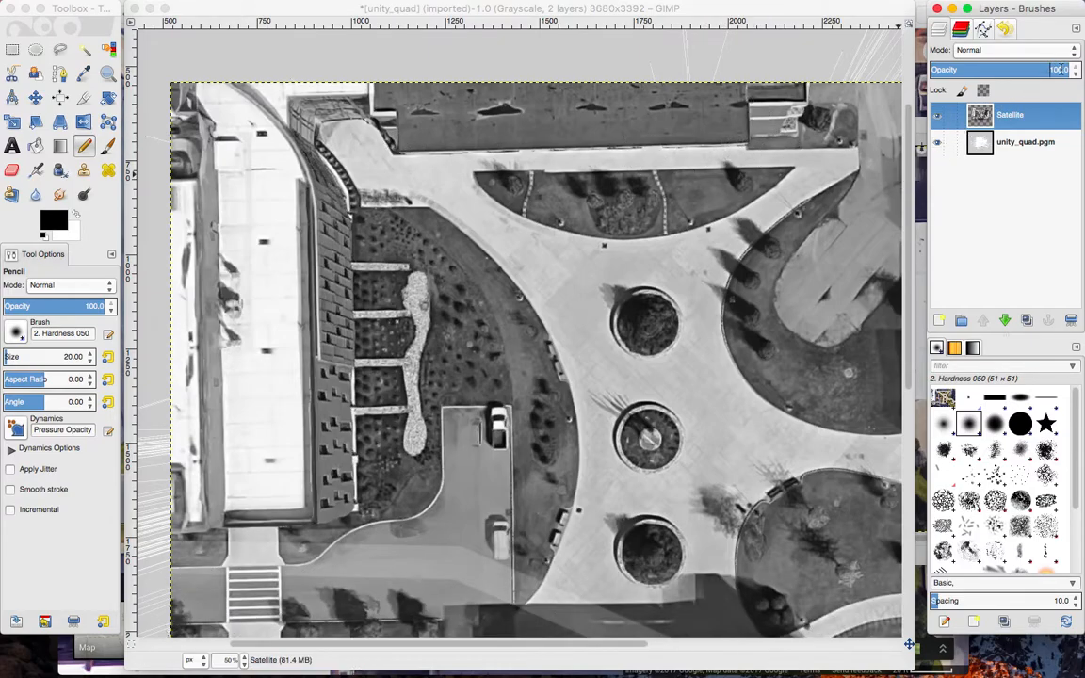
pyautogui.click(1005, 70)
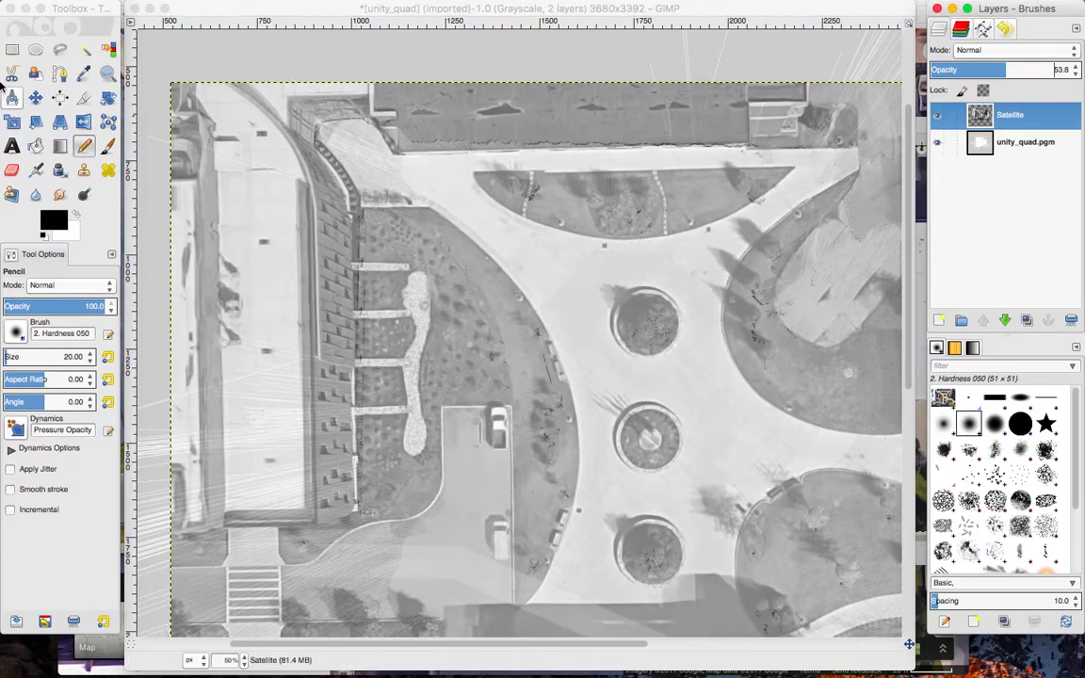
# Rotate the Satellite layer by 1.40 degrees about its centre.
pyautogui.click(111, 100)
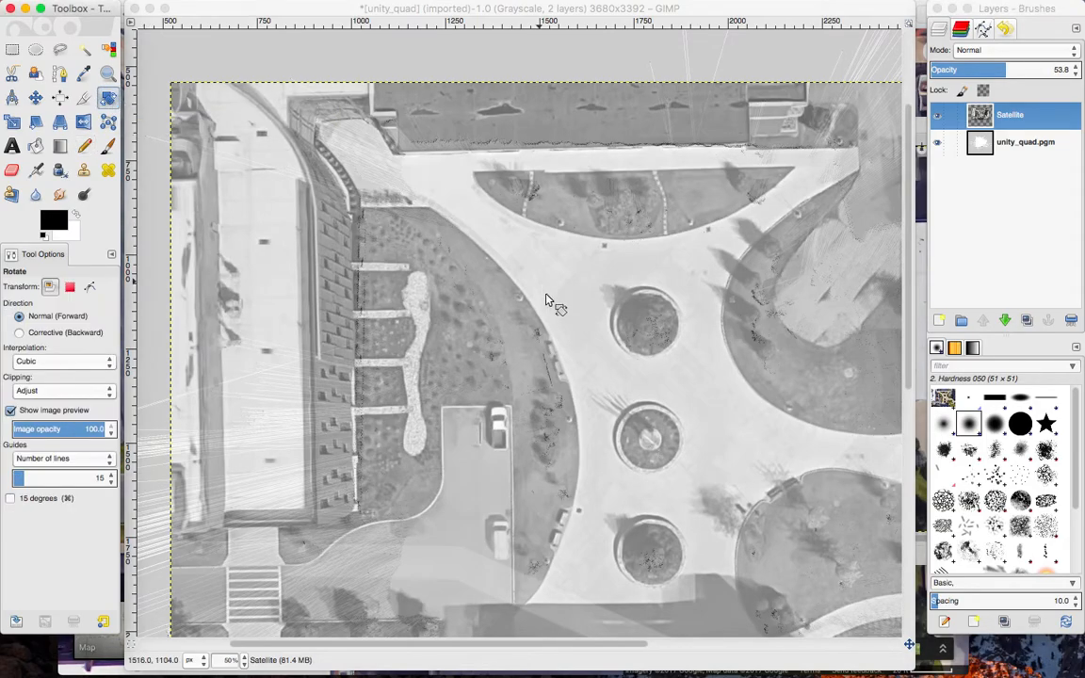
pyautogui.click(546, 299)
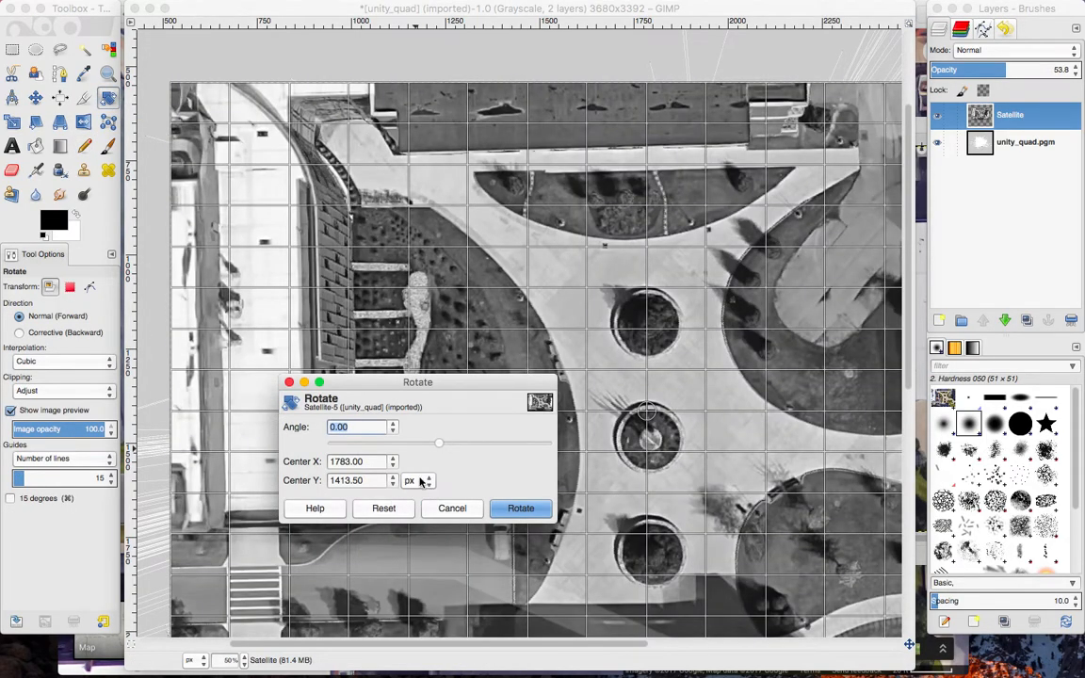
pyautogui.click(393, 432)
pyautogui.click(392, 432)
pyautogui.click(393, 431)
pyautogui.click(392, 424)
pyautogui.click(393, 423)
pyautogui.click(392, 424)
pyautogui.click(393, 423)
pyautogui.click(392, 424)
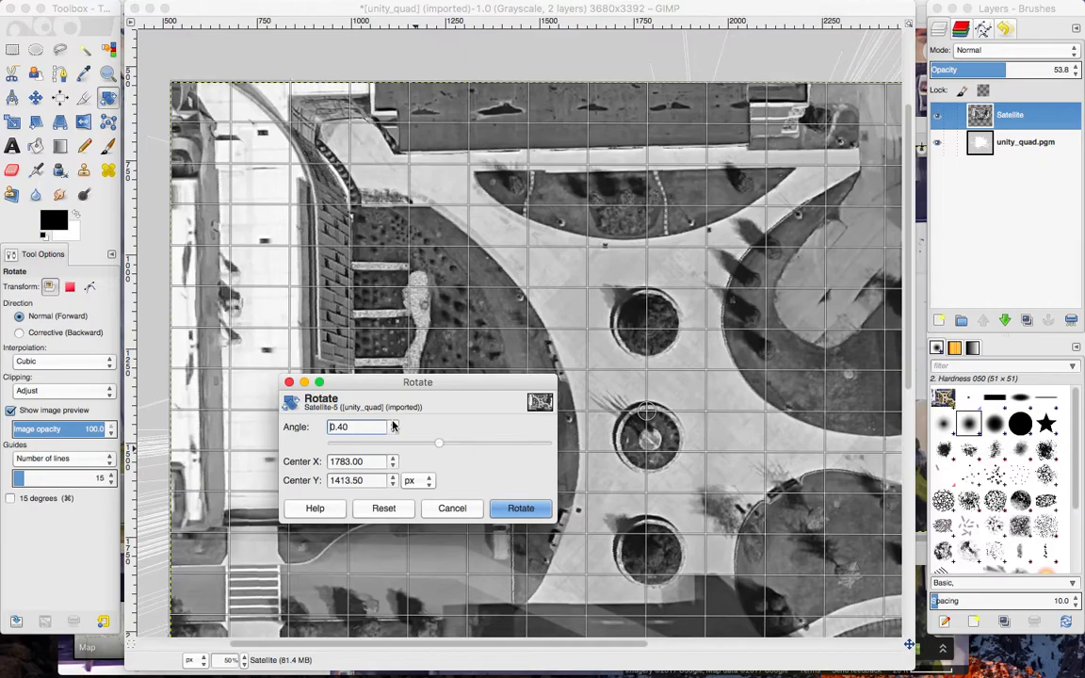
pyautogui.click(392, 424)
pyautogui.click(393, 424)
pyautogui.click(393, 424)
pyautogui.click(393, 424)
pyautogui.click(393, 424)
pyautogui.click(392, 424)
pyautogui.click(392, 424)
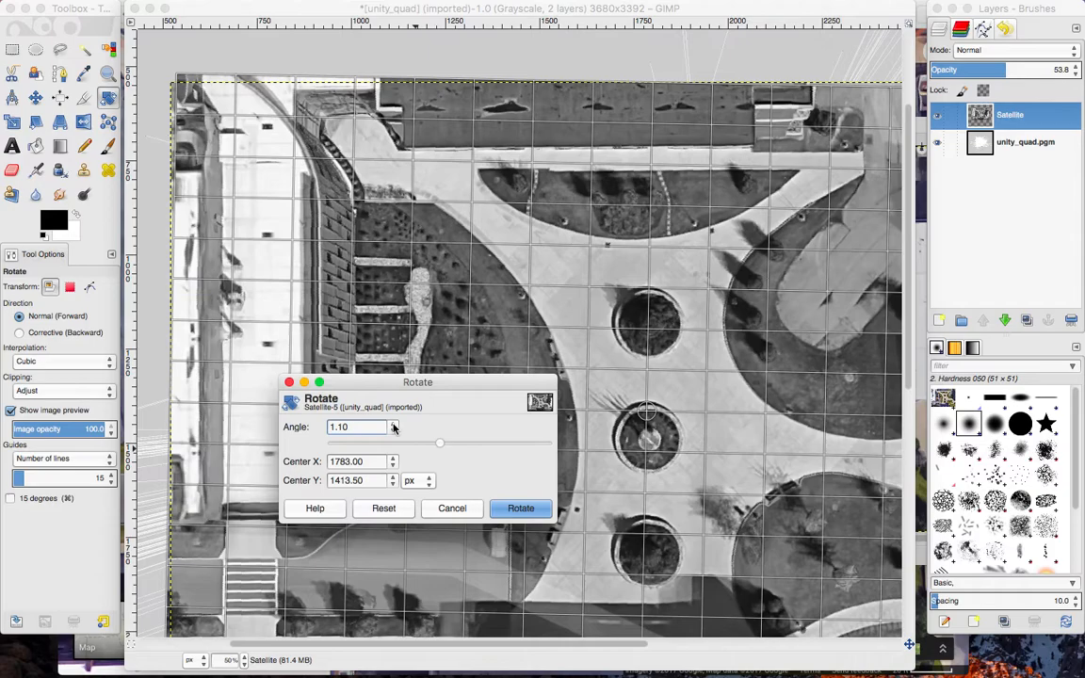
pyautogui.click(392, 424)
pyautogui.click(393, 424)
pyautogui.click(392, 424)
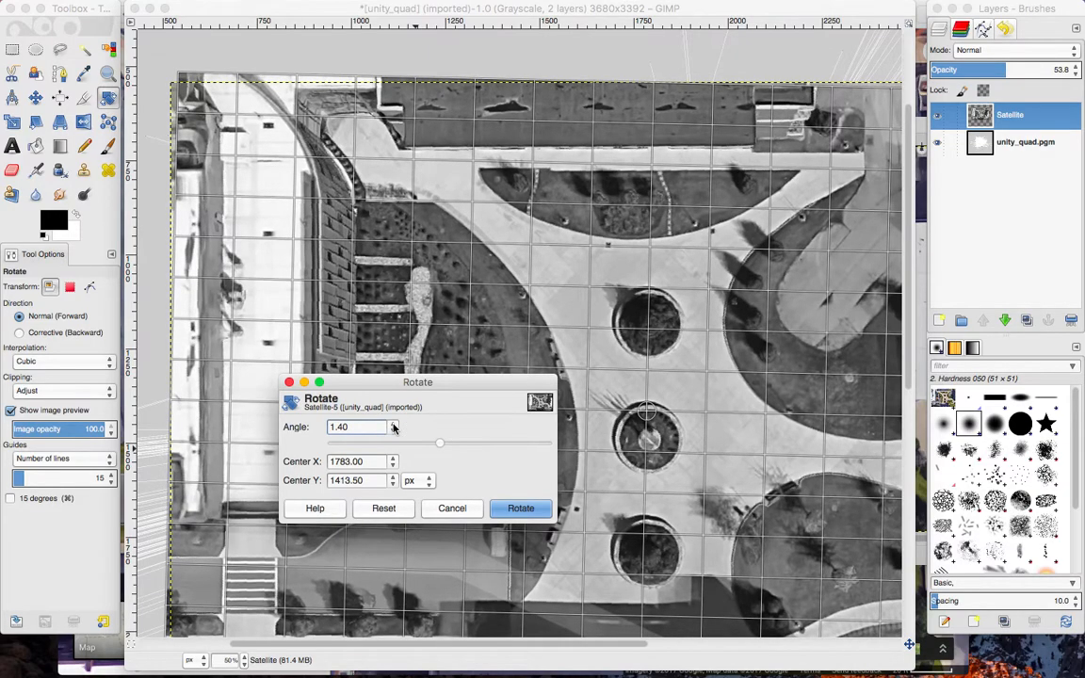
pyautogui.click(521, 513)
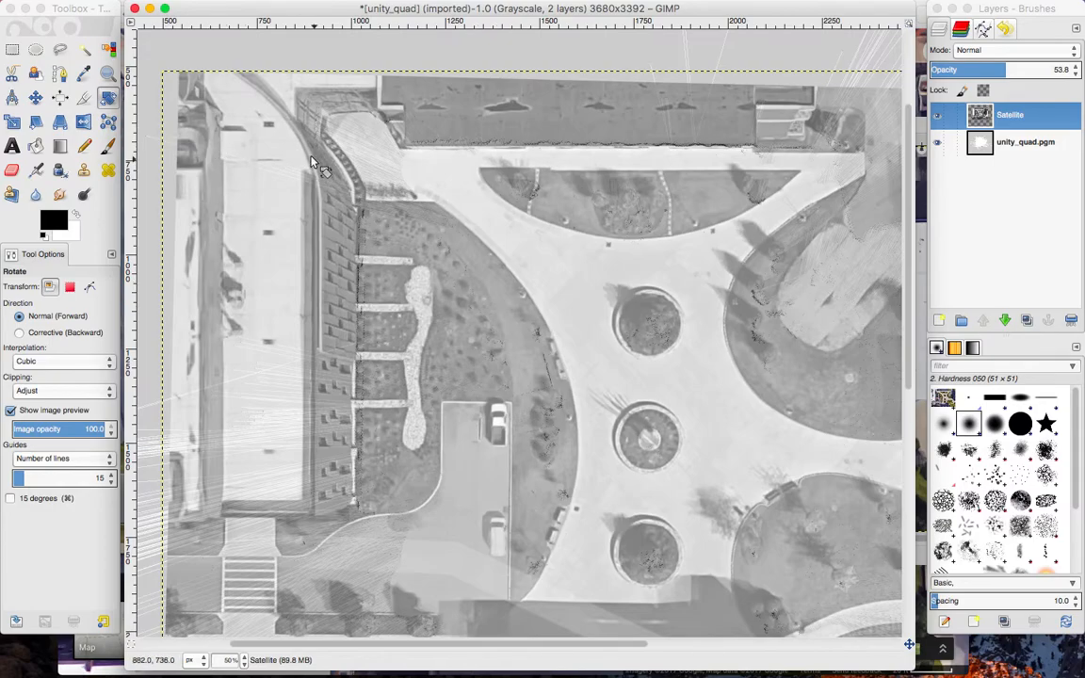
# Move the rotated Satellite layer about 14 px right and 6 px down to line up the brick building's edge with the scan.
pyautogui.click(38, 100)
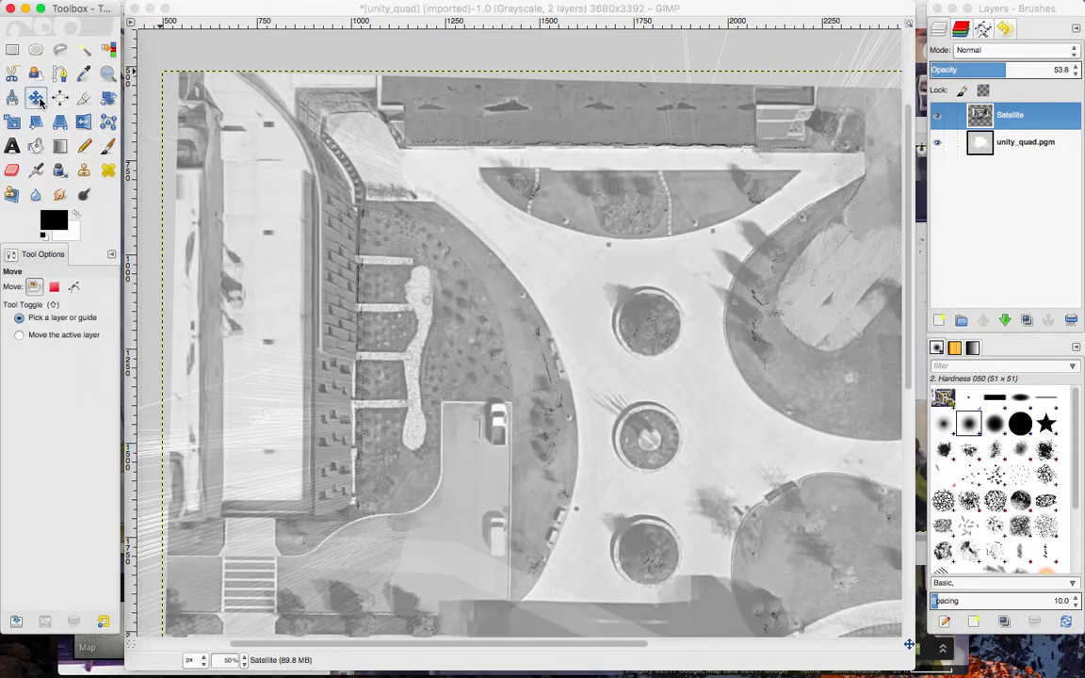
pyautogui.moveTo(354, 229); pyautogui.dragTo(358, 234)
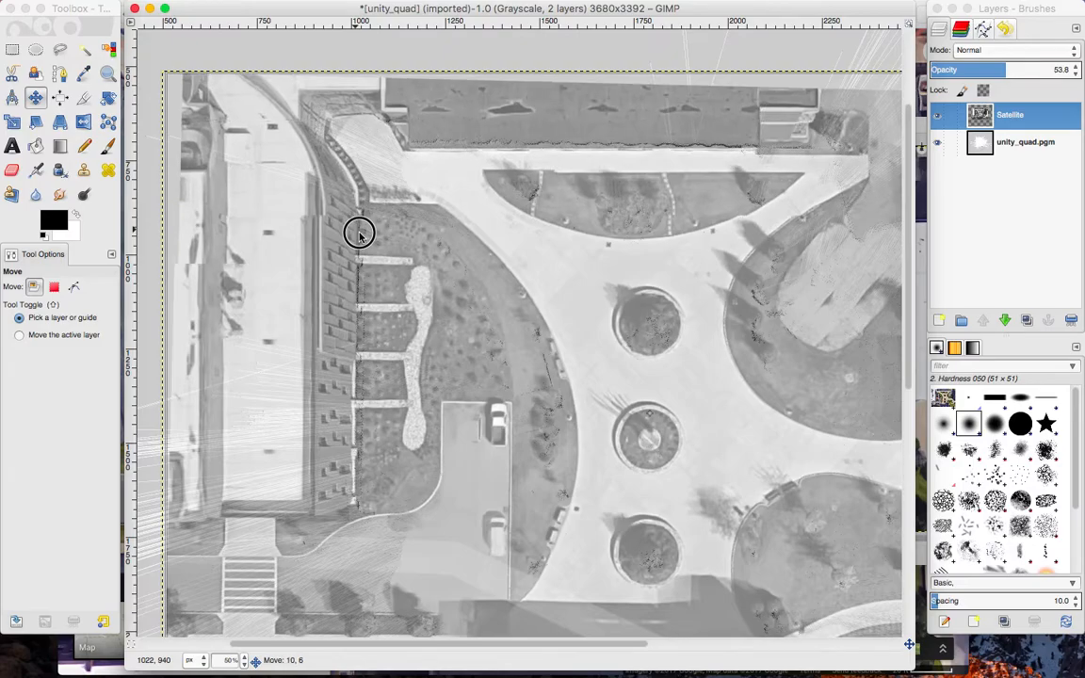
pyautogui.moveTo(358, 233); pyautogui.dragTo(359, 234)
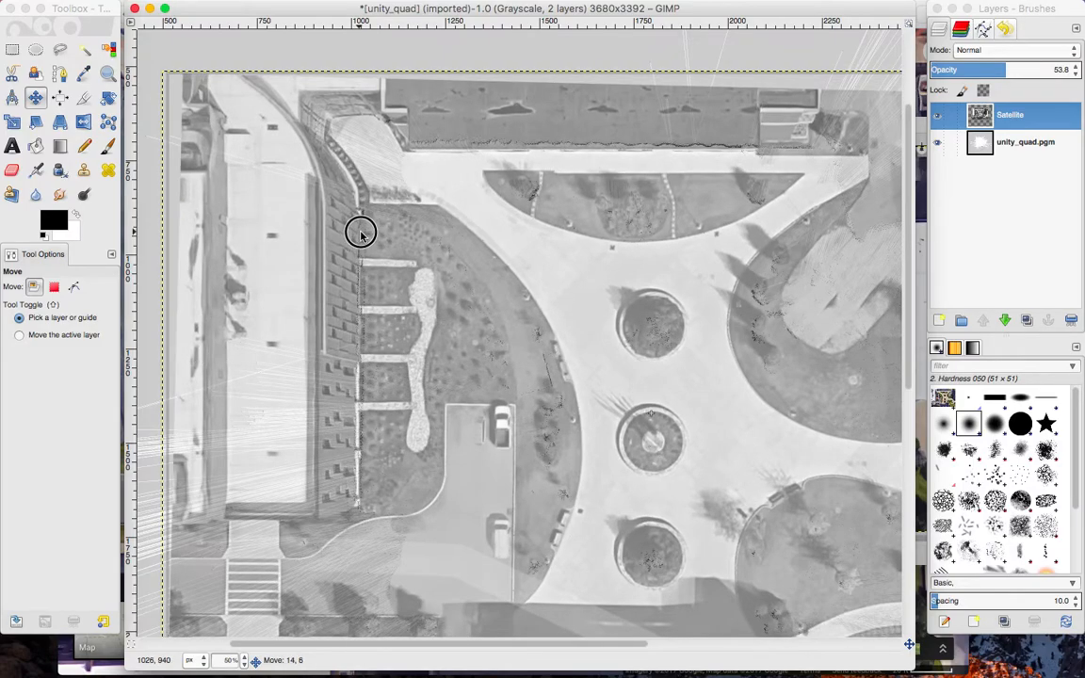
# Check the alignment across the whole quad and nudge the Satellite layer a few pixels left and down to fit the scanned outlines.
pyautogui.hscroll(5, 815, 453)
pyautogui.scroll(-3, 815, 453)
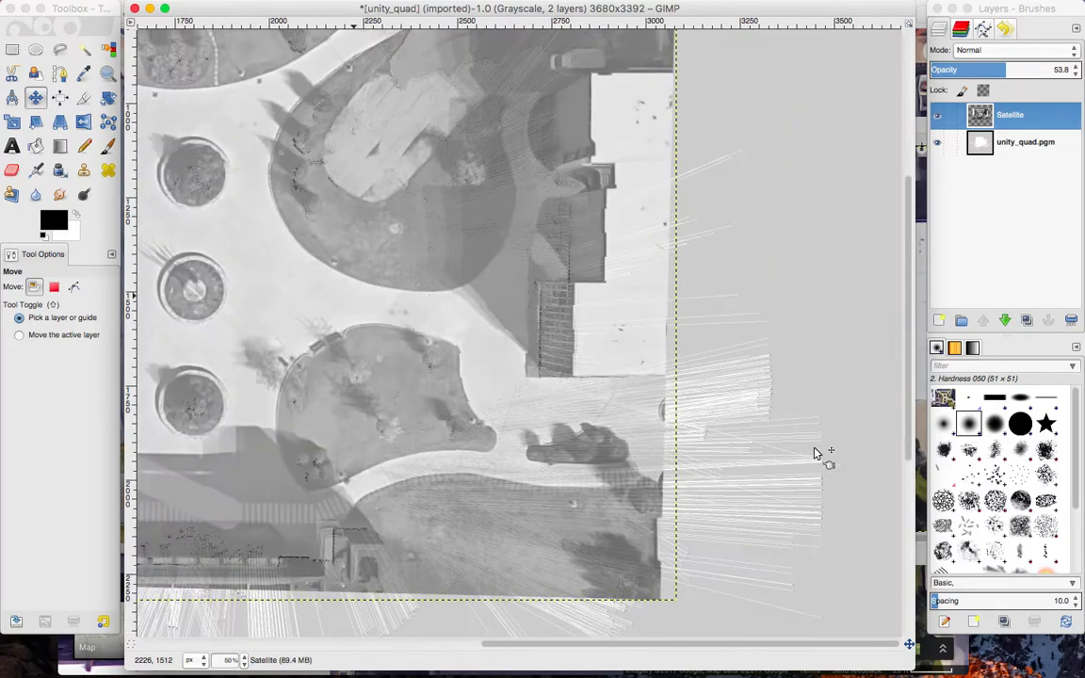
pyautogui.hscroll(-2, 817, 453)
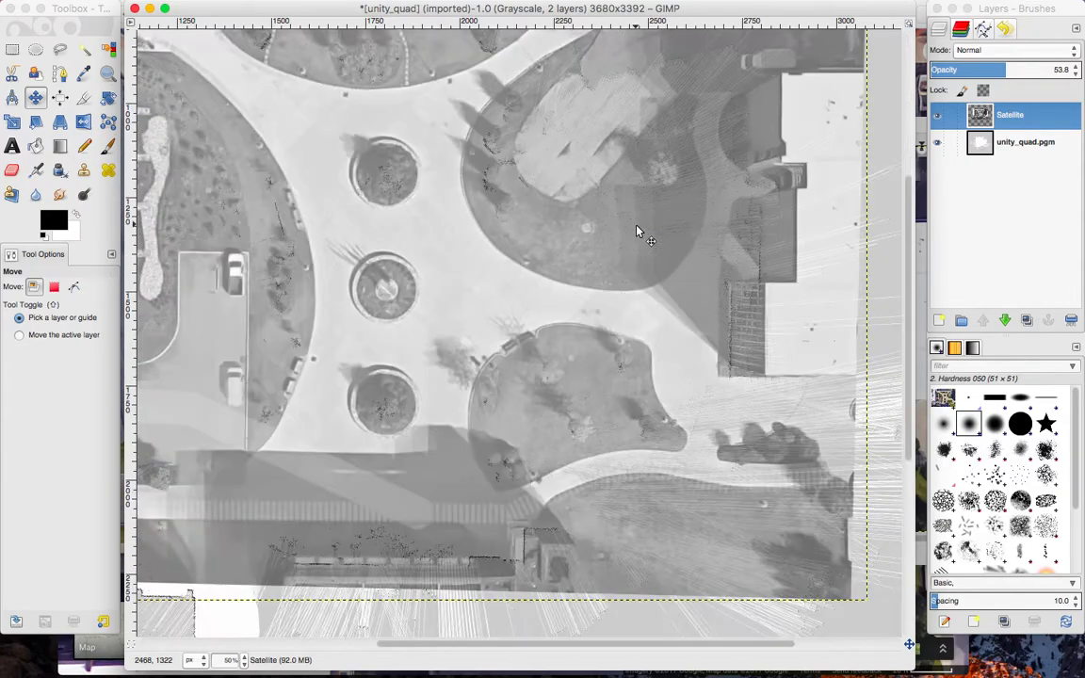
pyautogui.scroll(3, 636, 231)
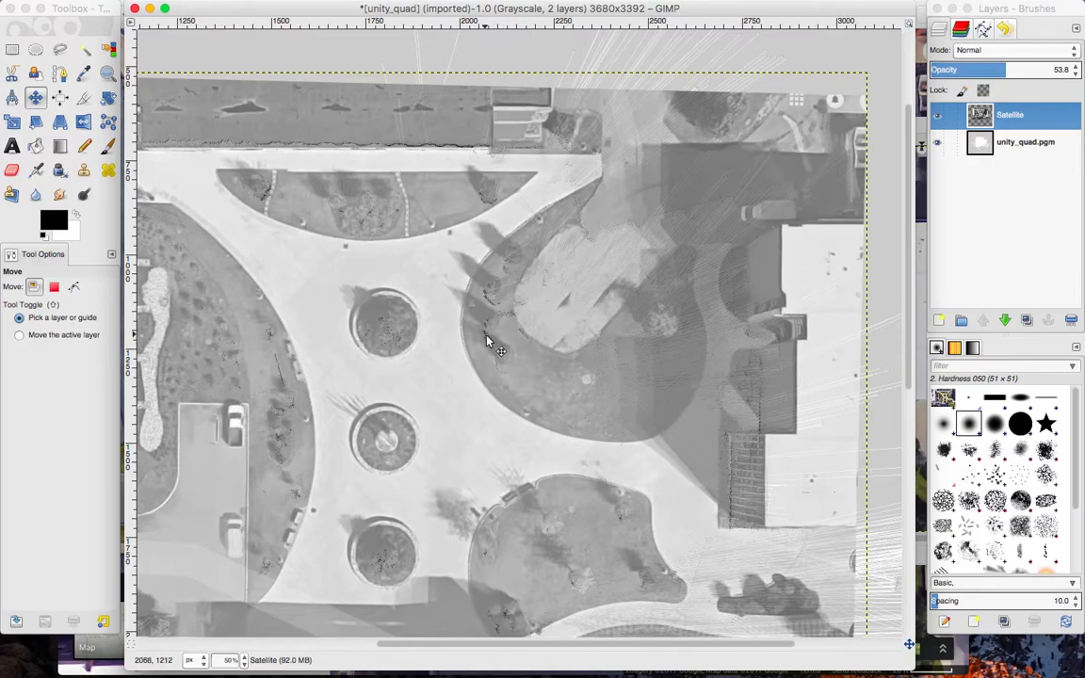
pyautogui.scroll(-3, 418, 410)
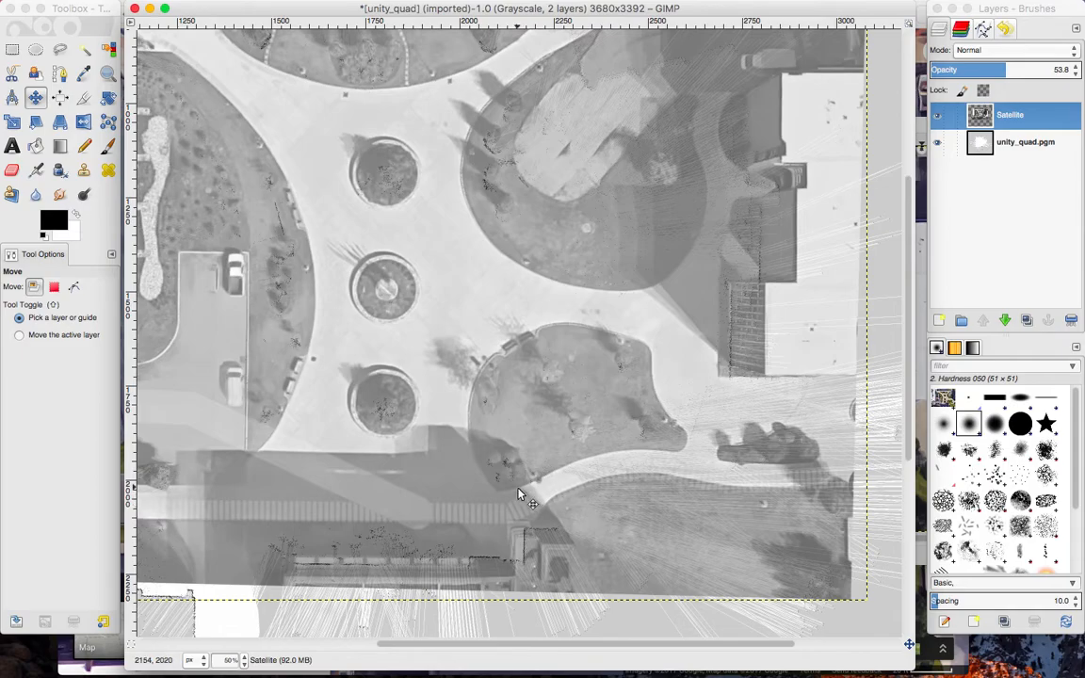
pyautogui.hscroll(-5, 438, 445)
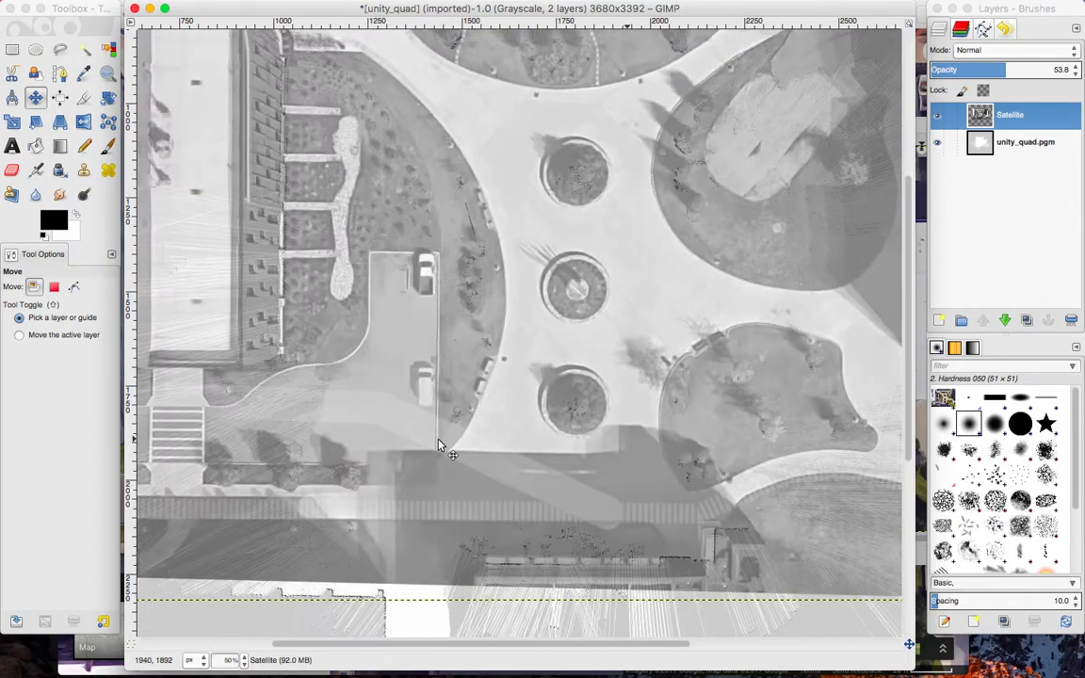
pyautogui.scroll(4, 437, 444)
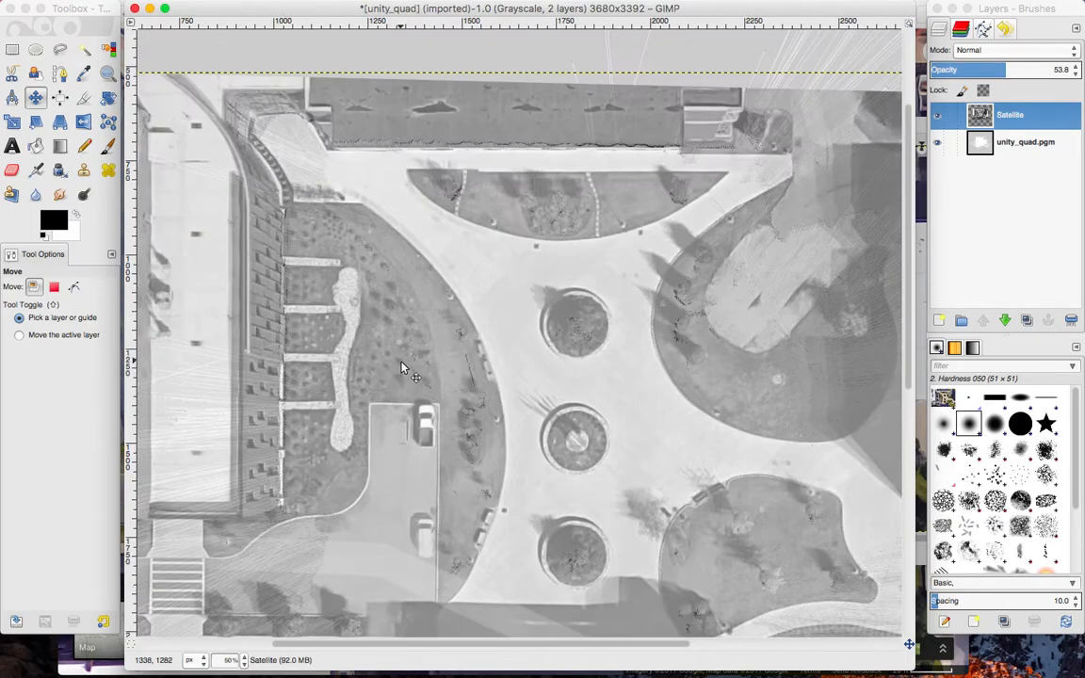
pyautogui.moveTo(401, 362); pyautogui.dragTo(399, 361)
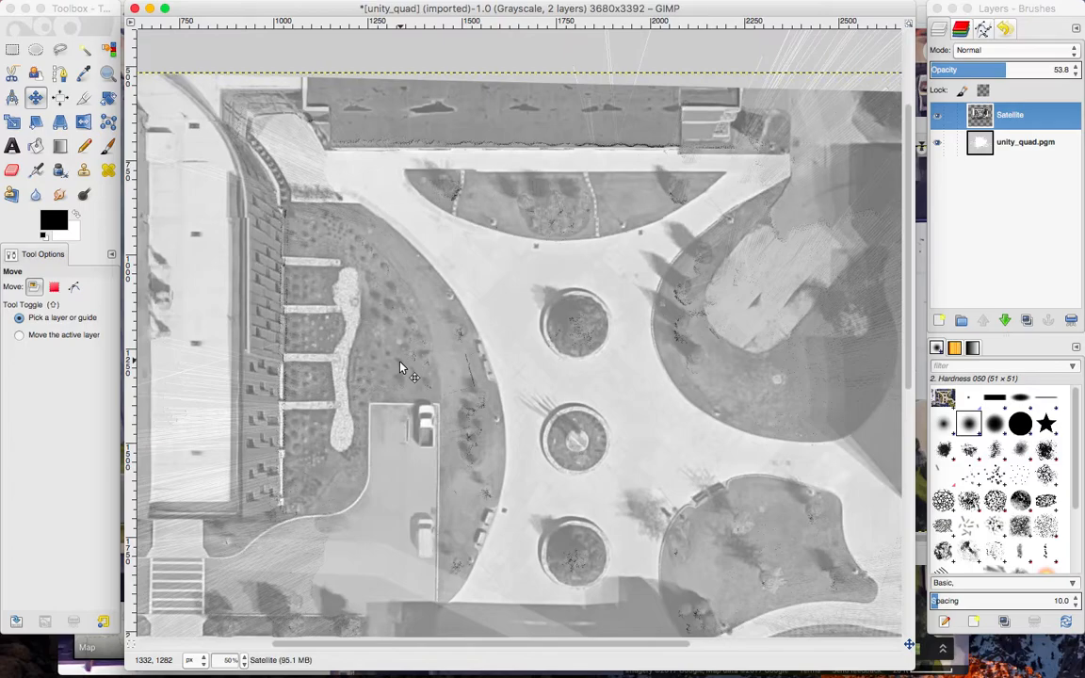
pyautogui.moveTo(511, 339); pyautogui.dragTo(513, 344)
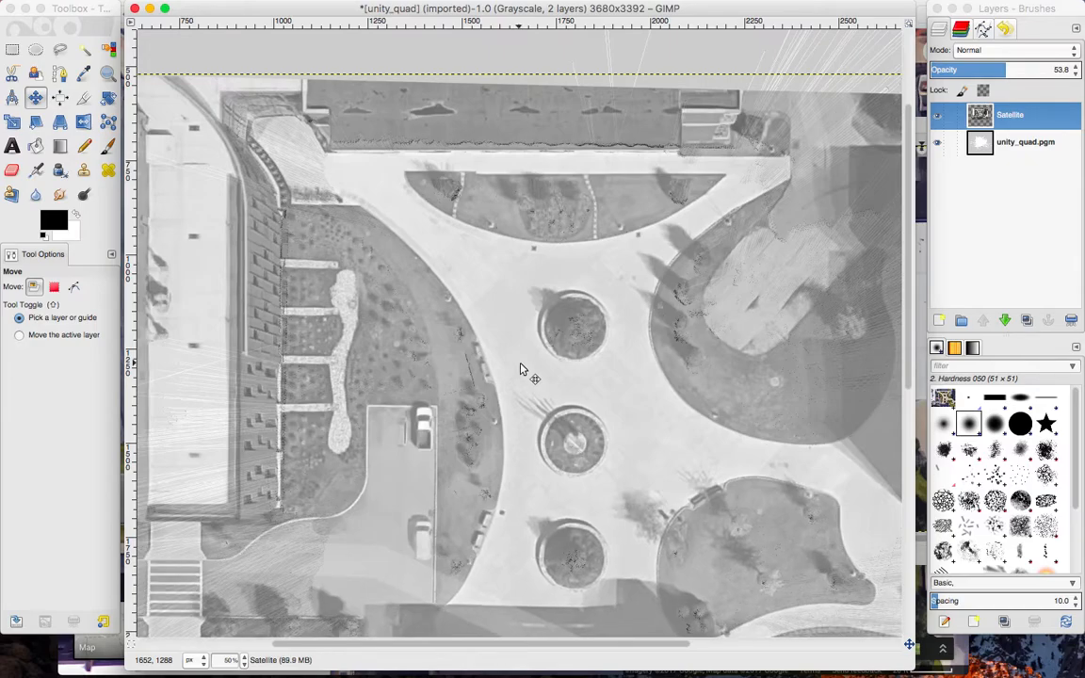
# Create a 3680 × 3392 px layer named Obstacles with transparency fill above the Satellite layer.
pyautogui.click(1000, 225)
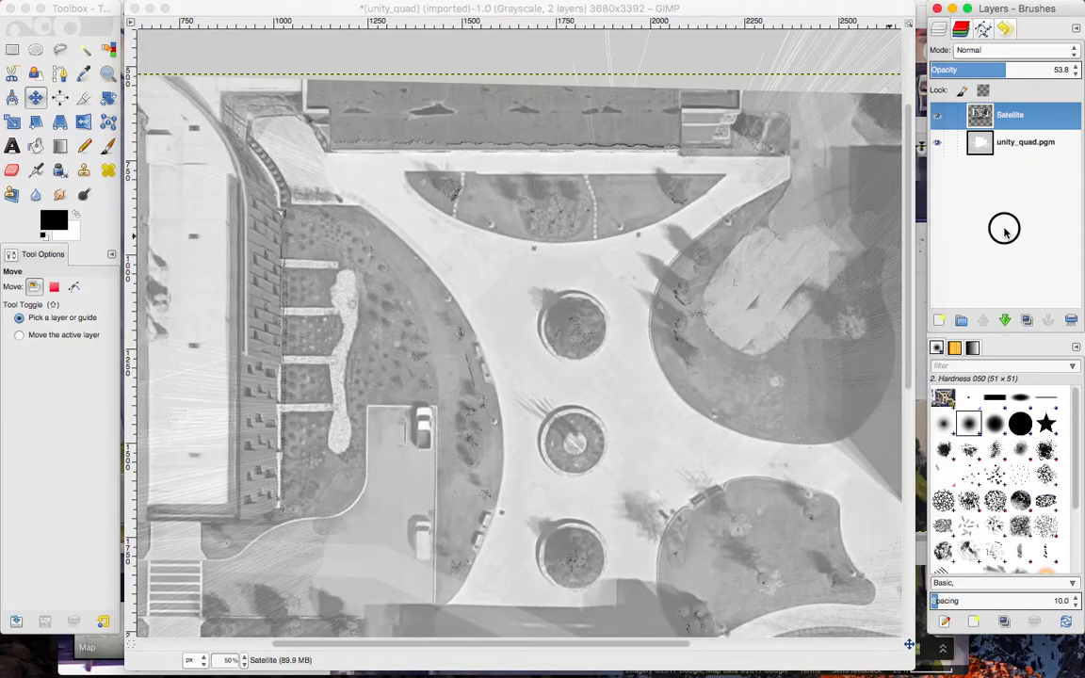
pyautogui.click(940, 322)
pyautogui.write('Obstacles')
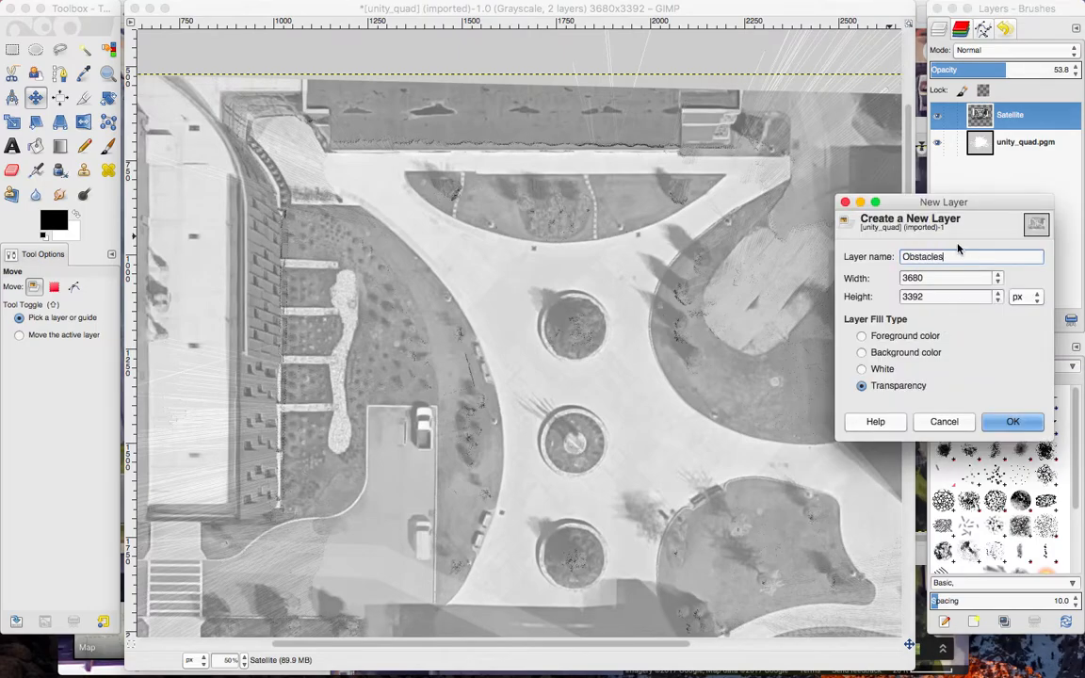
pyautogui.press('Return')
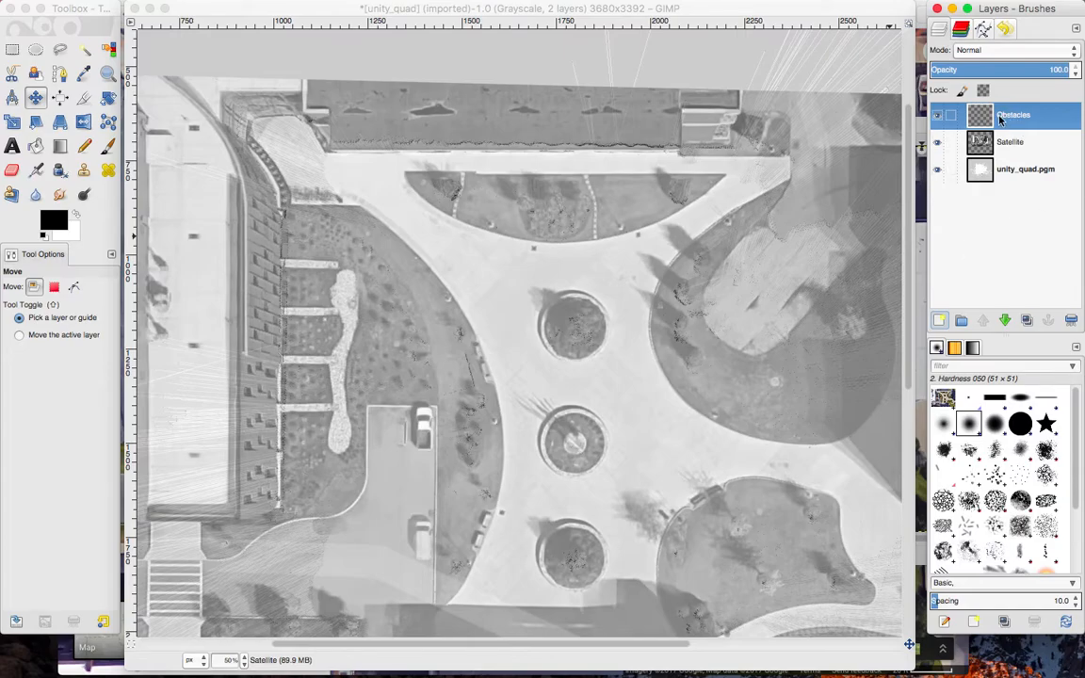
# Activate the Paths tool and add a new empty path named Path.
pyautogui.click(983, 33)
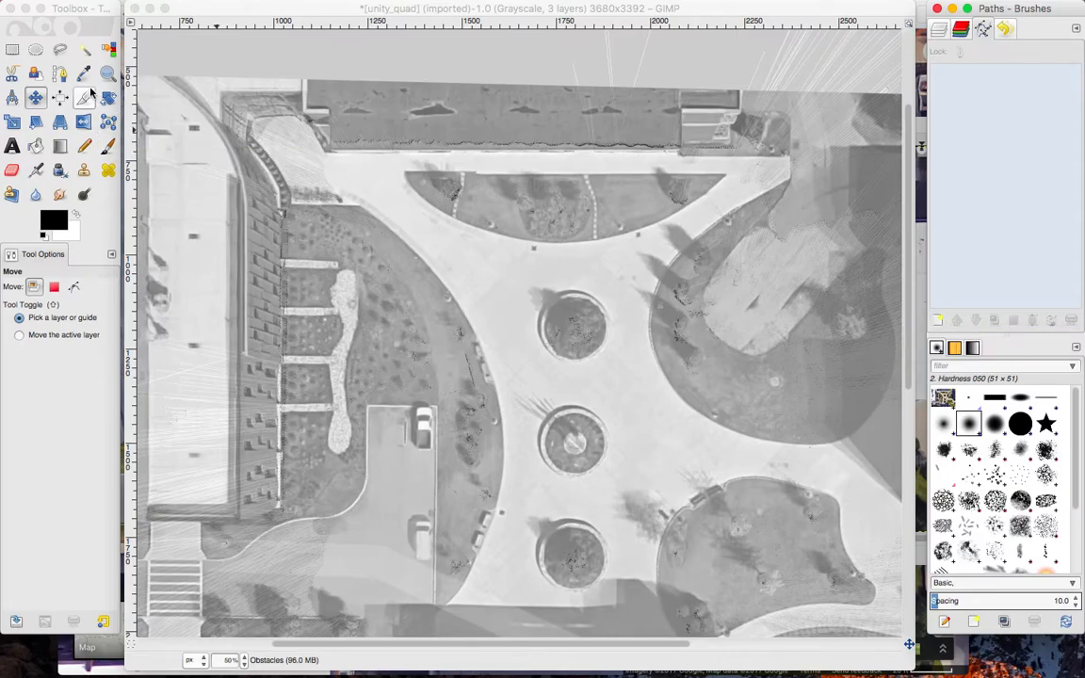
pyautogui.click(60, 75)
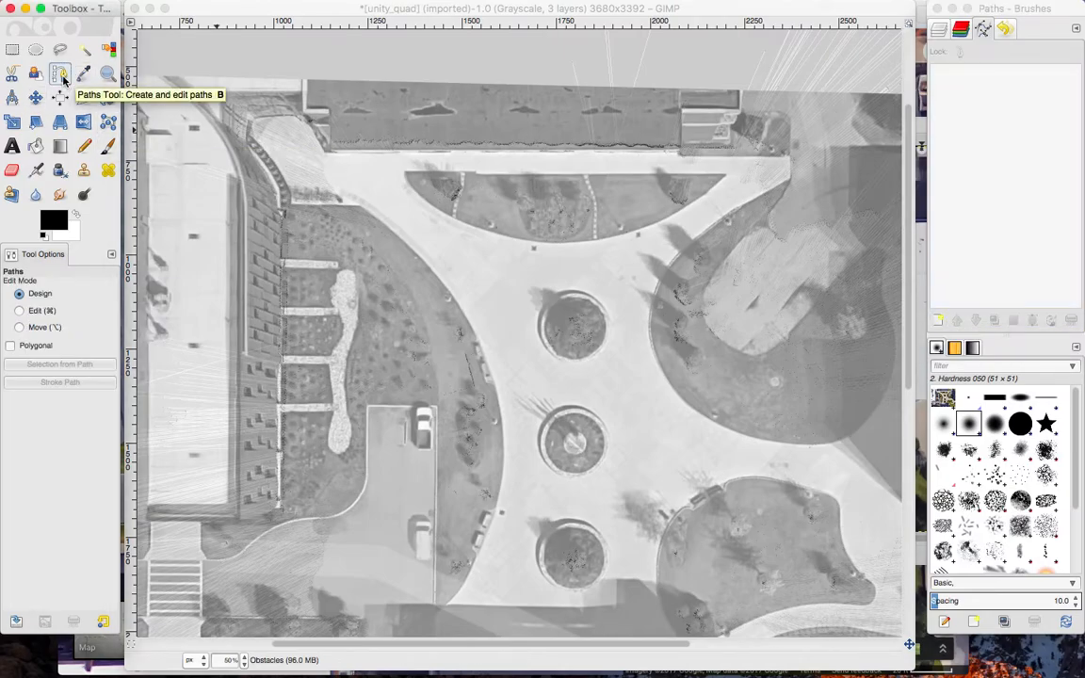
pyautogui.click(940, 321)
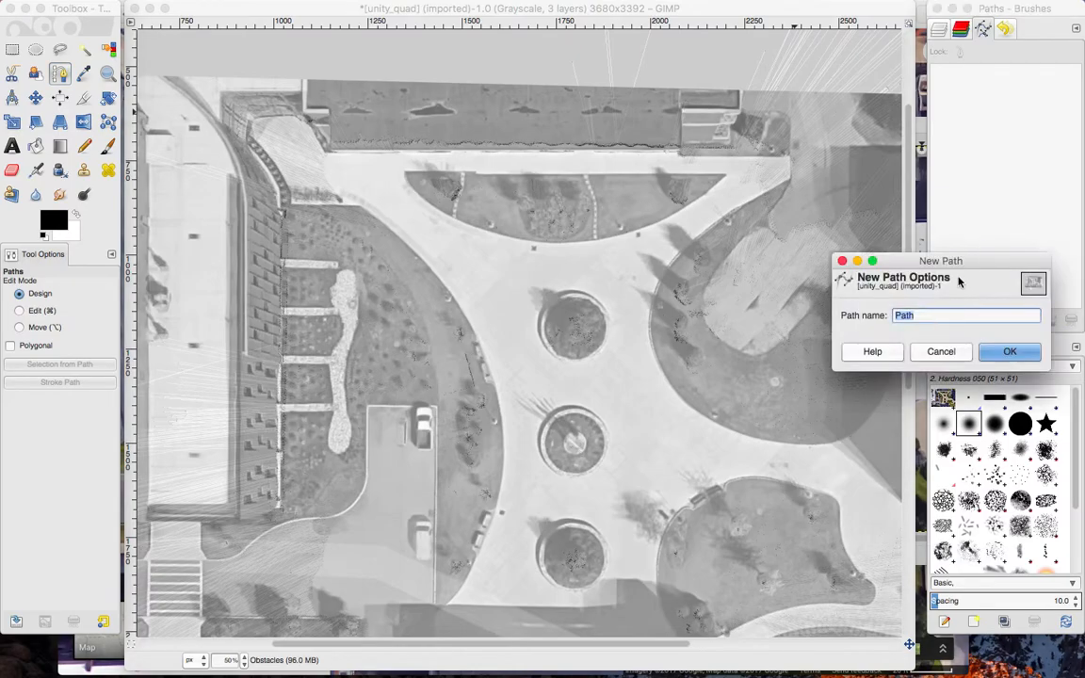
pyautogui.press('Return')
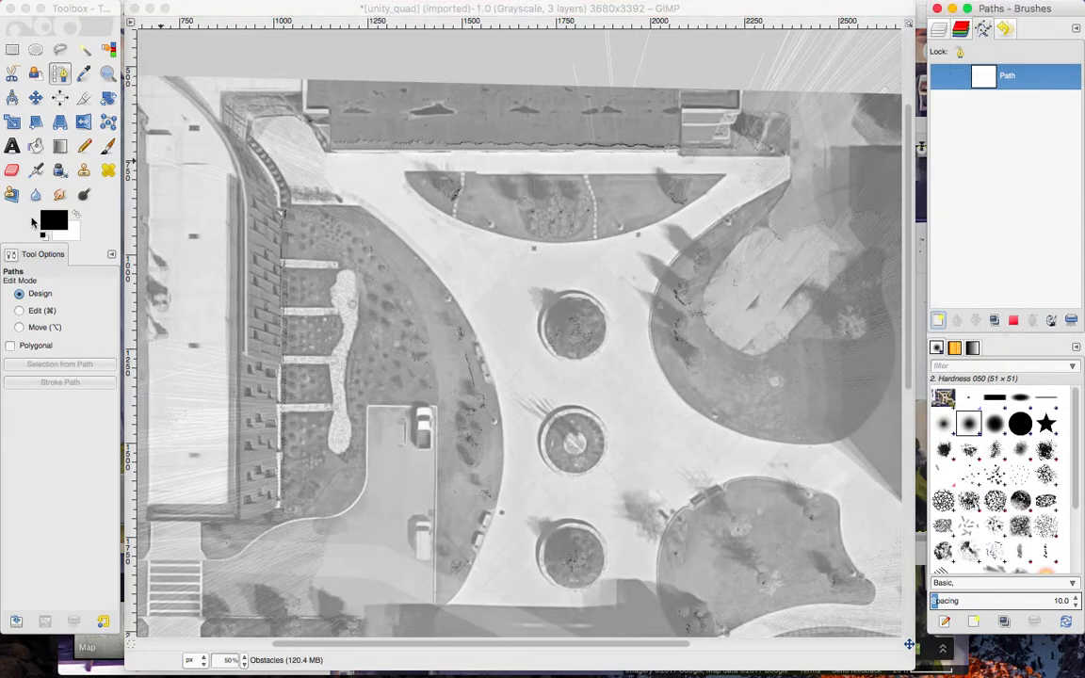
# Draw a closed four-anchor path around the rim of the northernmost of the three round planters.
pyautogui.click(573, 295)
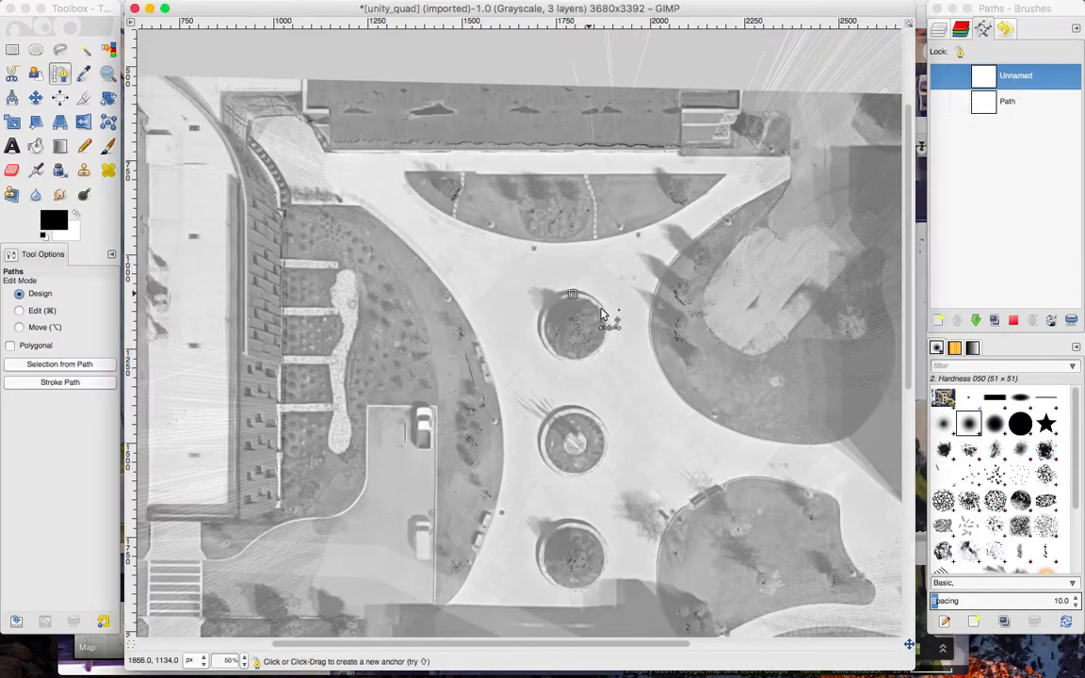
pyautogui.click(606, 327)
pyautogui.click(572, 360)
pyautogui.click(541, 331)
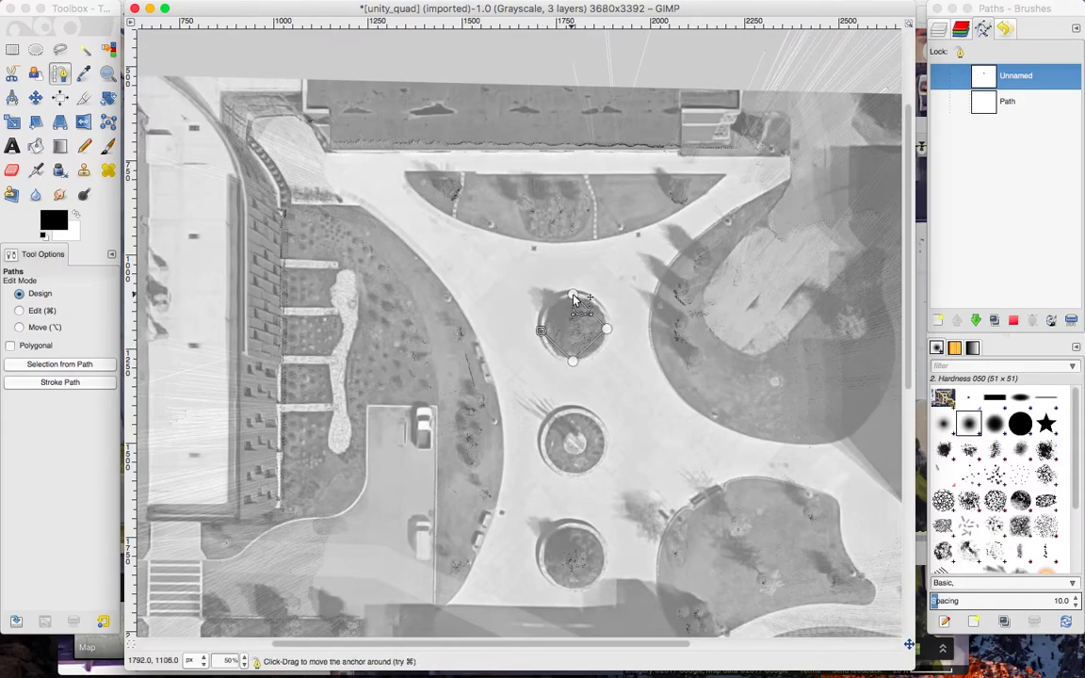
pyautogui.rightClick(574, 299)
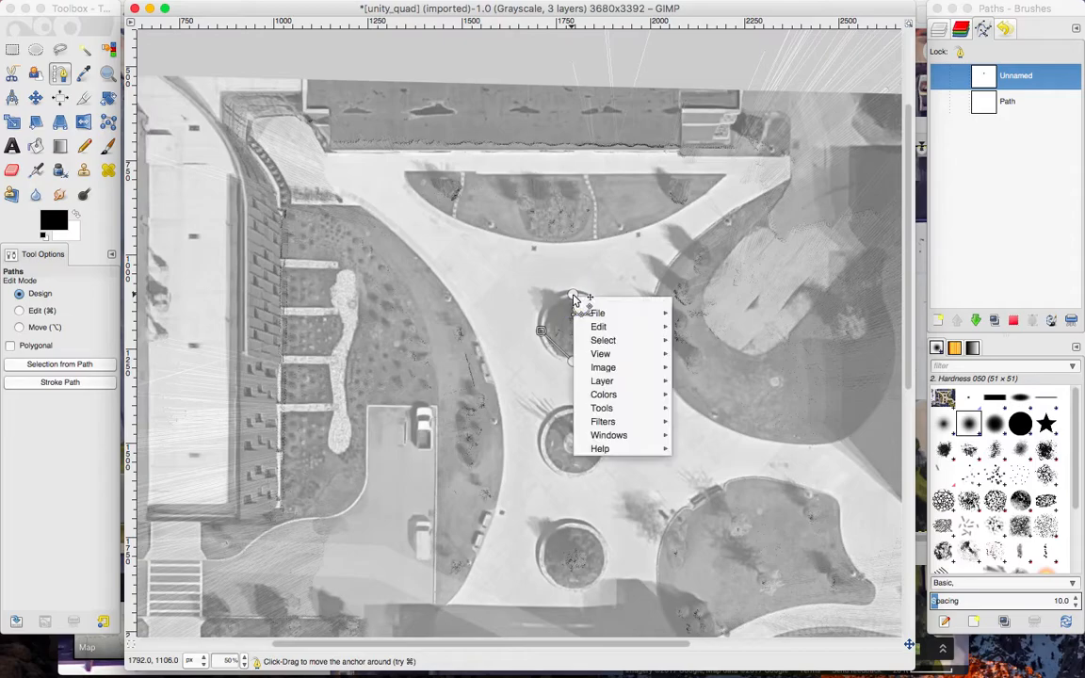
pyautogui.press('Escape')
pyautogui.keyDown('ctrl'); pyautogui.click(571, 296); pyautogui.keyUp('ctrl')
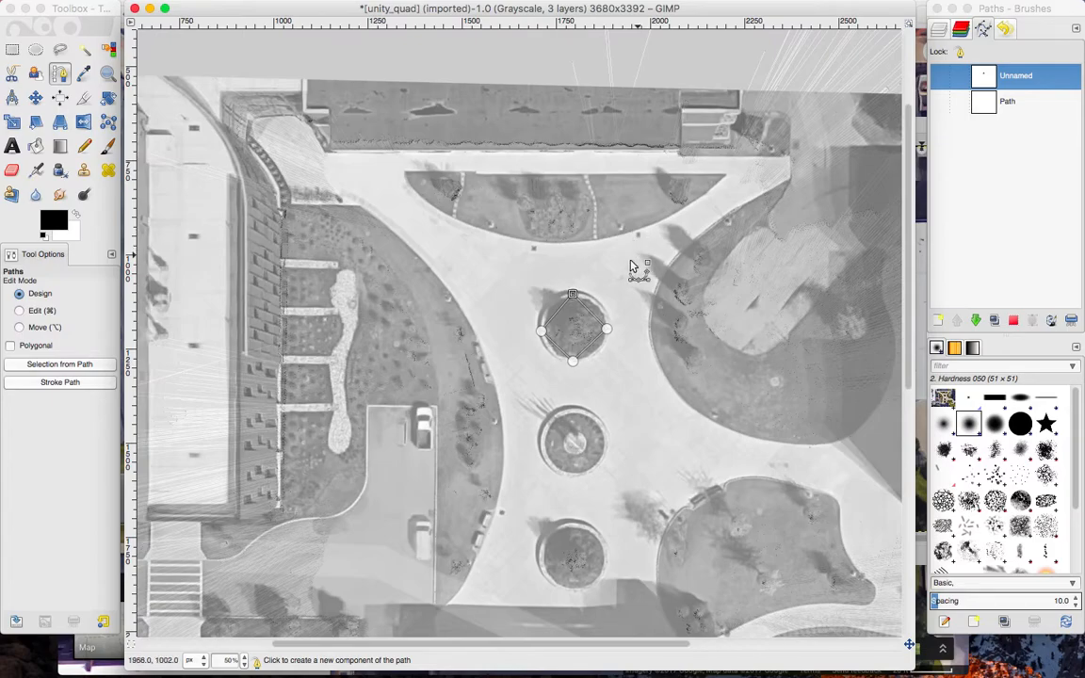
# Insert four anchors midway along the northern planter path's straight segments and pull them out to the planter's round rim.
pyautogui.click(19, 310)
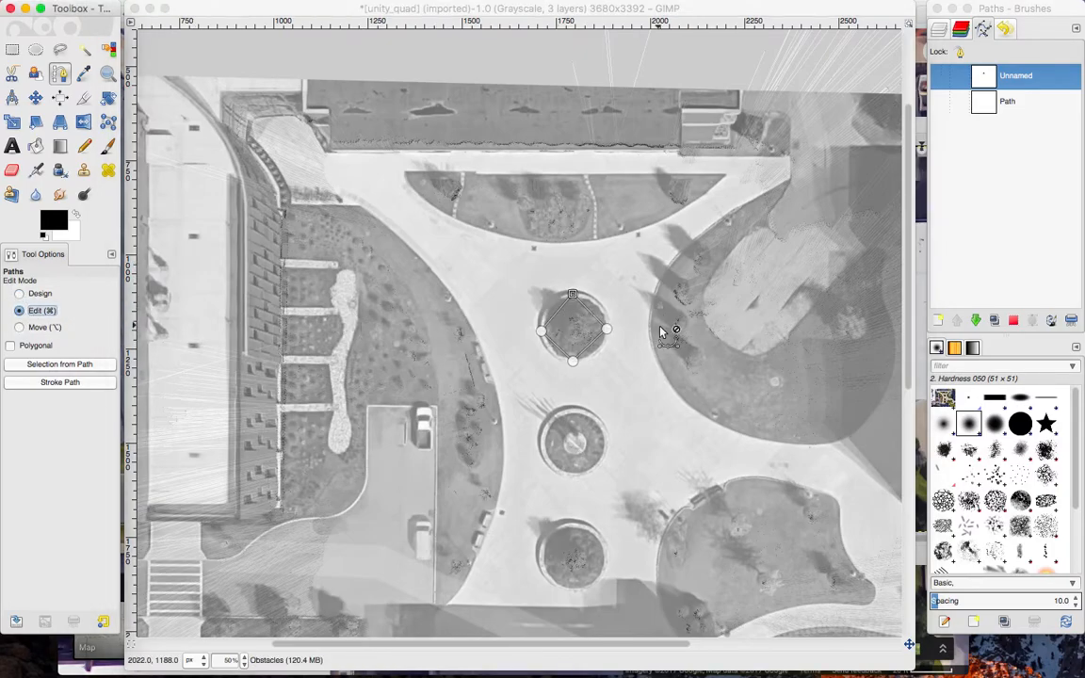
pyautogui.moveTo(595, 316); pyautogui.dragTo(599, 304)
pyautogui.moveTo(590, 344); pyautogui.dragTo(548, 304)
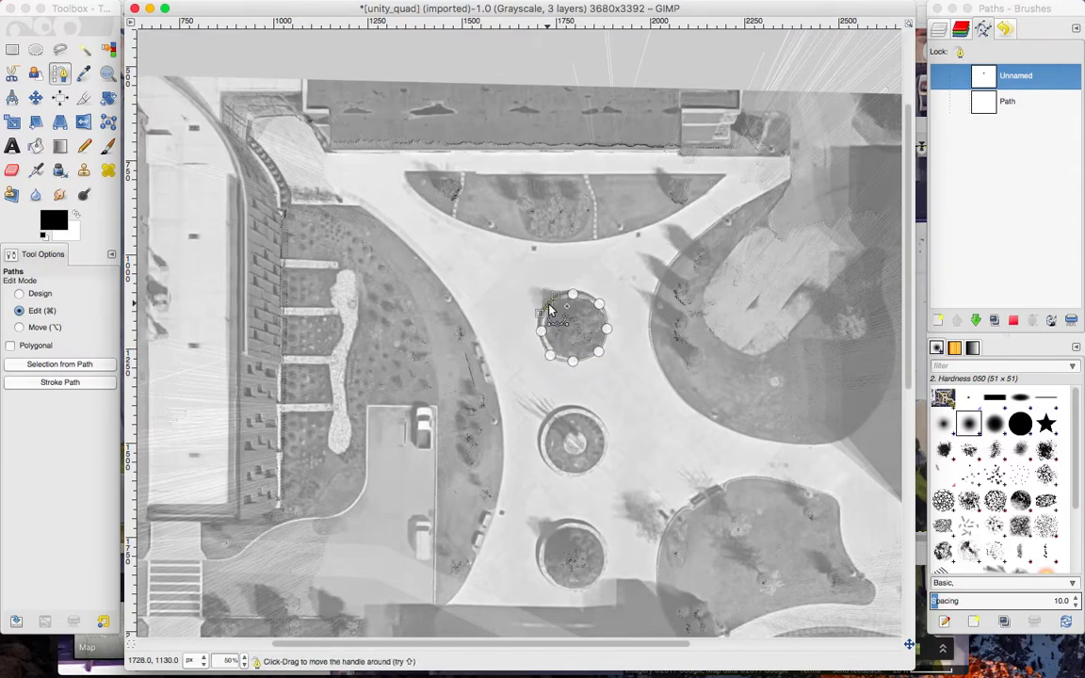
pyautogui.click(574, 296)
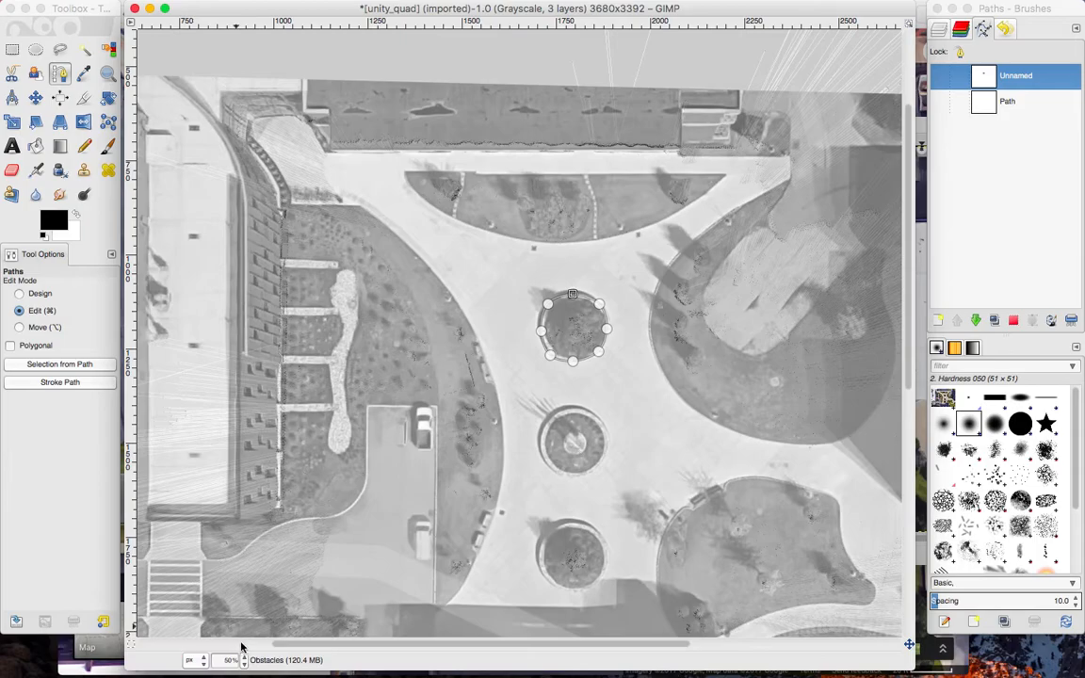
# Adjust the curve handles on the northern planter path's top, upper-right and lower-right anchors to follow the rim.
pyautogui.click(243, 661)
pyautogui.click(243, 564)
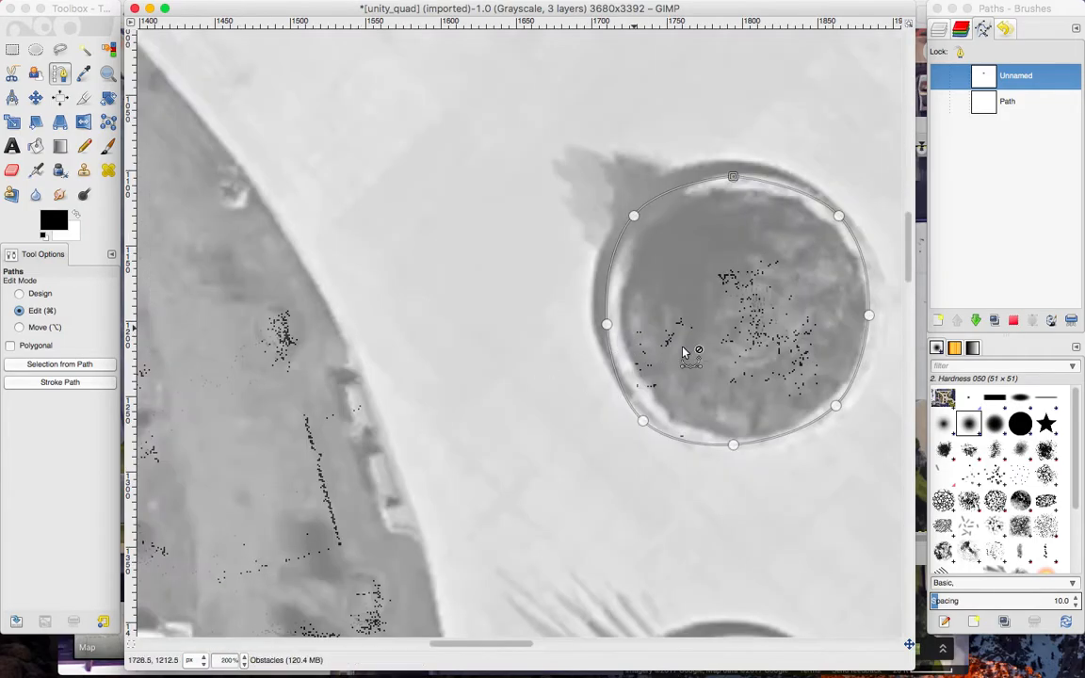
pyautogui.hscroll(4, 707, 347)
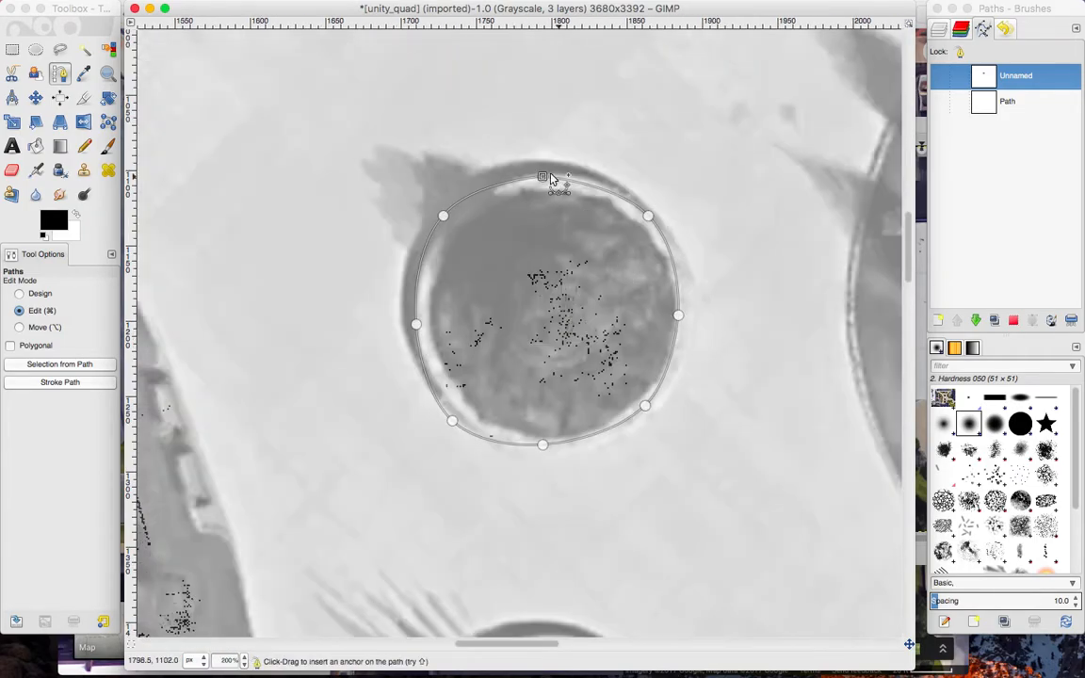
pyautogui.moveTo(544, 177); pyautogui.dragTo(501, 181)
pyautogui.click(649, 217)
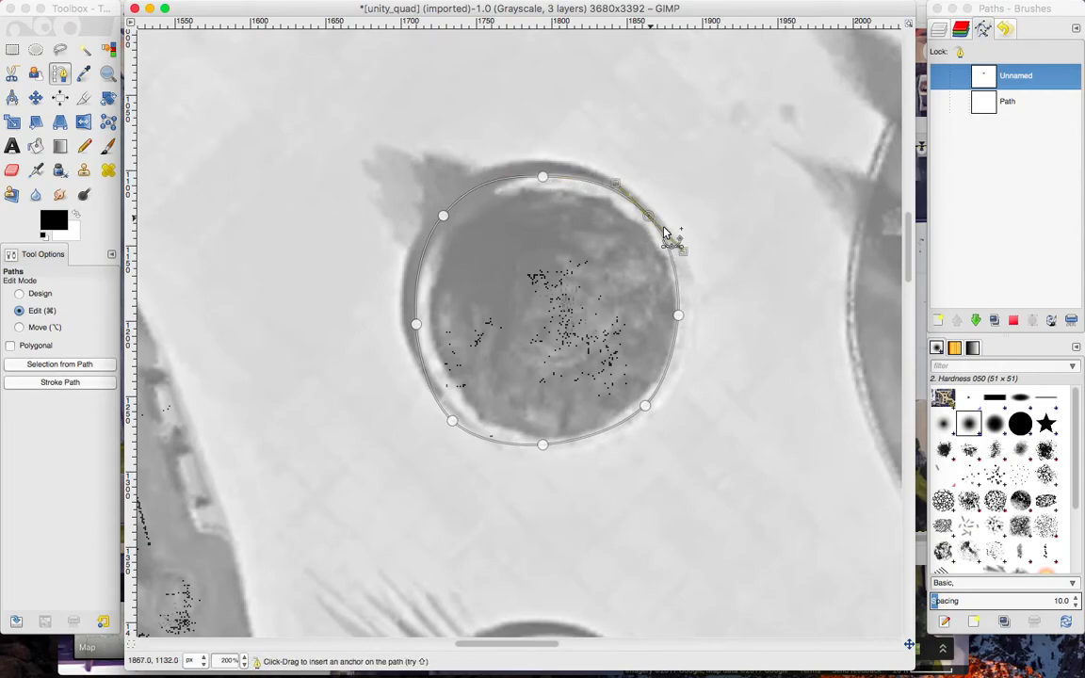
pyautogui.moveTo(685, 257)
pyautogui.mouseDown()
pyautogui.moveTo(654, 223)
pyautogui.moveTo(681, 250)
pyautogui.mouseUp()
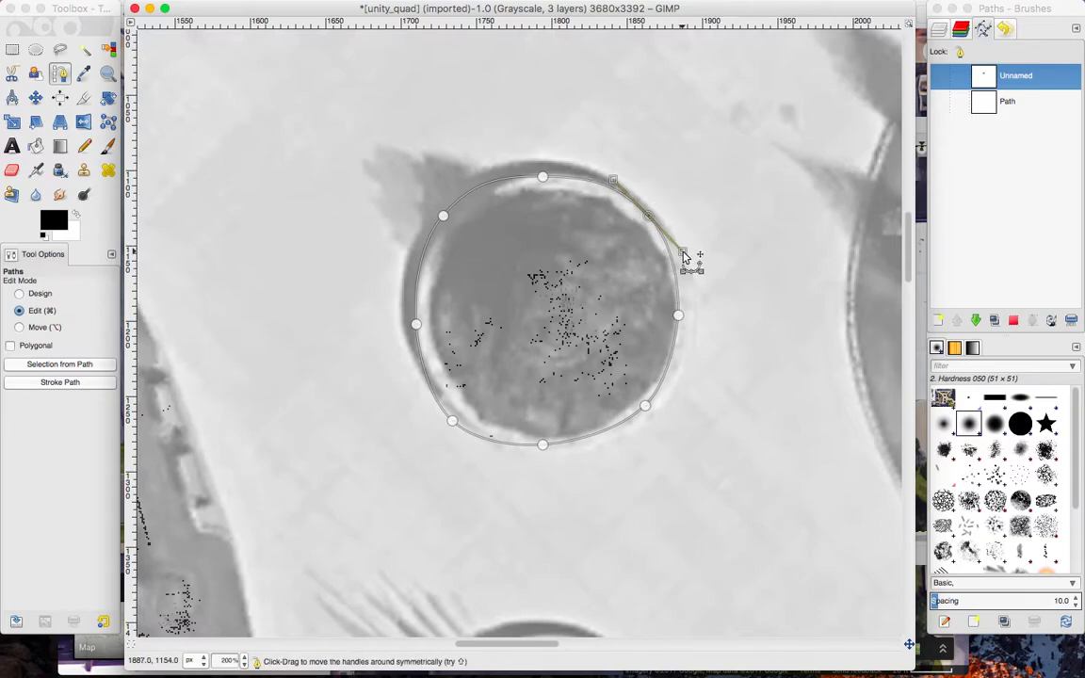
pyautogui.click(644, 406)
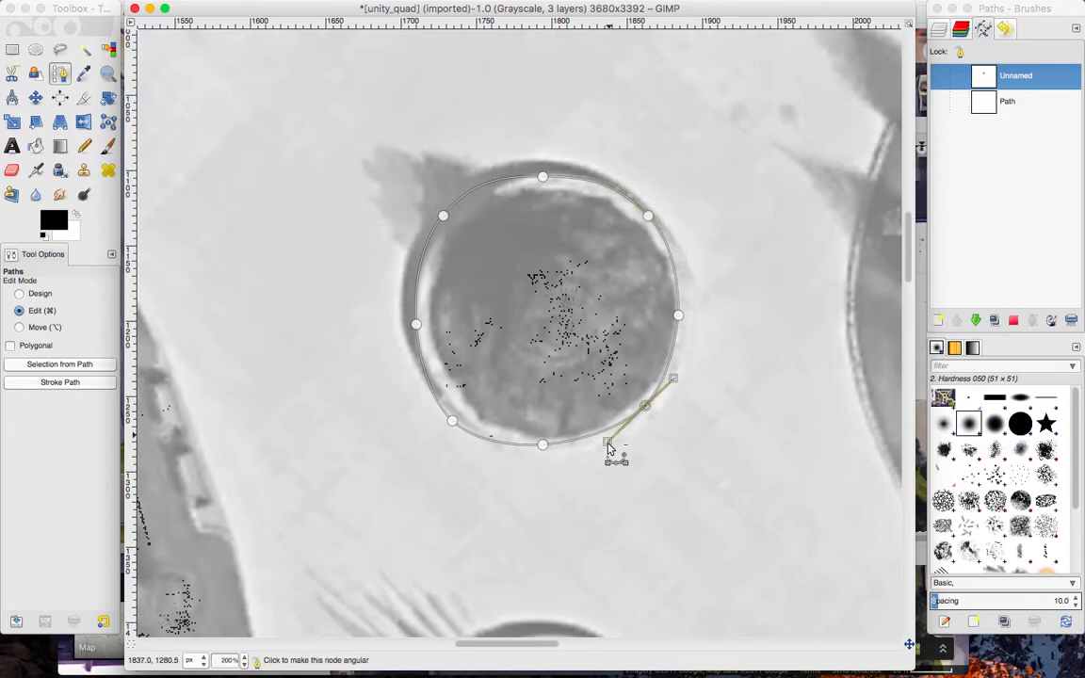
pyautogui.moveTo(647, 408); pyautogui.dragTo(616, 437)
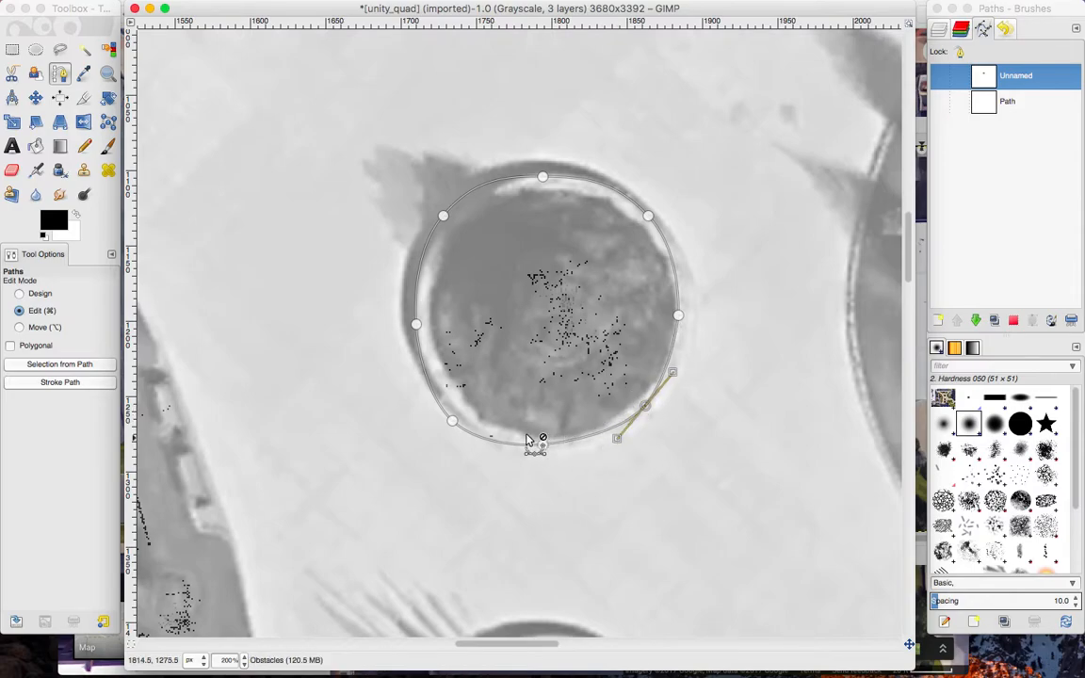
# Smooth the northern planter path at its bottom anchor and insert two extra anchors along its upper-left arc.
pyautogui.click(452, 423)
pyautogui.click(453, 419)
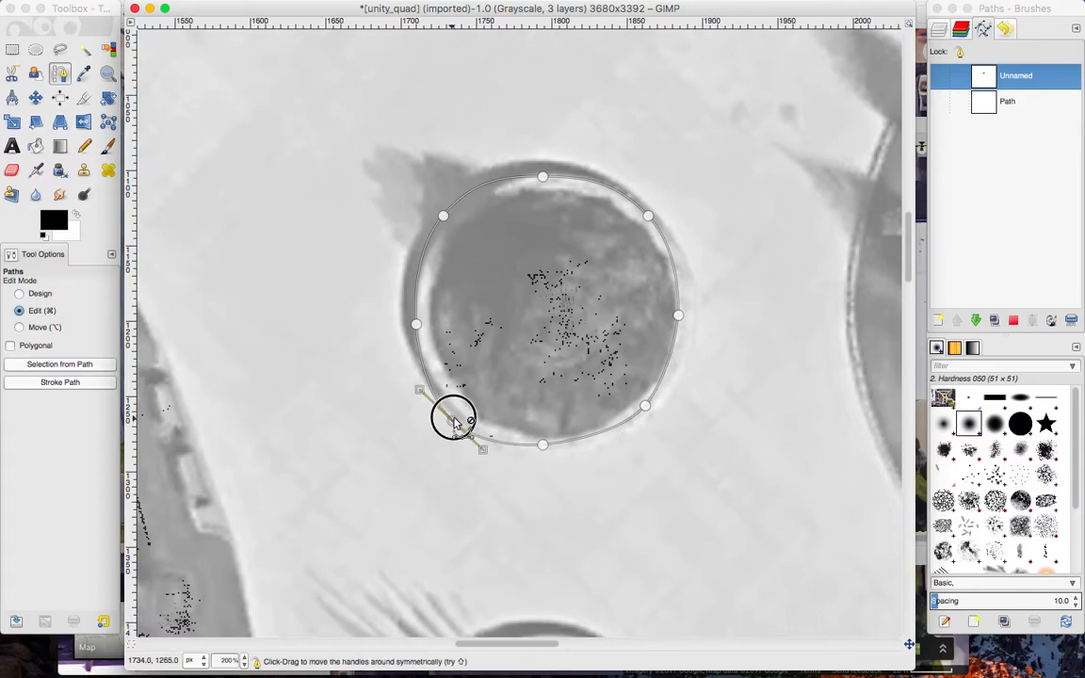
pyautogui.click(453, 418)
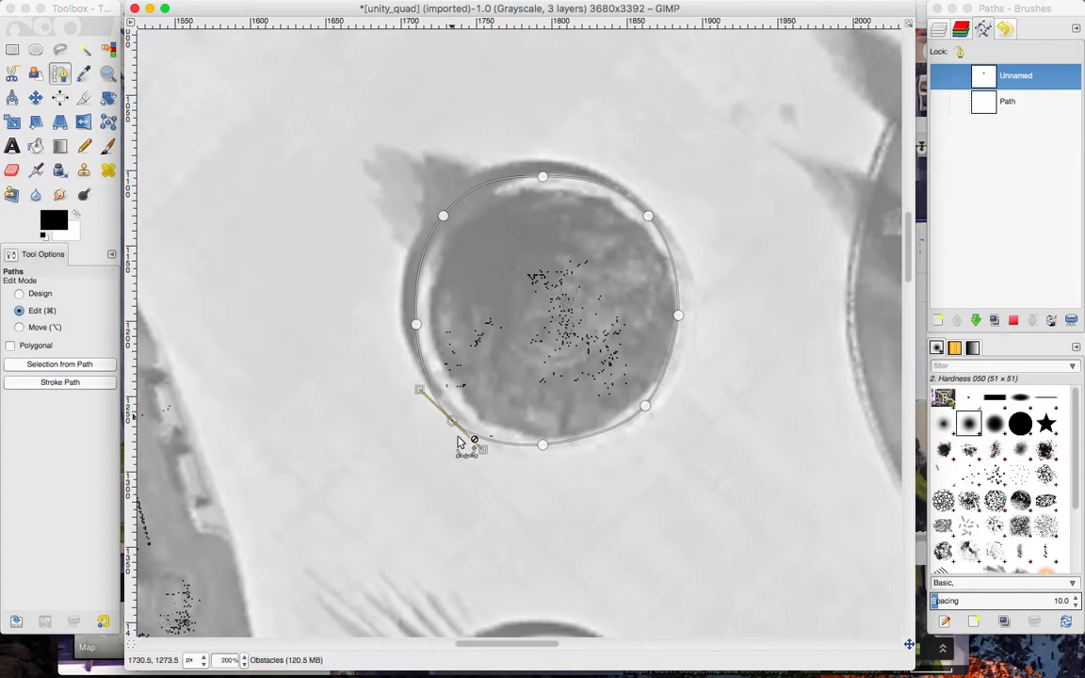
pyautogui.click(542, 445)
pyautogui.moveTo(542, 447)
pyautogui.mouseDown()
pyautogui.moveTo(592, 445)
pyautogui.moveTo(562, 445)
pyautogui.mouseUp()
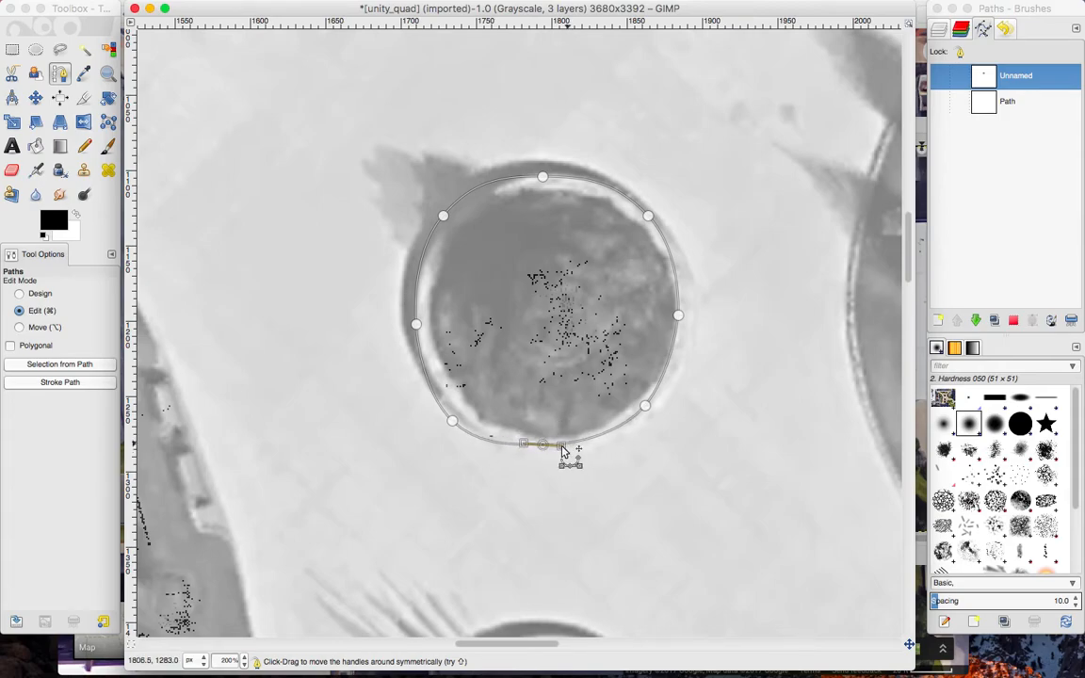
pyautogui.click(421, 267)
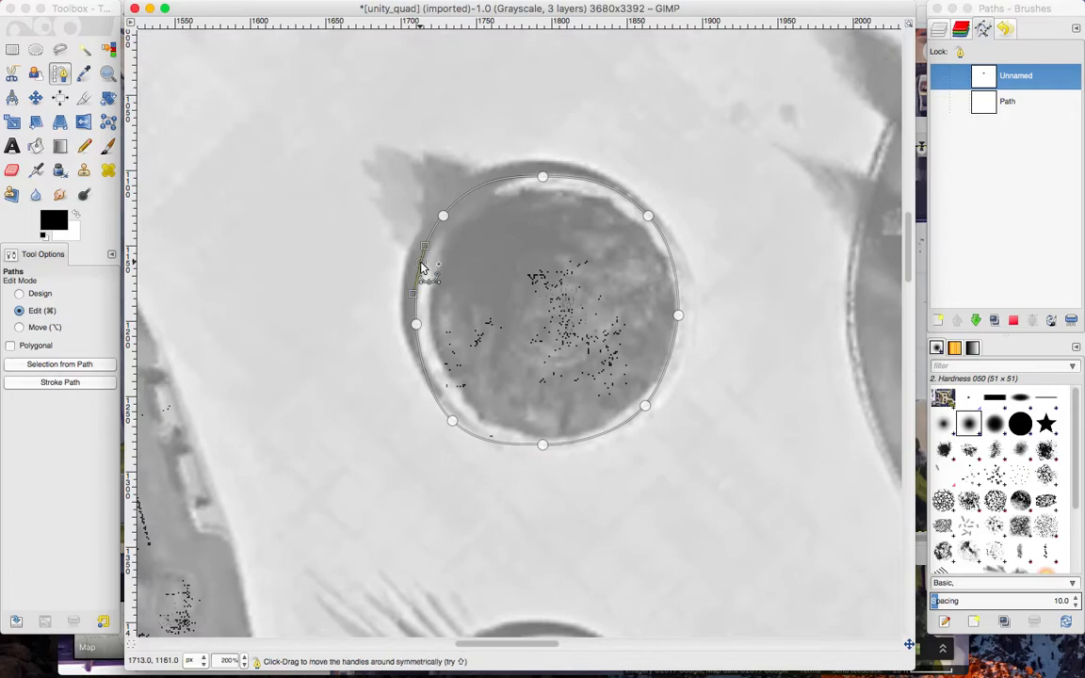
pyautogui.click(487, 185)
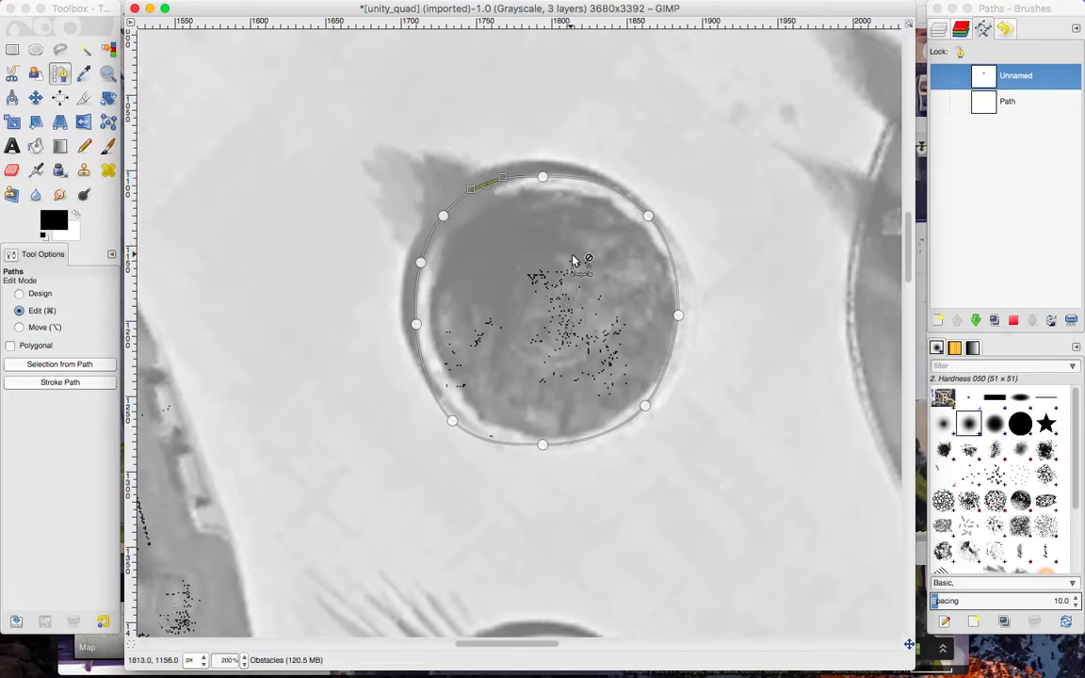
# Draw a closed four-anchor diamond around the outer rim of the middle round planter in the same path.
pyautogui.scroll(-3, 679, 332)
pyautogui.scroll(-5, 680, 332)
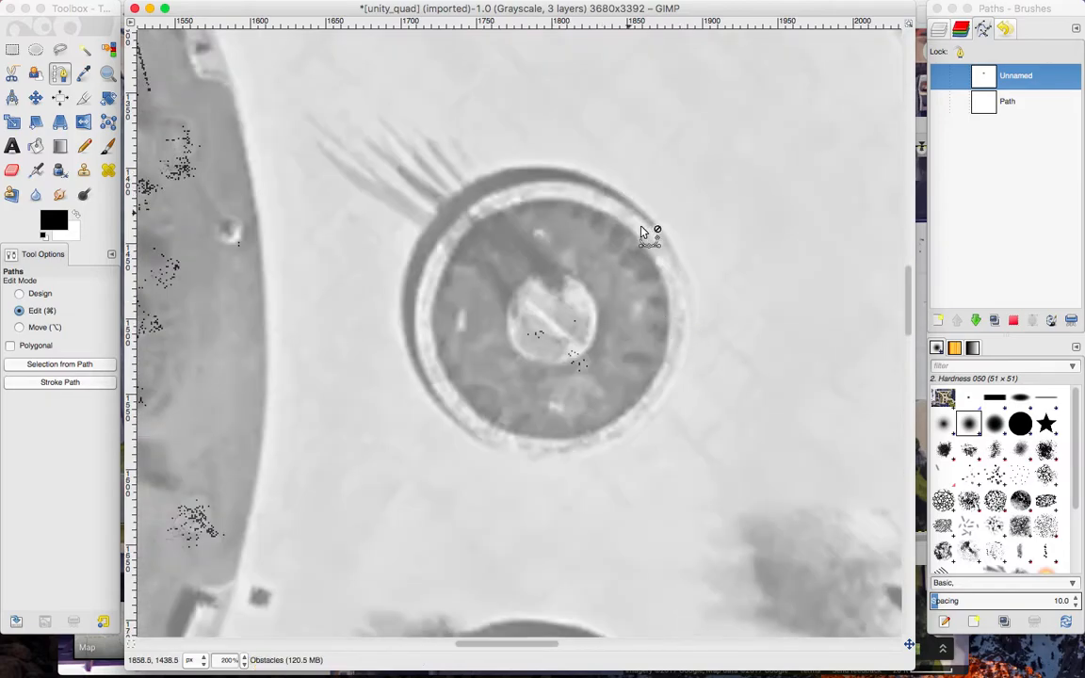
pyautogui.click(35, 294)
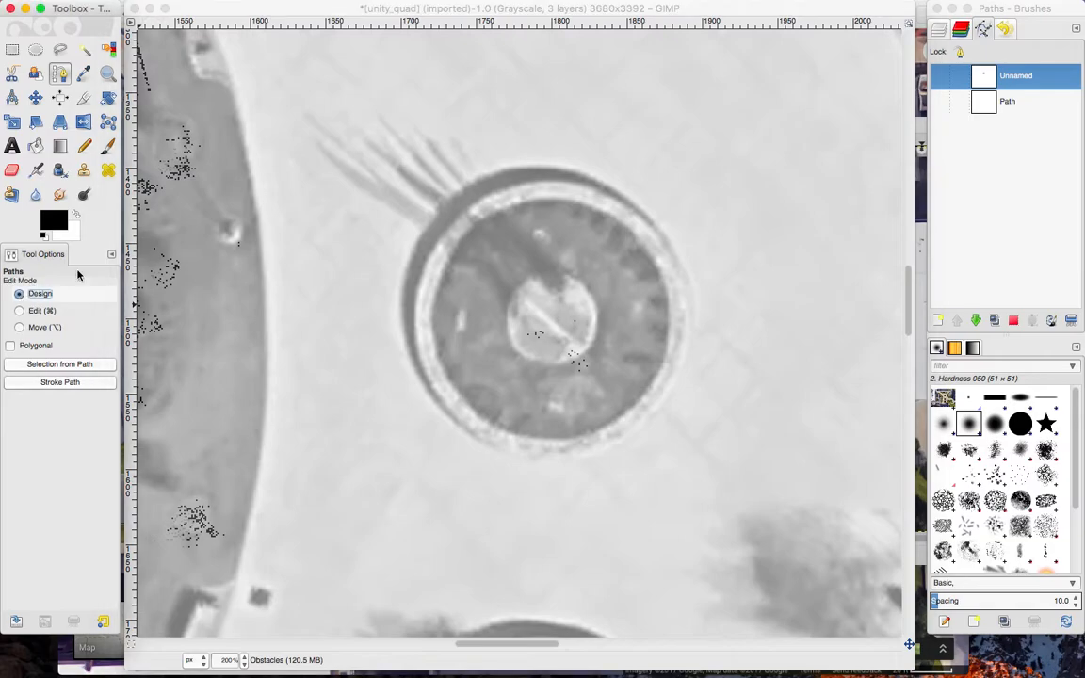
pyautogui.click(557, 183)
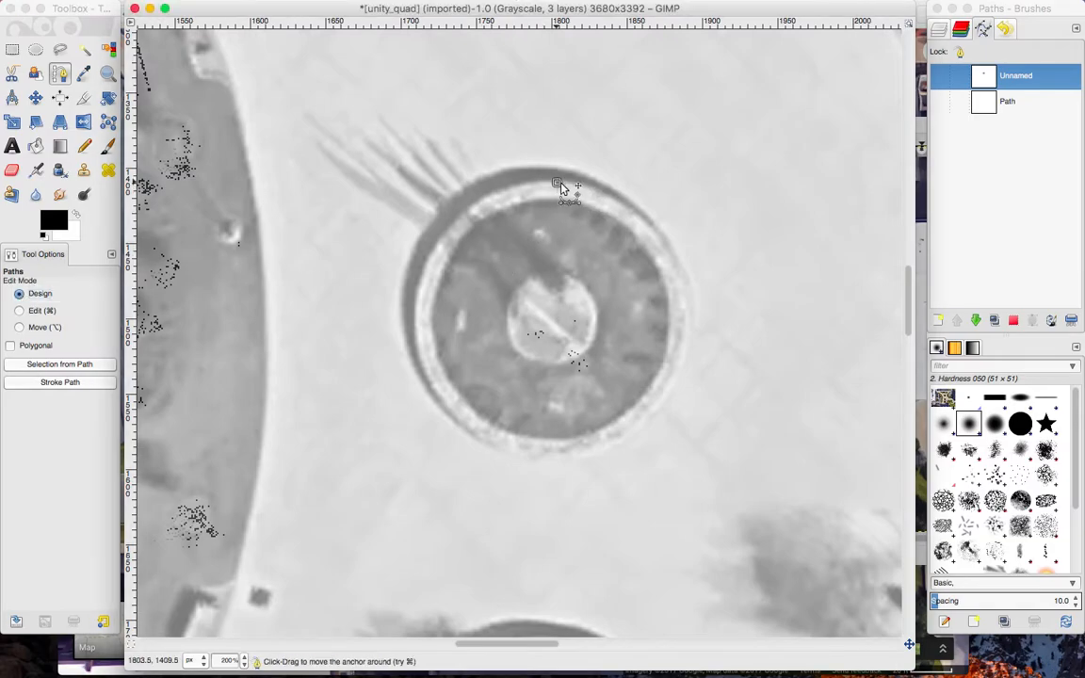
pyautogui.click(691, 320)
pyautogui.click(551, 460)
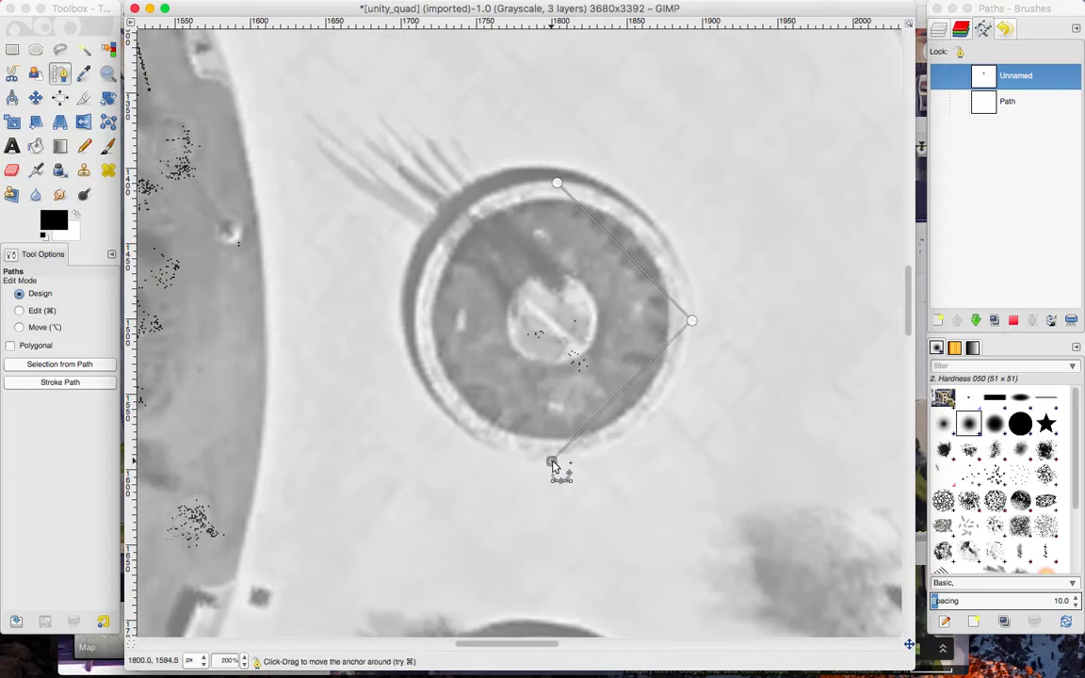
pyautogui.click(412, 321)
pyautogui.keyDown('ctrl'); pyautogui.click(557, 185); pyautogui.keyUp('ctrl')
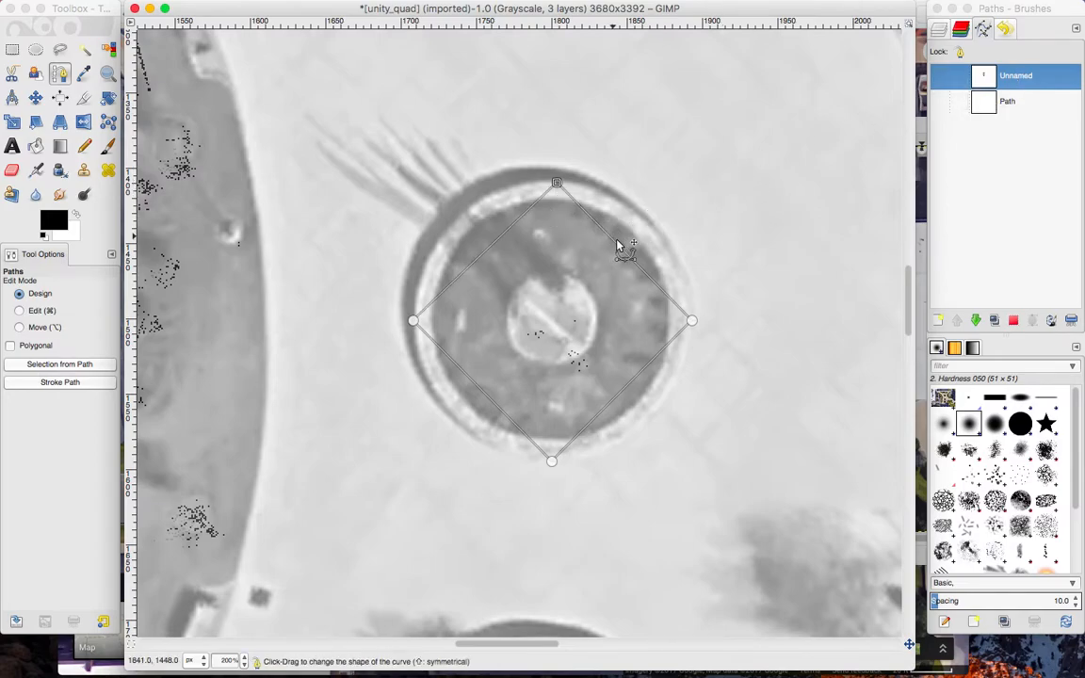
# Extend symmetric handles from the middle planter path's right and top anchors to curve the outline along the rim.
pyautogui.click(57, 313)
pyautogui.click(690, 318)
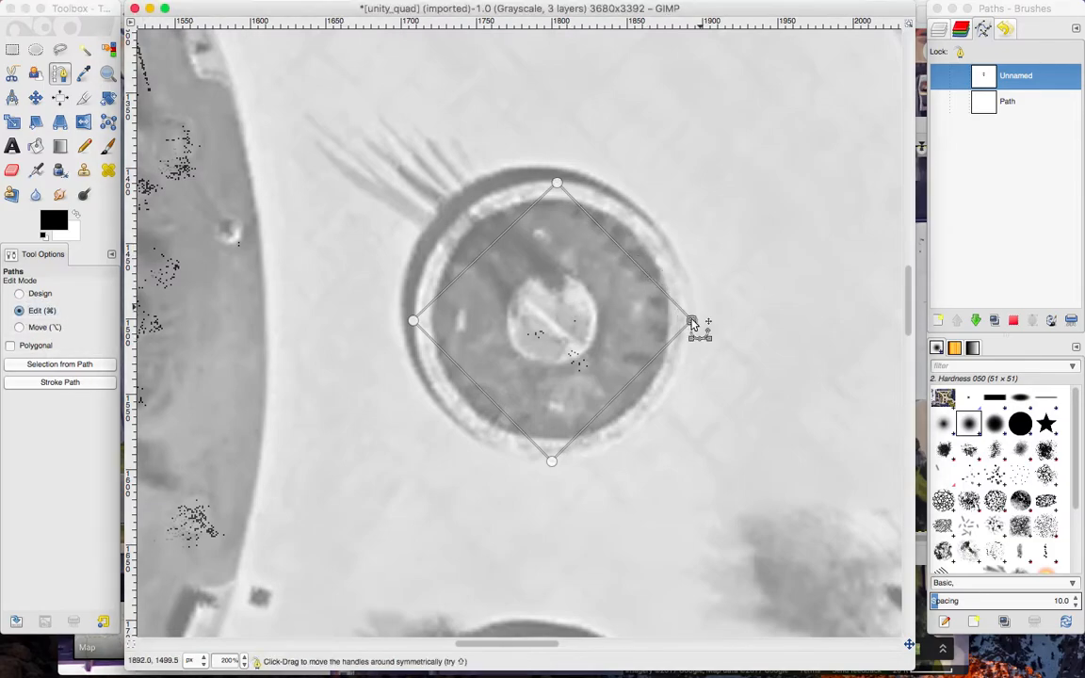
pyautogui.moveTo(690, 302); pyautogui.dragTo(695, 211)
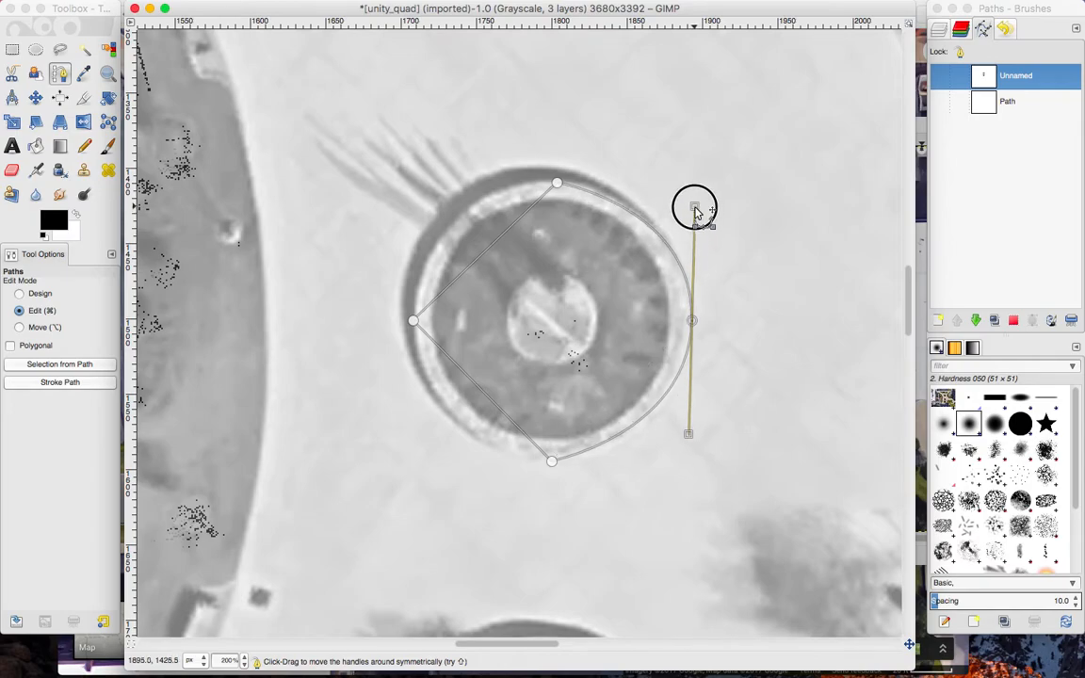
pyautogui.keyDown('shift'); pyautogui.keyDown('super'); pyautogui.click(556, 185); pyautogui.keyUp('super'); pyautogui.keyUp('shift')
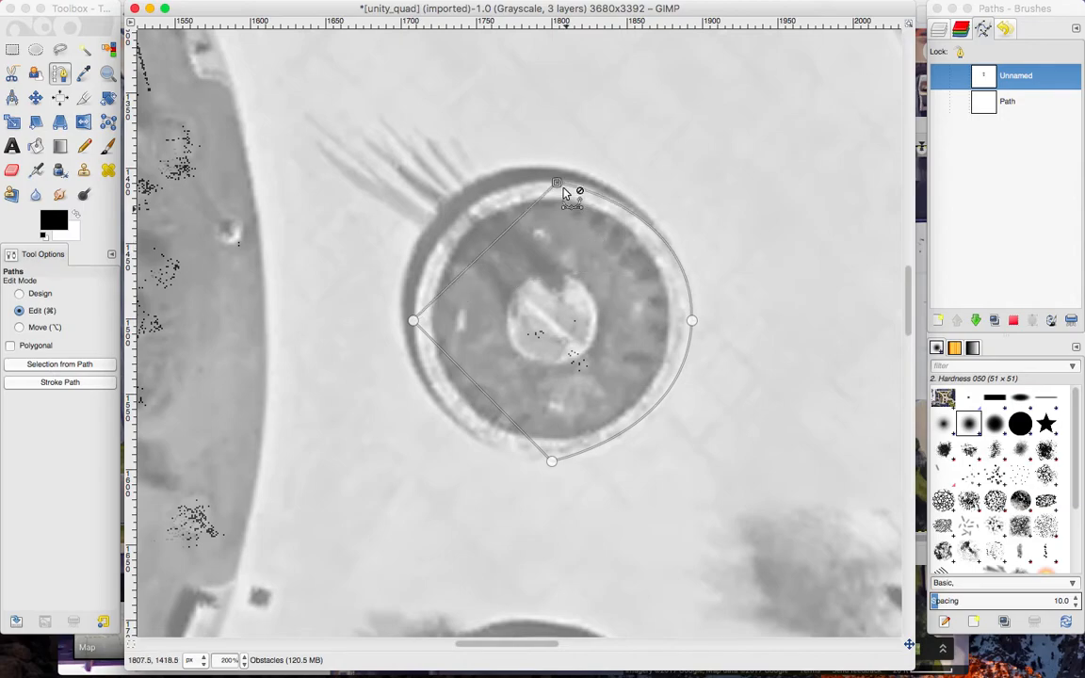
pyautogui.press('super+z')
pyautogui.moveTo(556, 185); pyautogui.dragTo(505, 187)
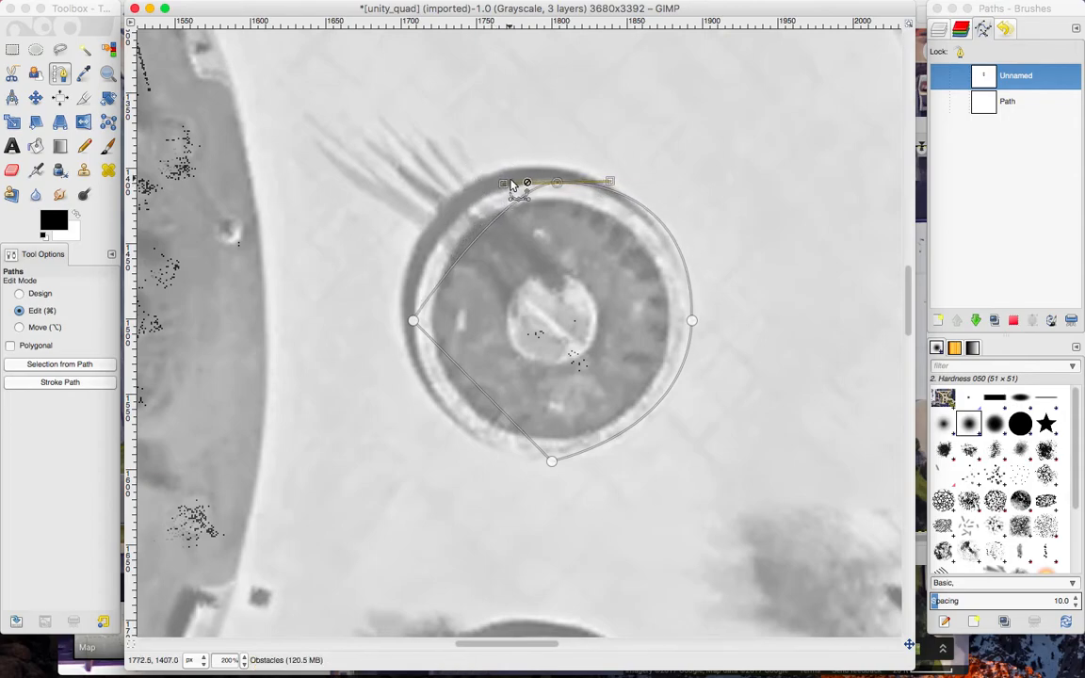
# Extend handles from the left and bottom anchors to round off the middle planter's outline.
pyautogui.click(413, 321)
pyautogui.moveTo(414, 325); pyautogui.dragTo(418, 216)
pyautogui.click(552, 462)
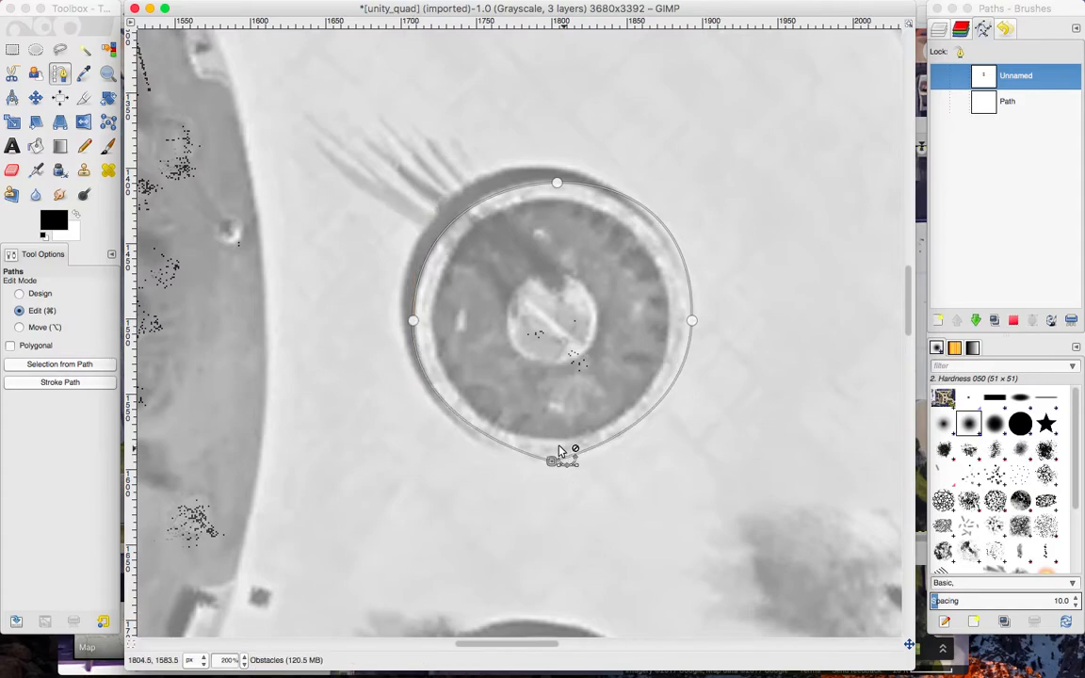
pyautogui.moveTo(551, 466); pyautogui.dragTo(590, 460)
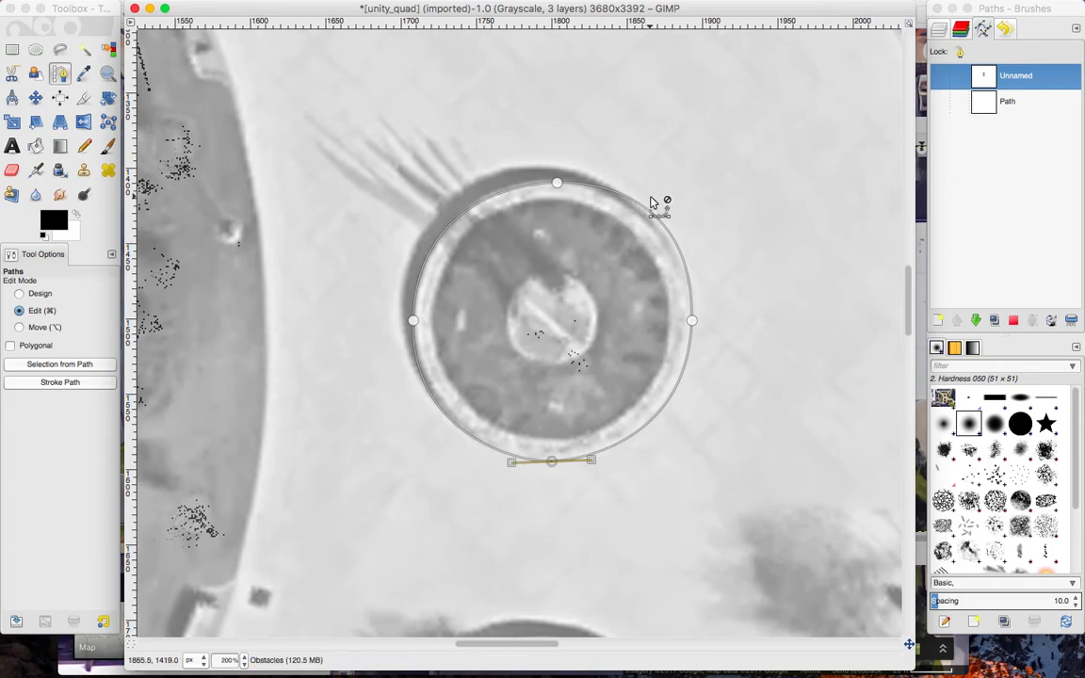
# Select the empty path named Path and try to merge the visible paths.
pyautogui.click(962, 204)
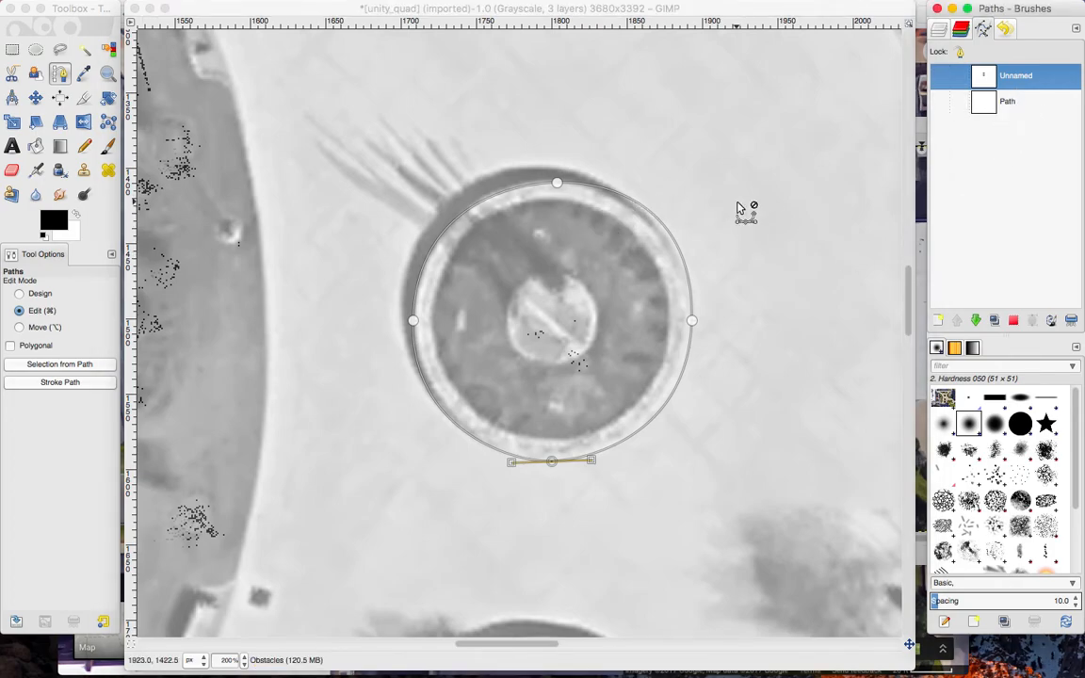
pyautogui.click(243, 662)
pyautogui.click(231, 578)
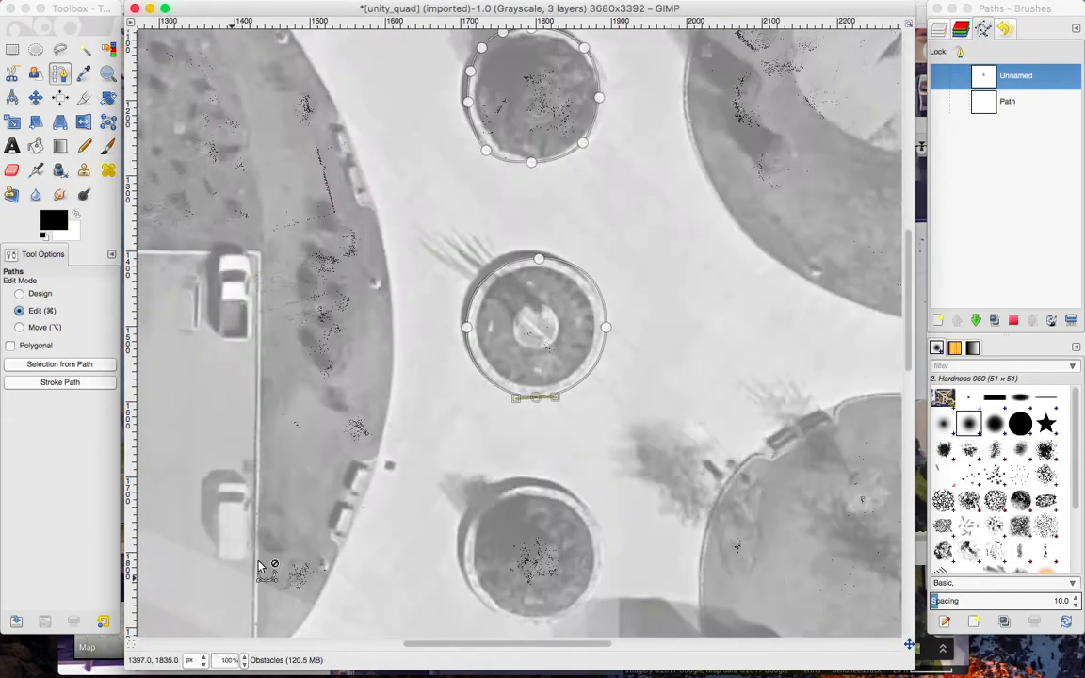
pyautogui.click(1027, 179)
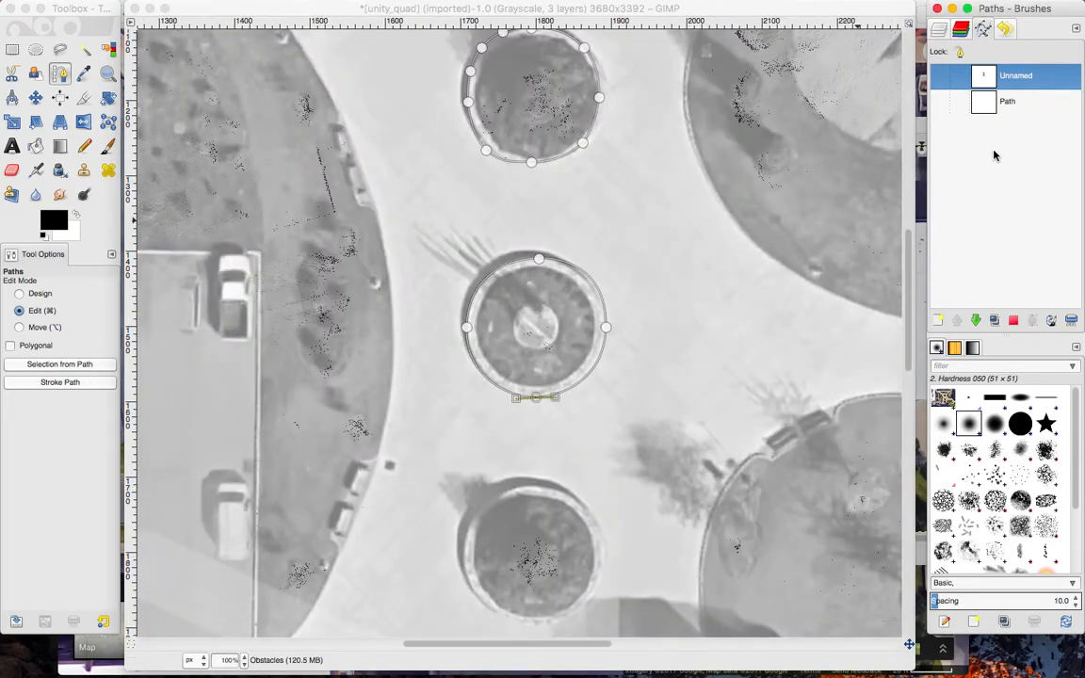
pyautogui.click(1018, 100)
pyautogui.rightClick(970, 241)
pyautogui.click(1008, 198)
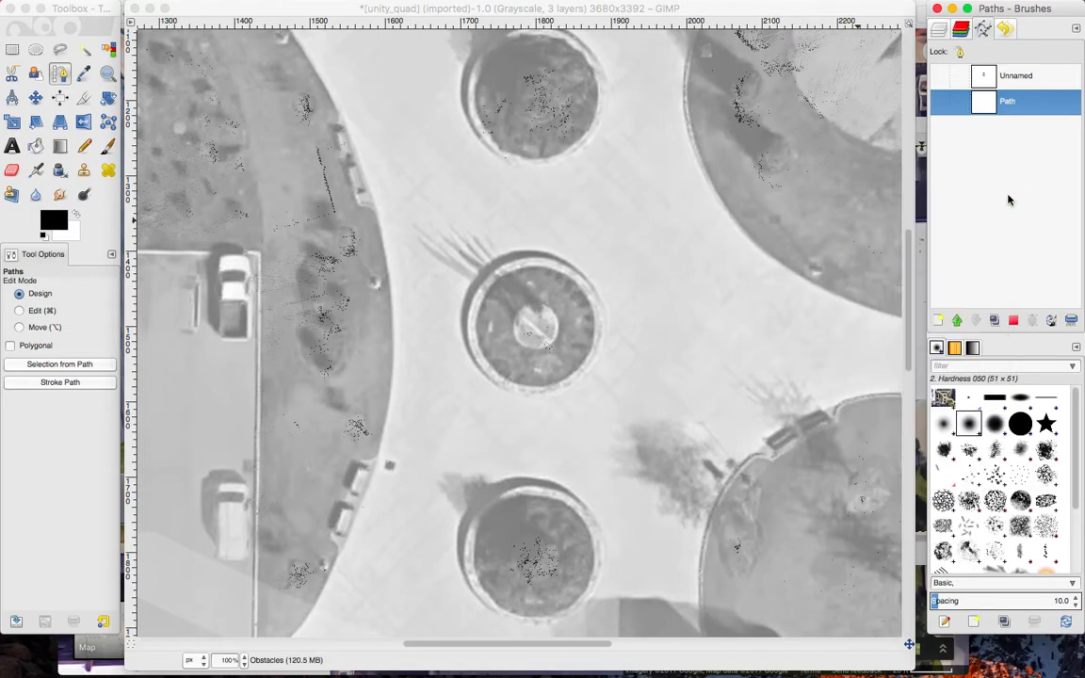
pyautogui.rightClick(1008, 200)
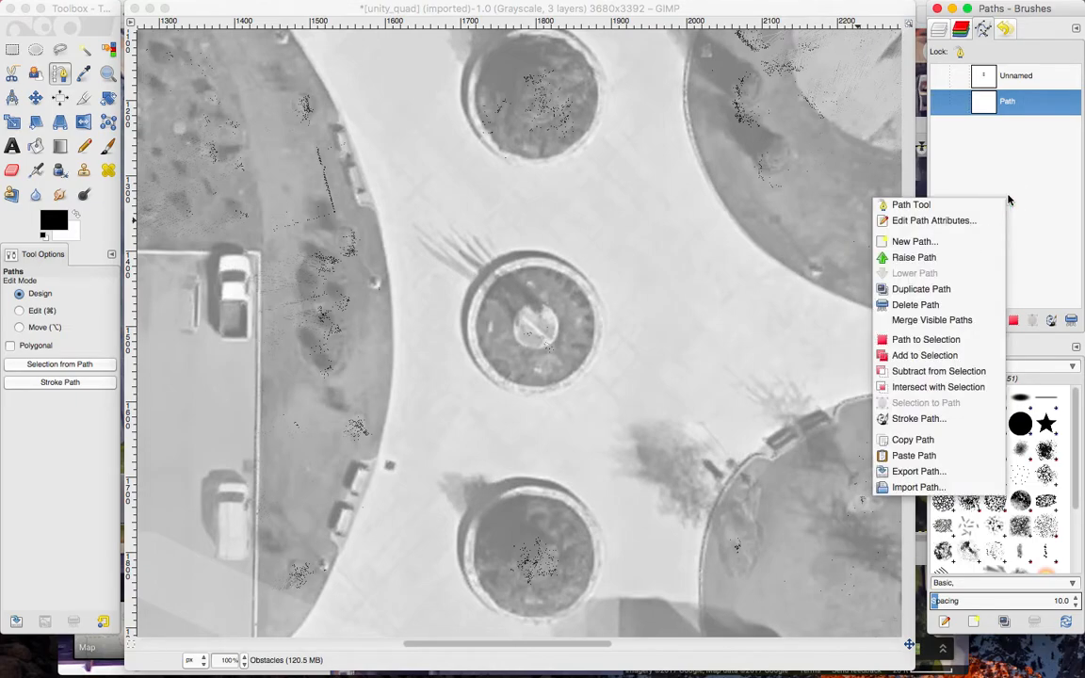
pyautogui.click(934, 321)
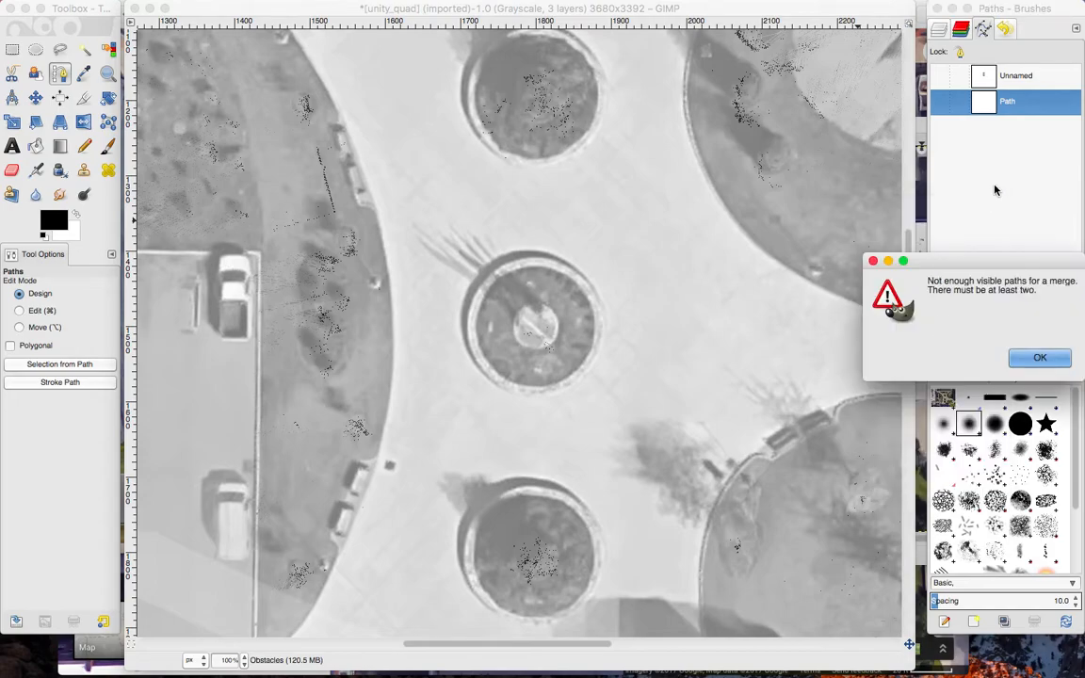
# Dismiss the merge warning, make both paths visible, and merge them into a single path named Path.
pyautogui.click(1035, 356)
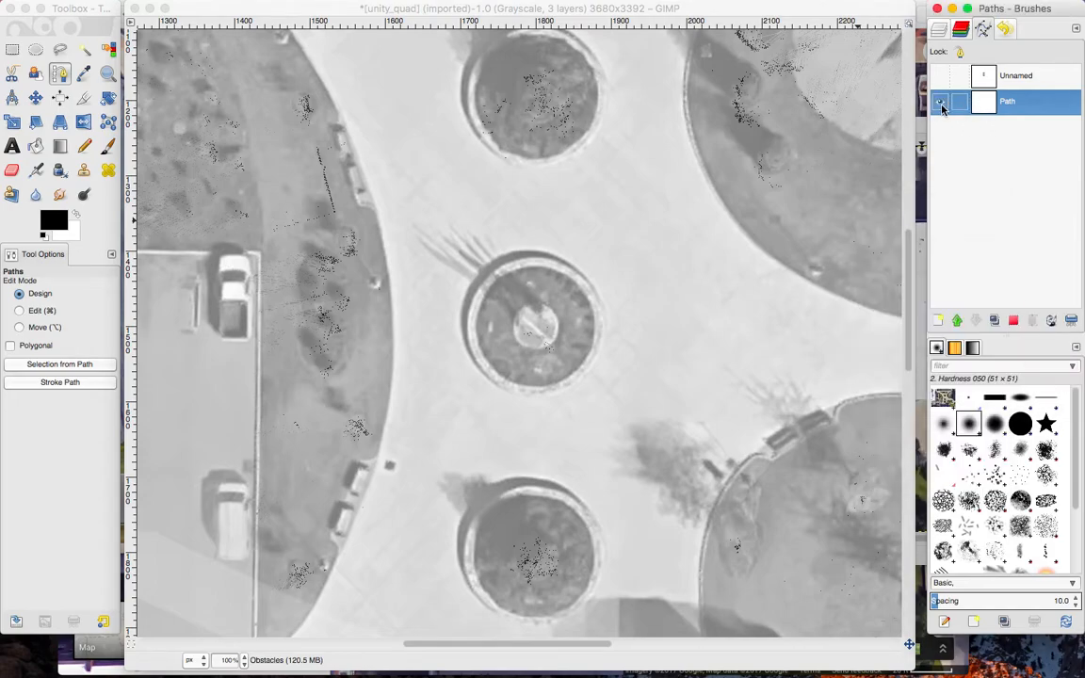
pyautogui.click(940, 78)
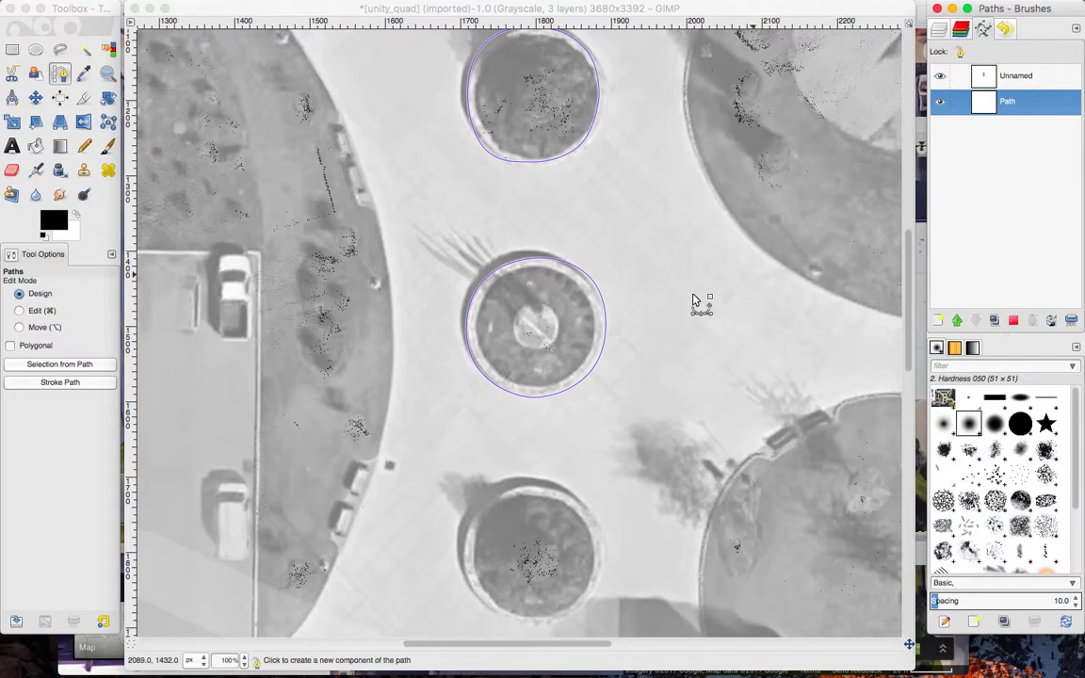
pyautogui.rightClick(993, 242)
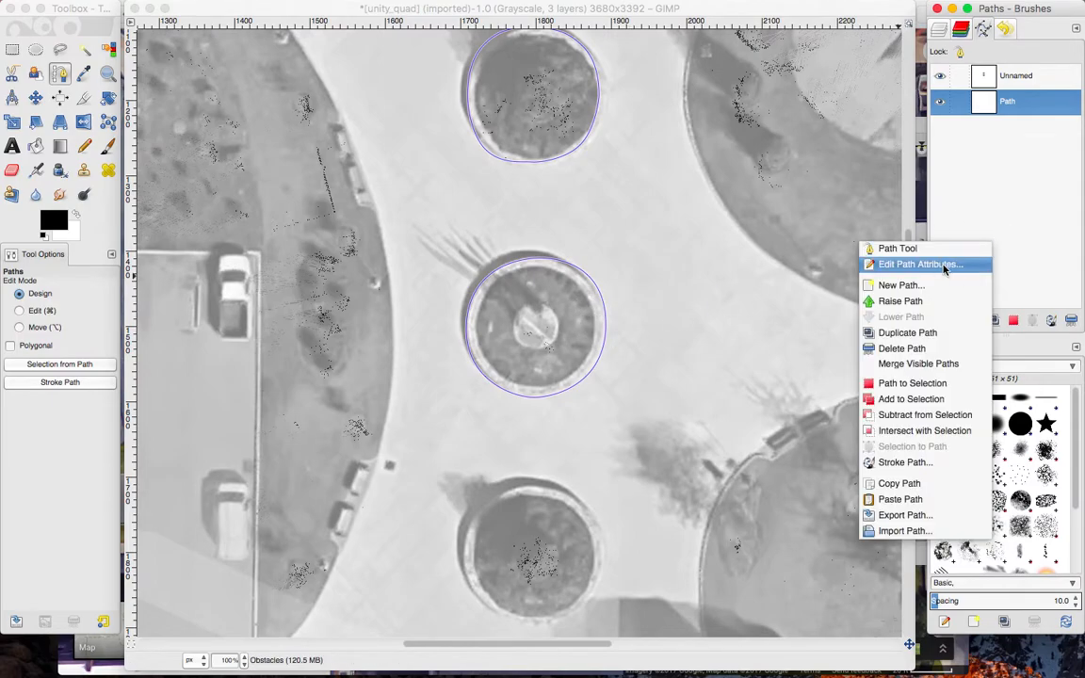
pyautogui.click(902, 369)
pyautogui.doubleClick(1026, 81)
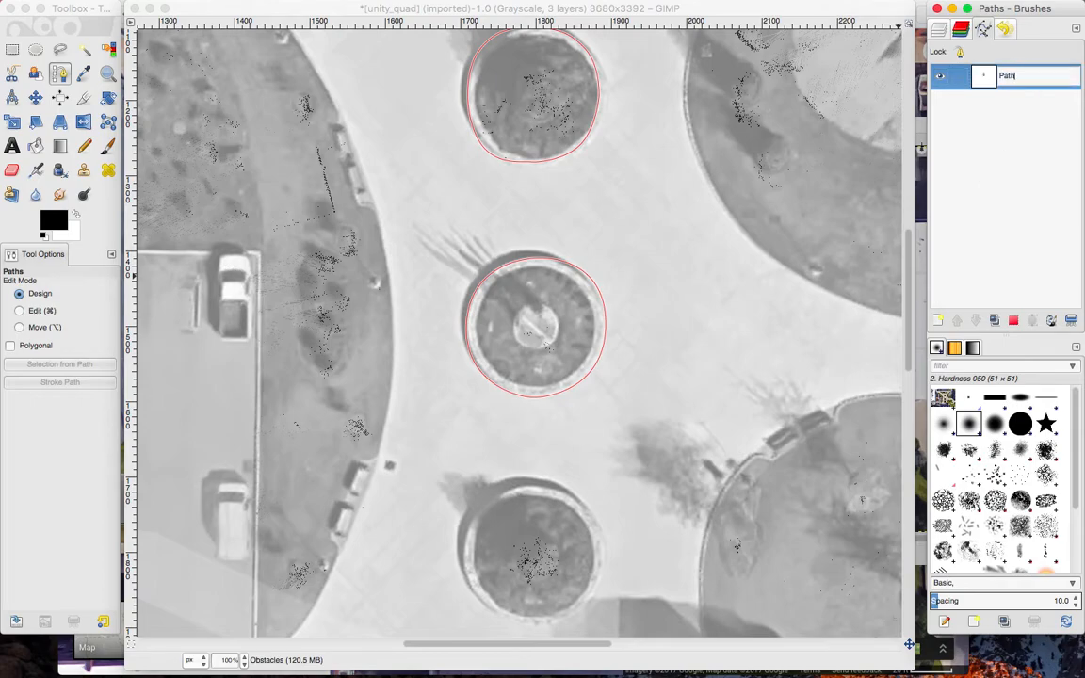
pyautogui.press('Return')
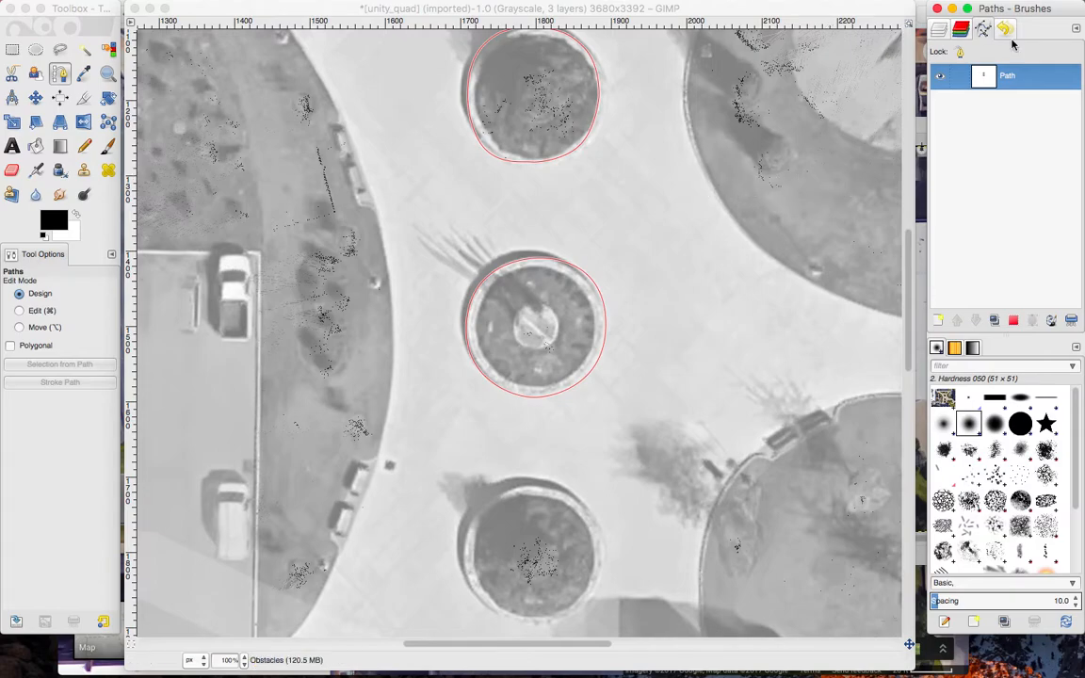
# Turn on Do Not Disturb in the macOS notification centre to stop message pop-ups.
pyautogui.click(940, 33)
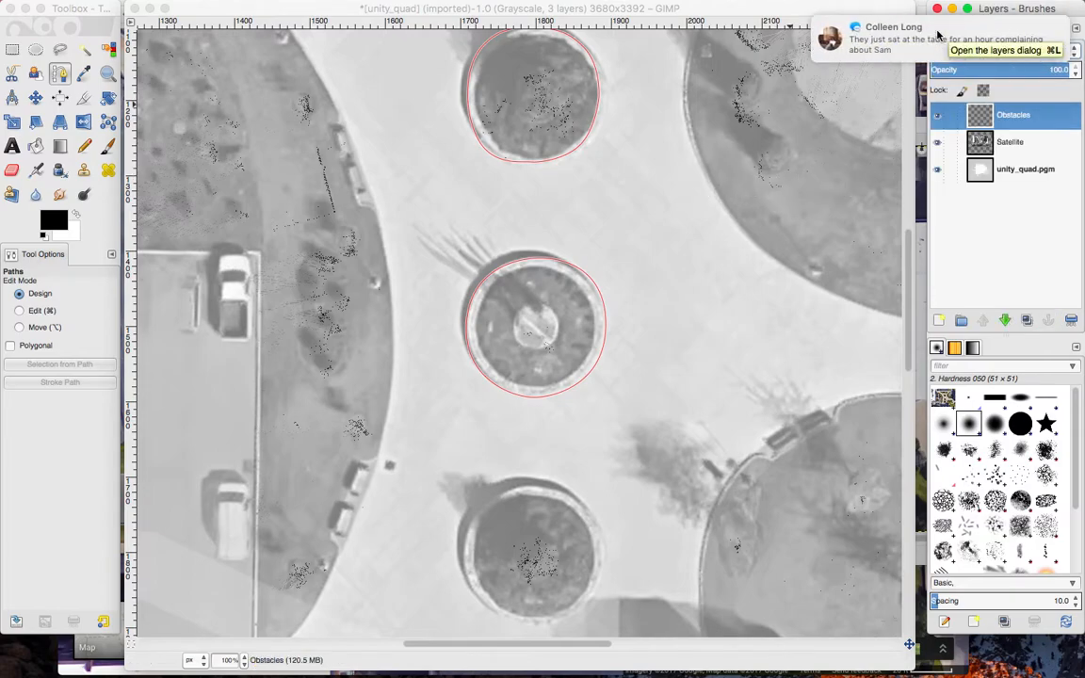
pyautogui.scroll(6, 892, 78)
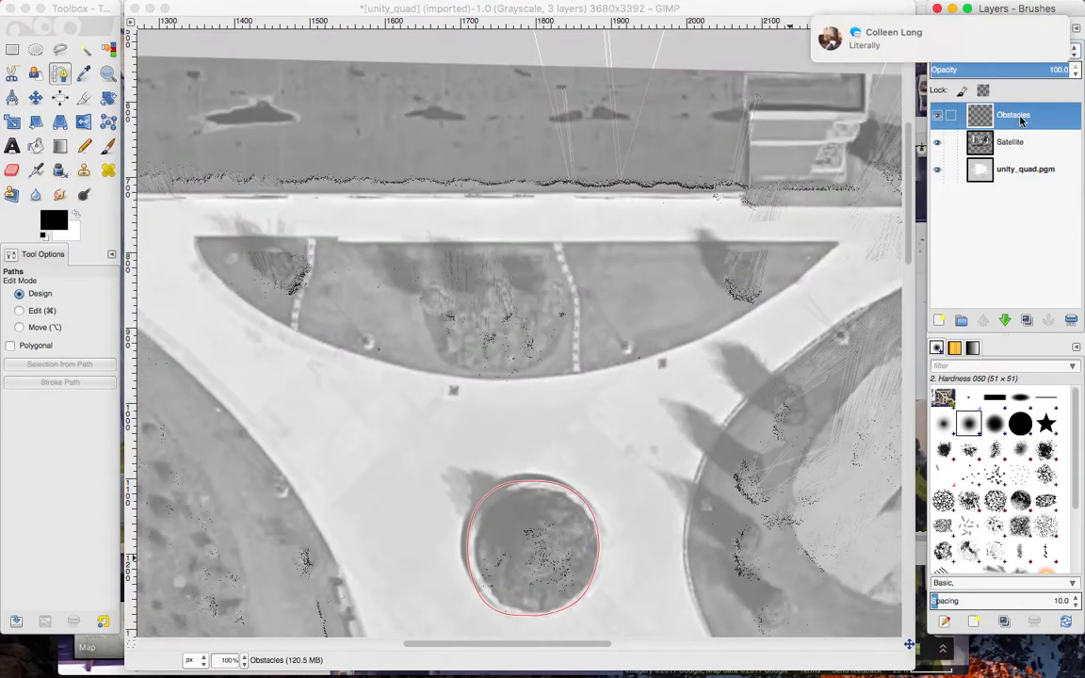
pyautogui.press('XF86AudioMute')
pyautogui.hscroll(-10, 876, 41)
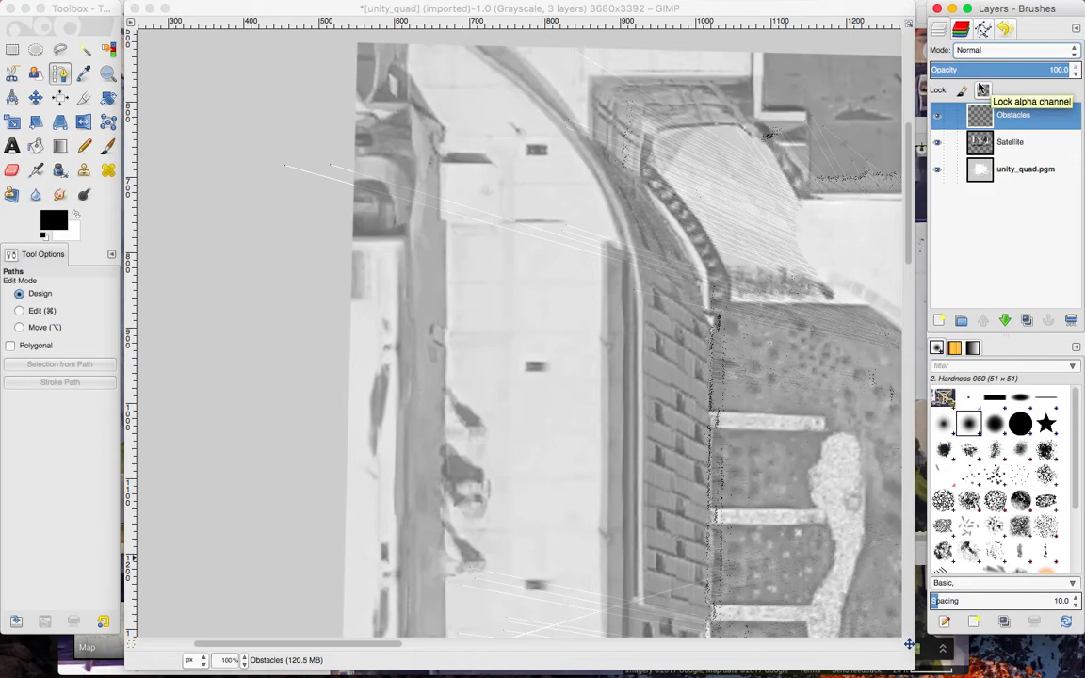
pyautogui.hscroll(5, 979, 88)
pyautogui.scroll(3, 981, 88)
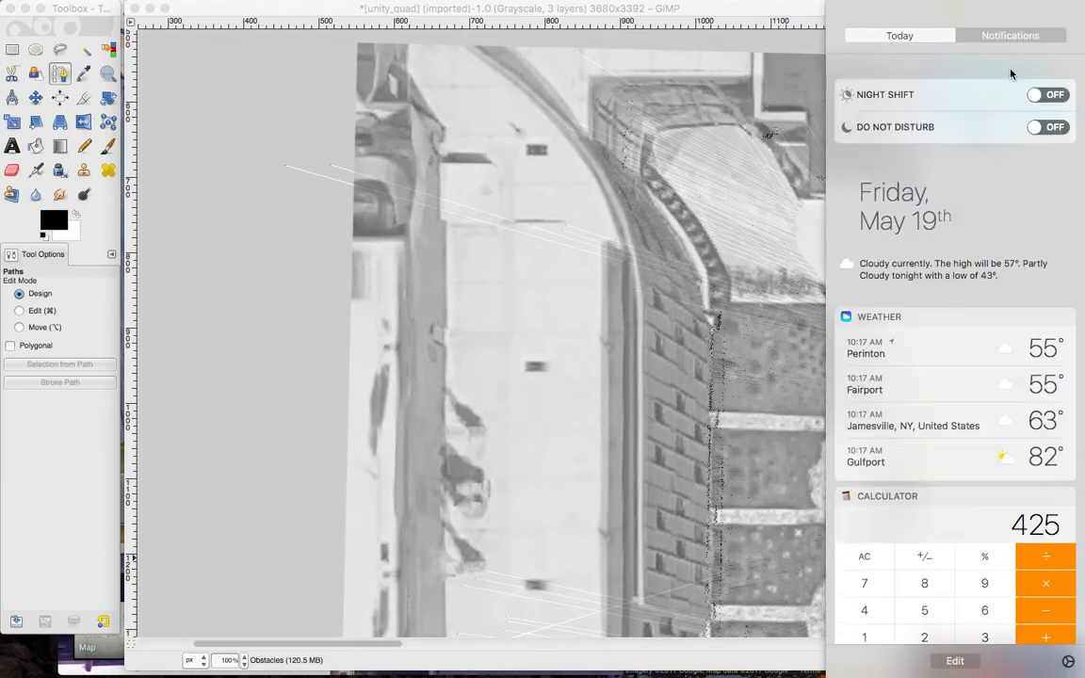
pyautogui.click(1039, 111)
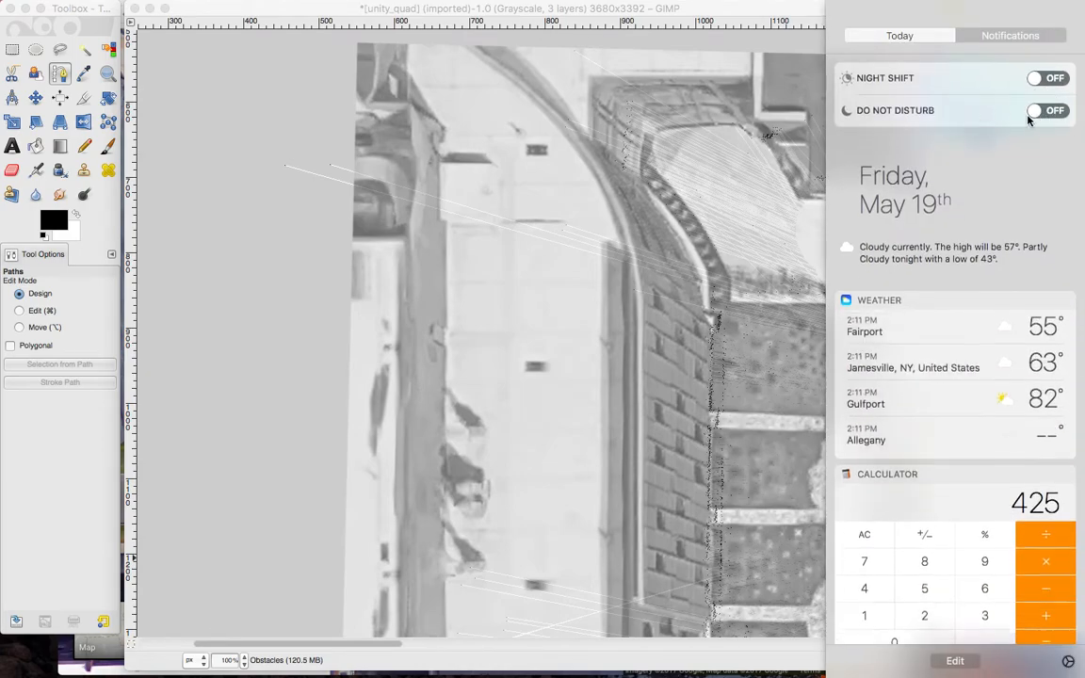
pyautogui.click(1031, 116)
pyautogui.hscroll(-5, 899, 205)
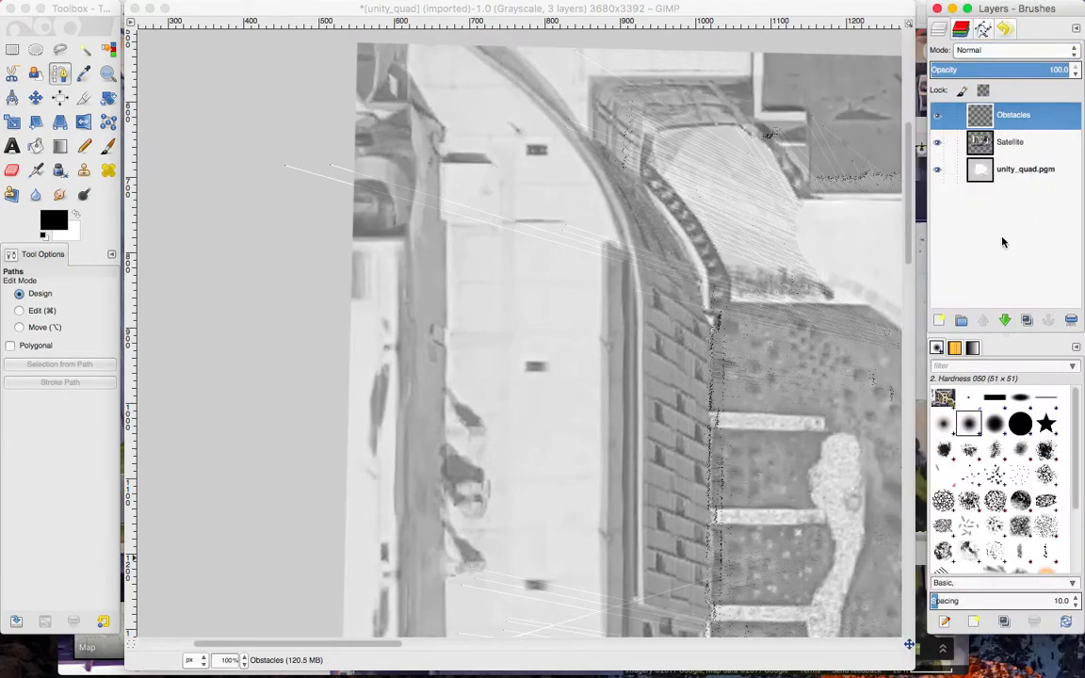
pyautogui.hscroll(15, 726, 322)
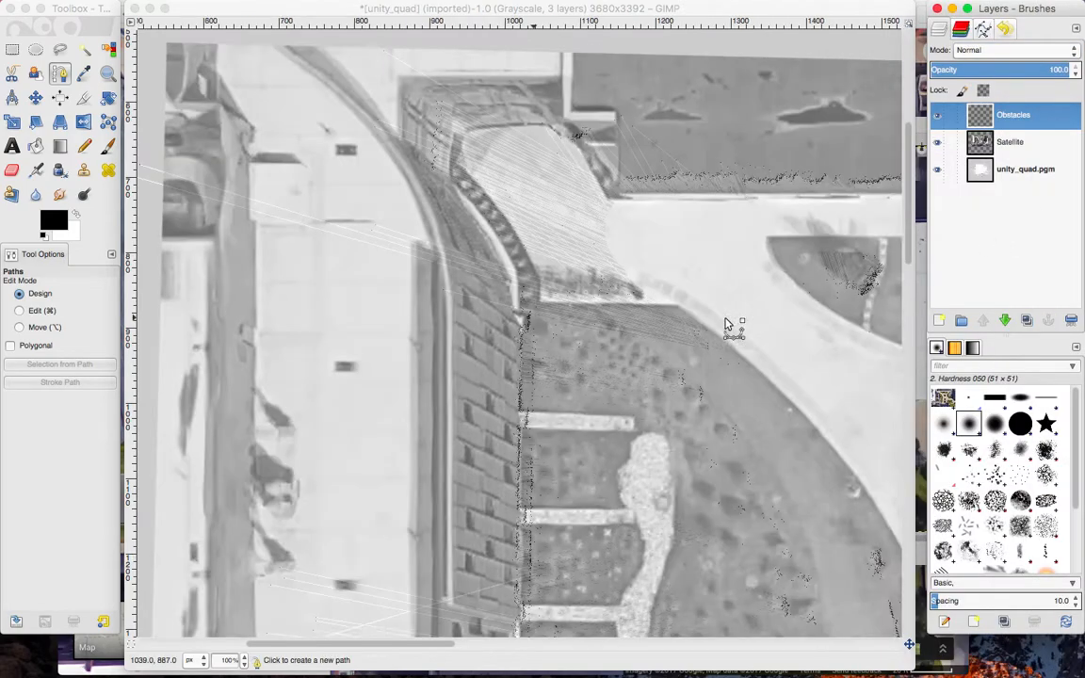
pyautogui.hscroll(-5, 726, 323)
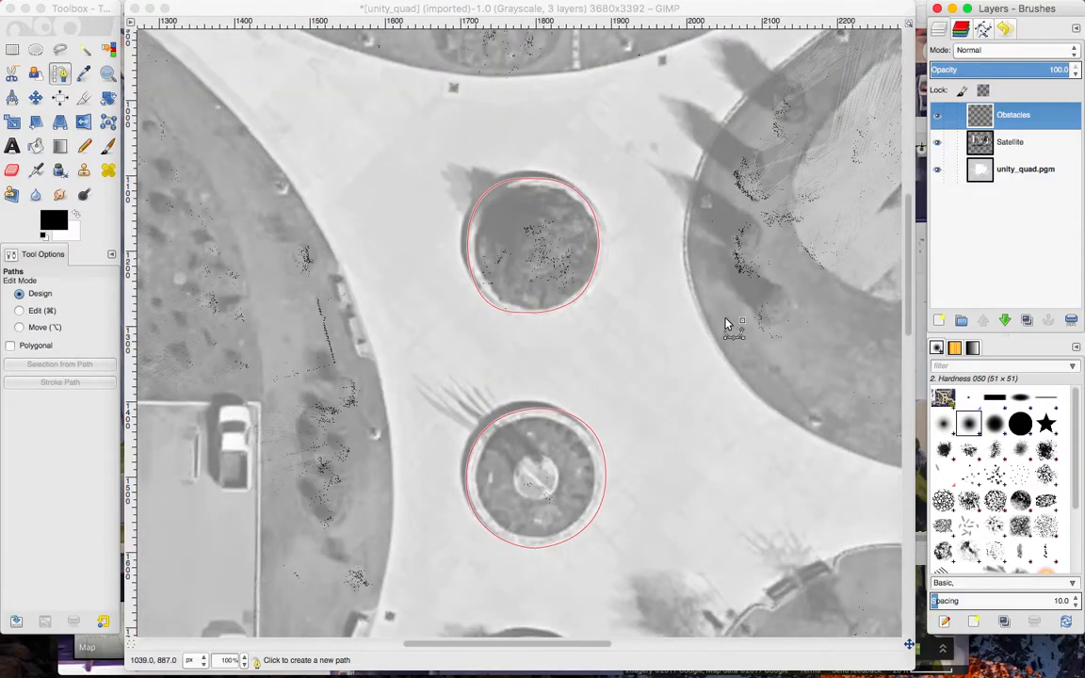
# Open the stroke settings for the merged planter path, disable antialiasing and set the line width to 2.5 px.
pyautogui.click(983, 29)
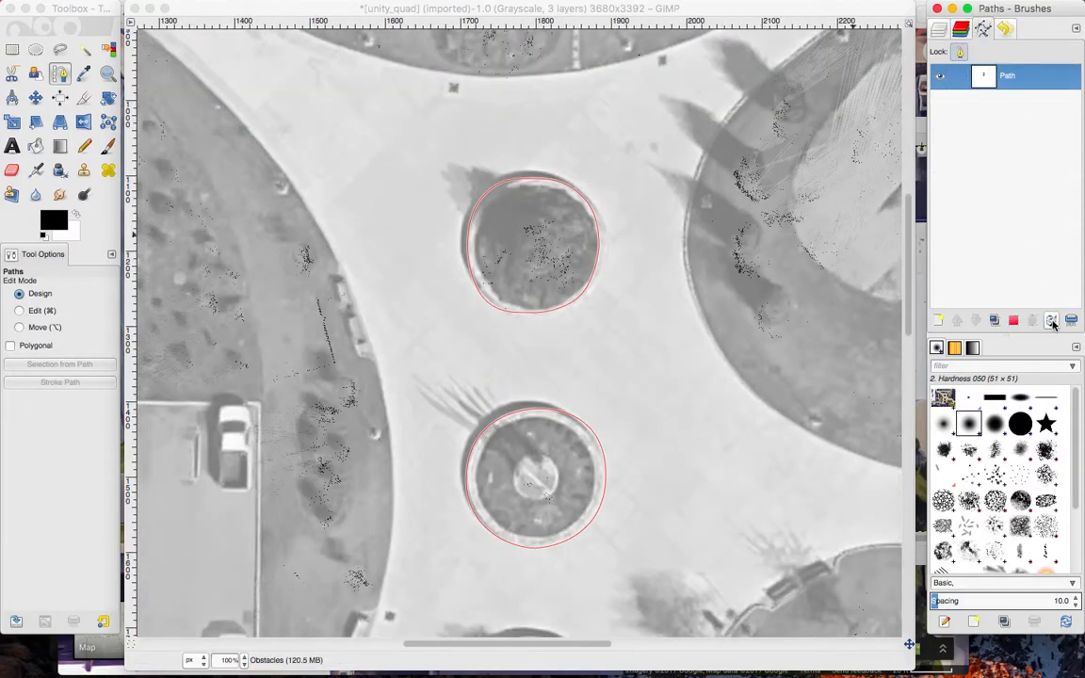
pyautogui.click(960, 29)
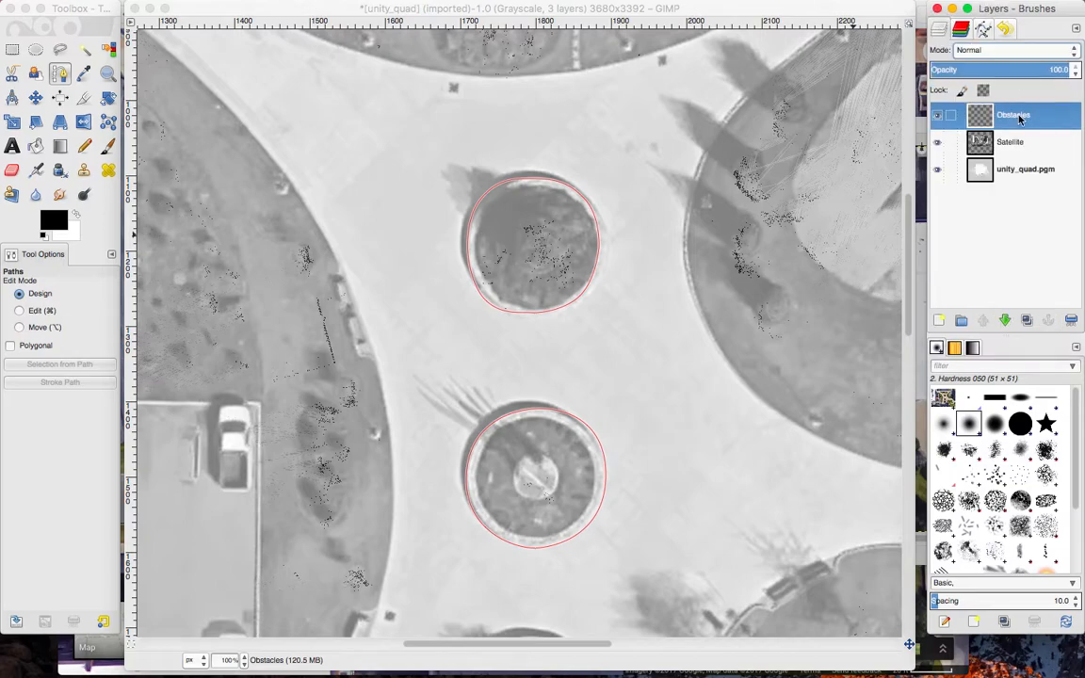
pyautogui.click(984, 30)
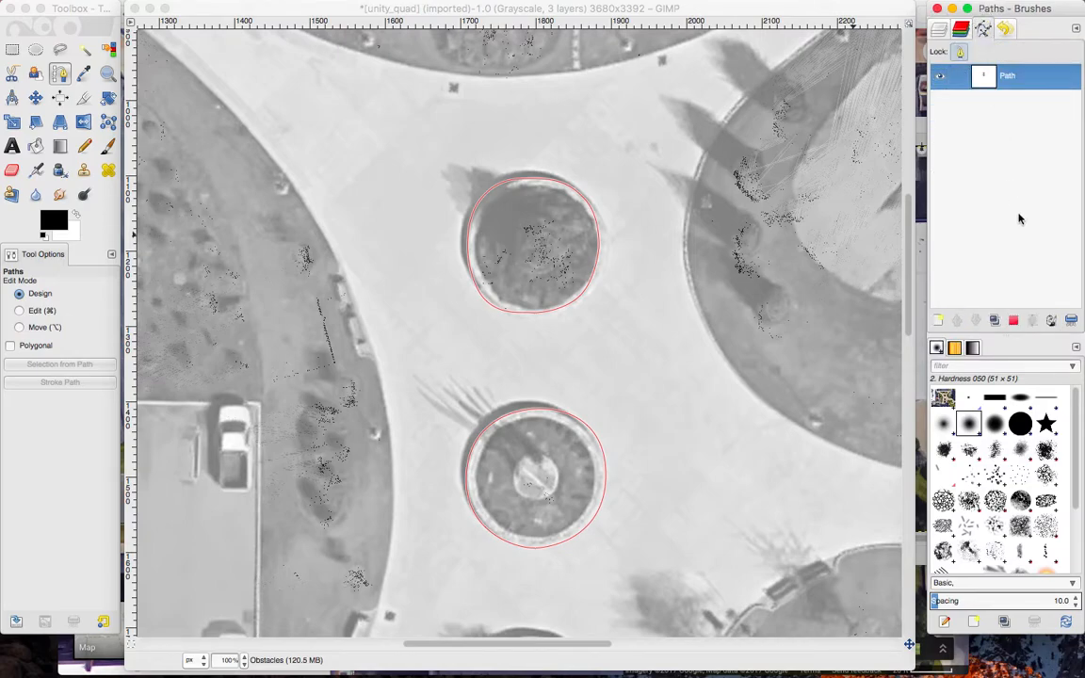
pyautogui.click(1052, 322)
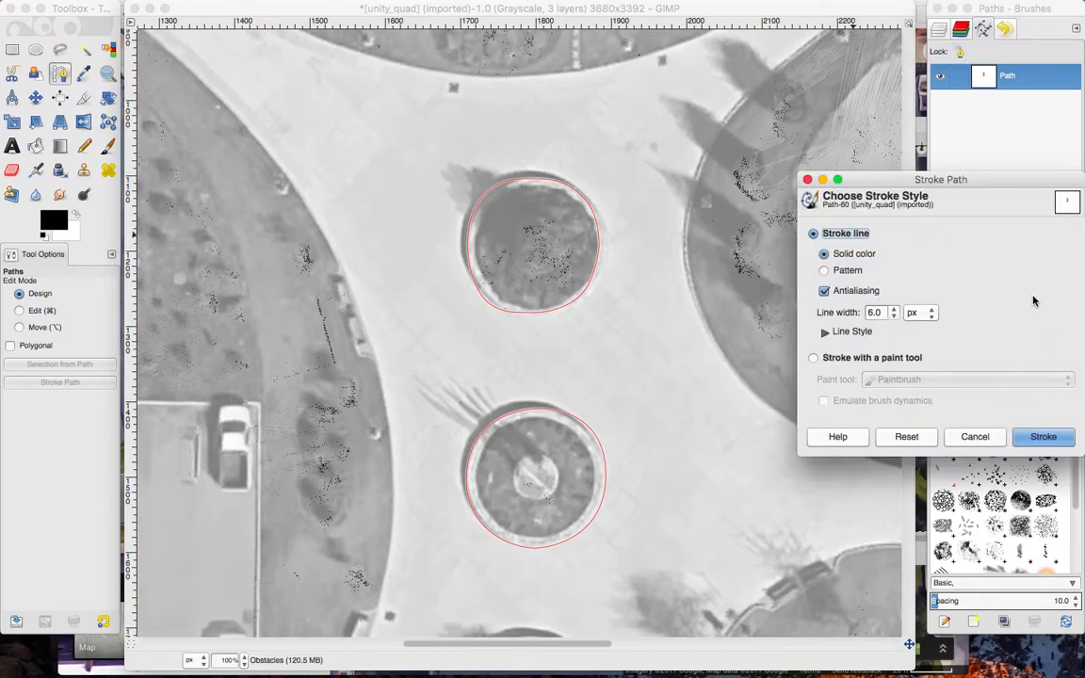
pyautogui.click(824, 291)
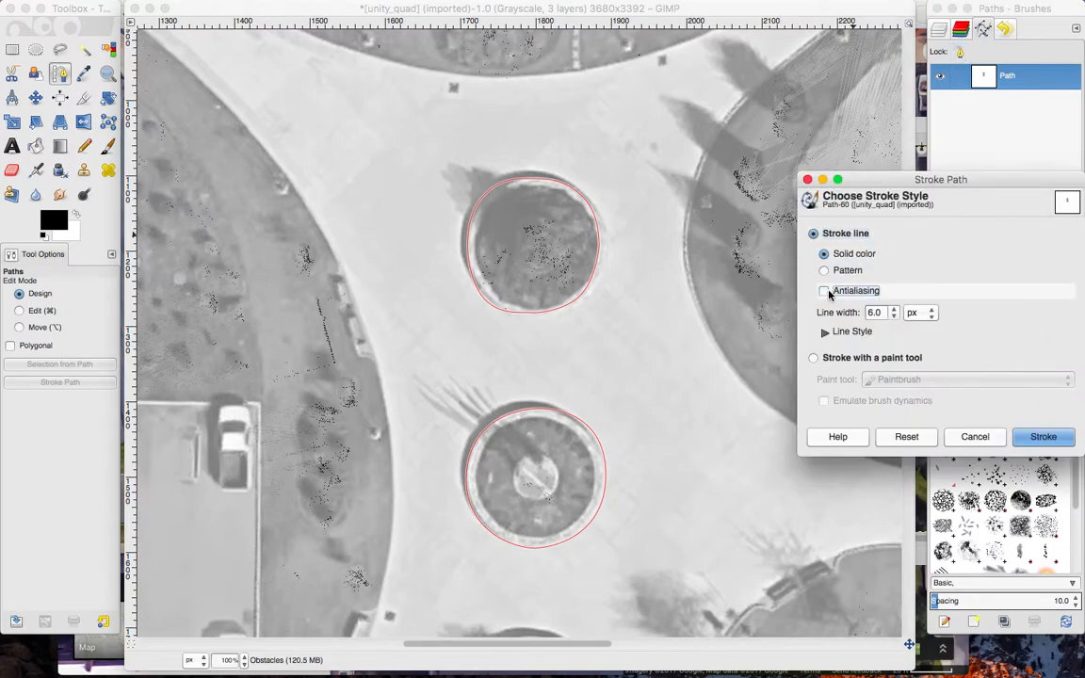
pyautogui.click(893, 316)
pyautogui.click(893, 317)
pyautogui.click(894, 316)
pyautogui.click(893, 316)
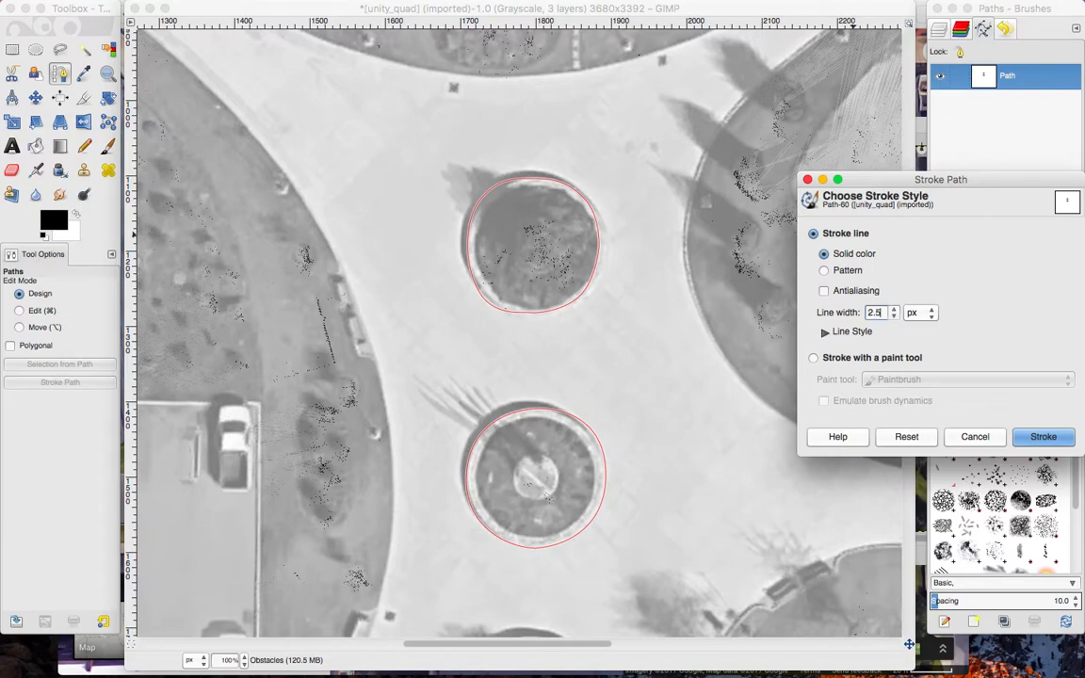
# Choose the Sparse dots dash preset as the line style and stroke the path onto the Obstacles layer.
pyautogui.click(824, 332)
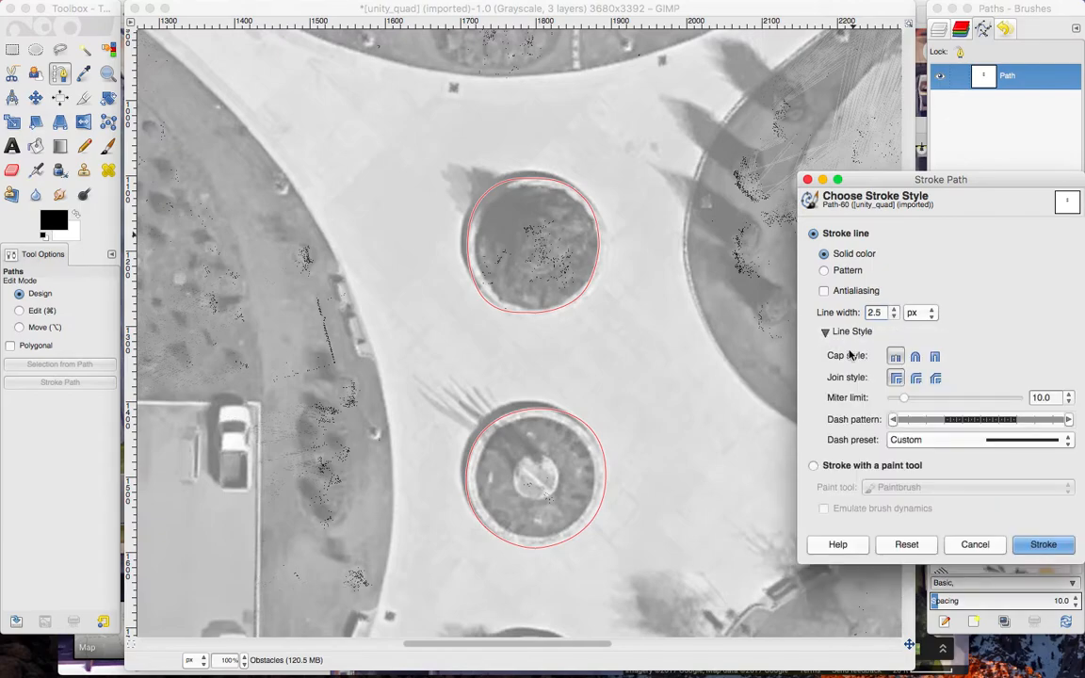
pyautogui.click(946, 440)
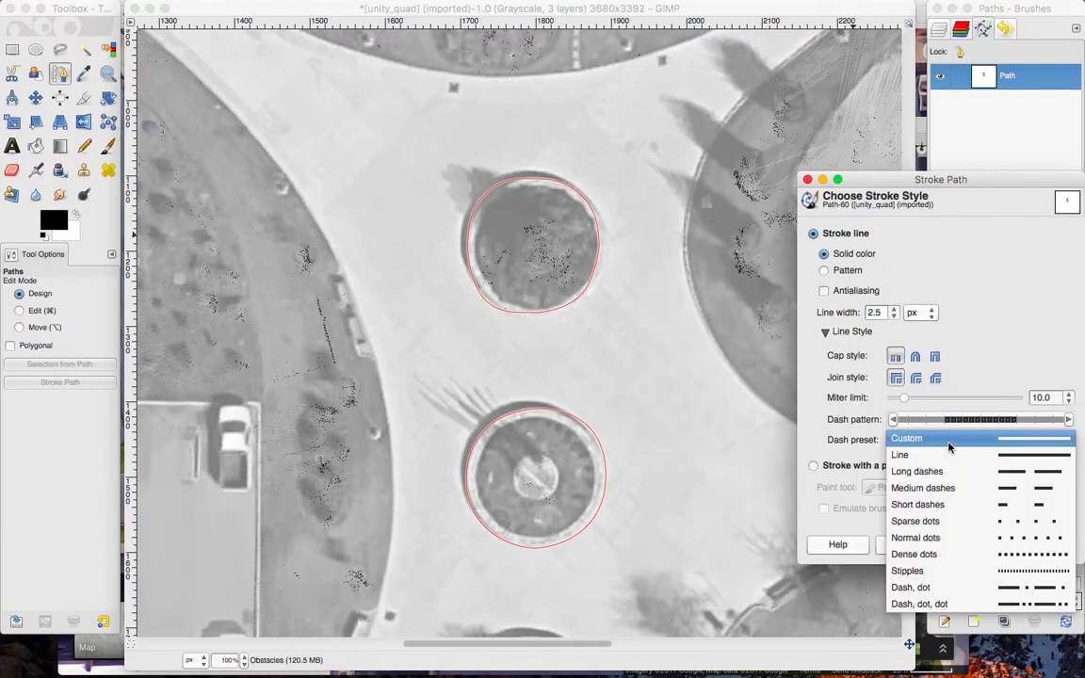
pyautogui.click(950, 524)
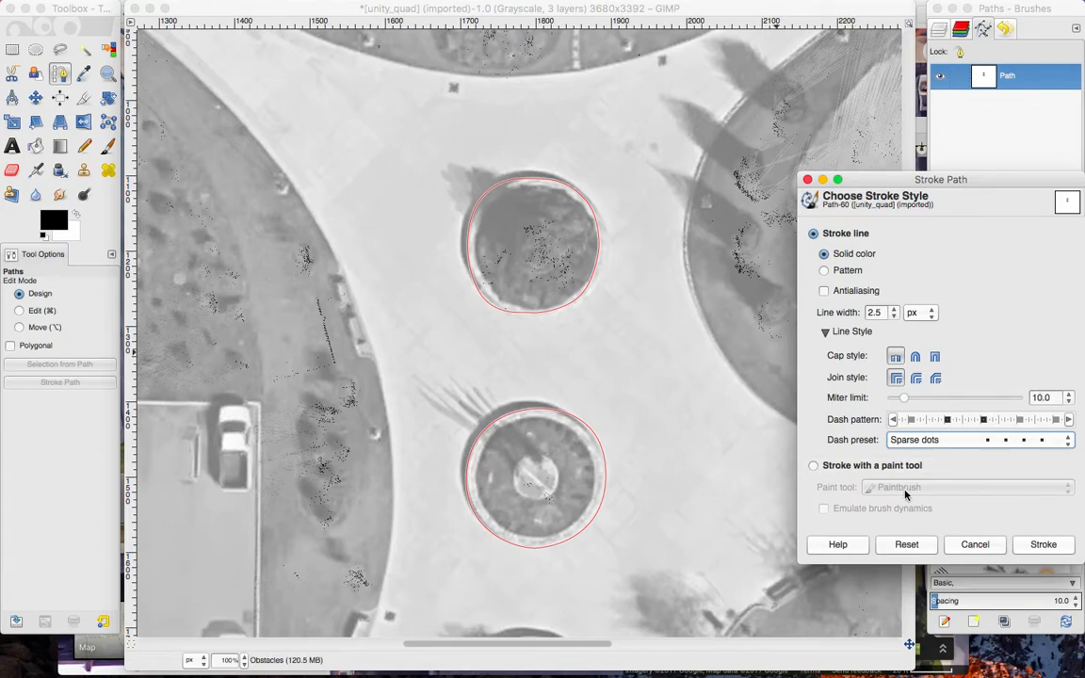
pyautogui.click(1043, 545)
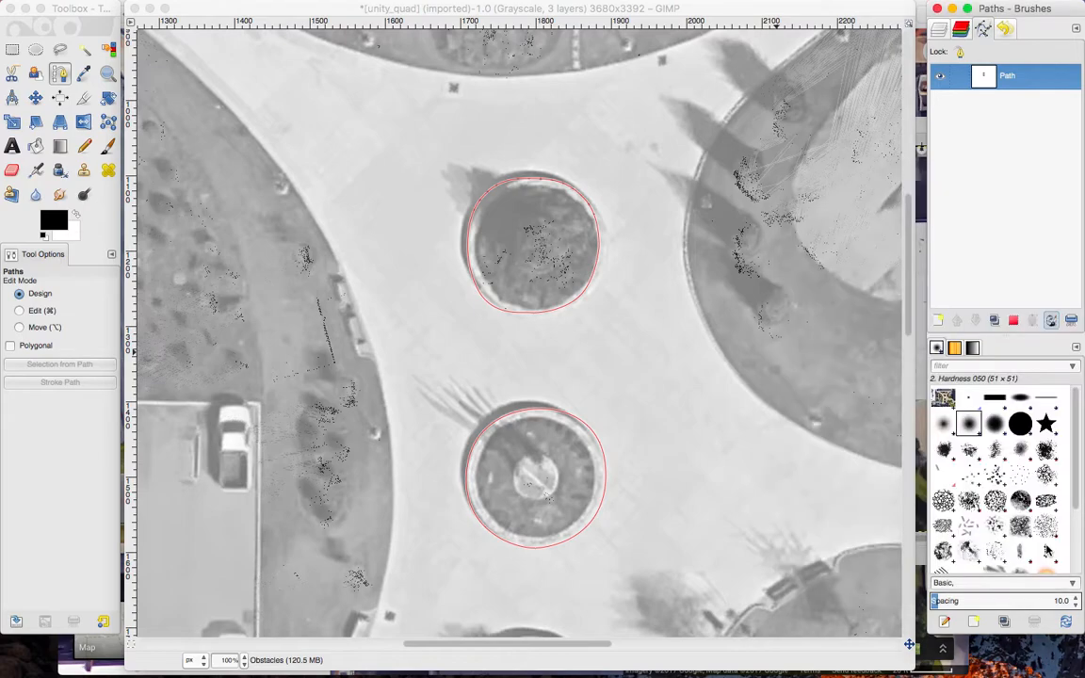
# Hide the planter path and the Satellite layer, leaving the Obstacles and unity_quad.pgm layers visible.
pyautogui.click(228, 660)
pyautogui.click(242, 560)
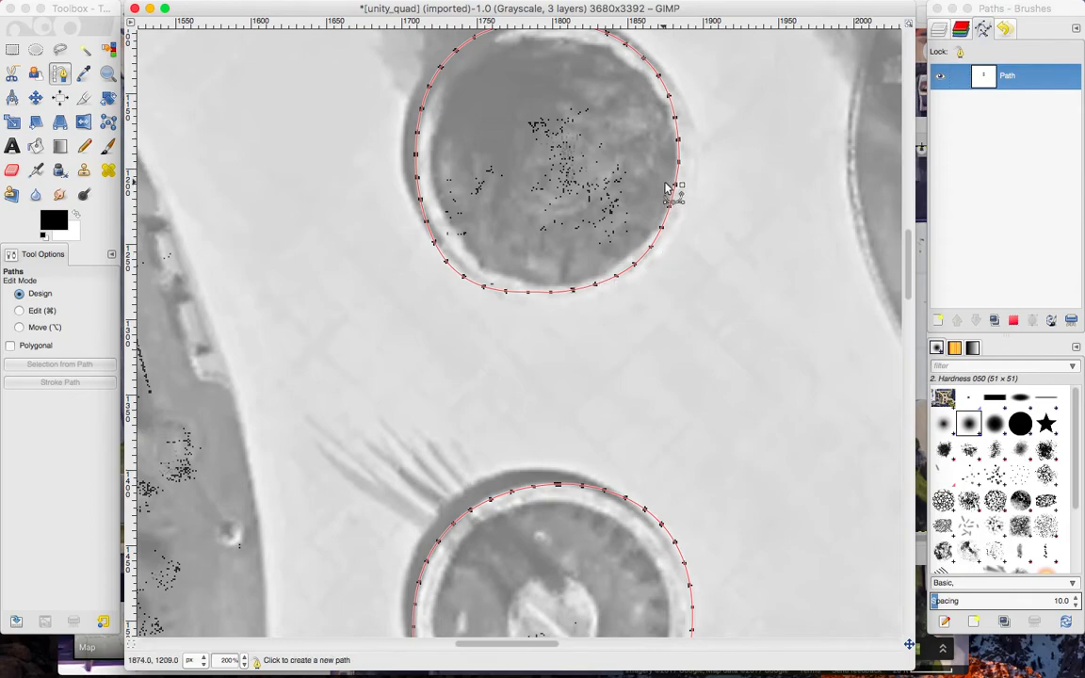
pyautogui.click(940, 76)
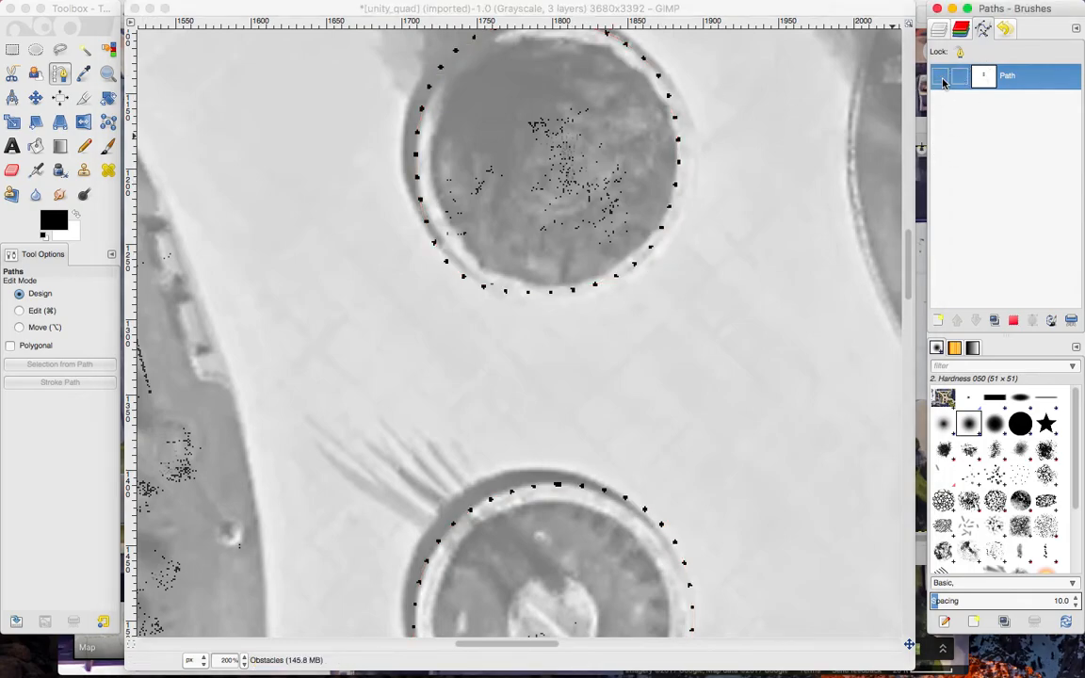
pyautogui.click(940, 28)
pyautogui.click(937, 142)
pyautogui.click(937, 170)
pyautogui.click(937, 170)
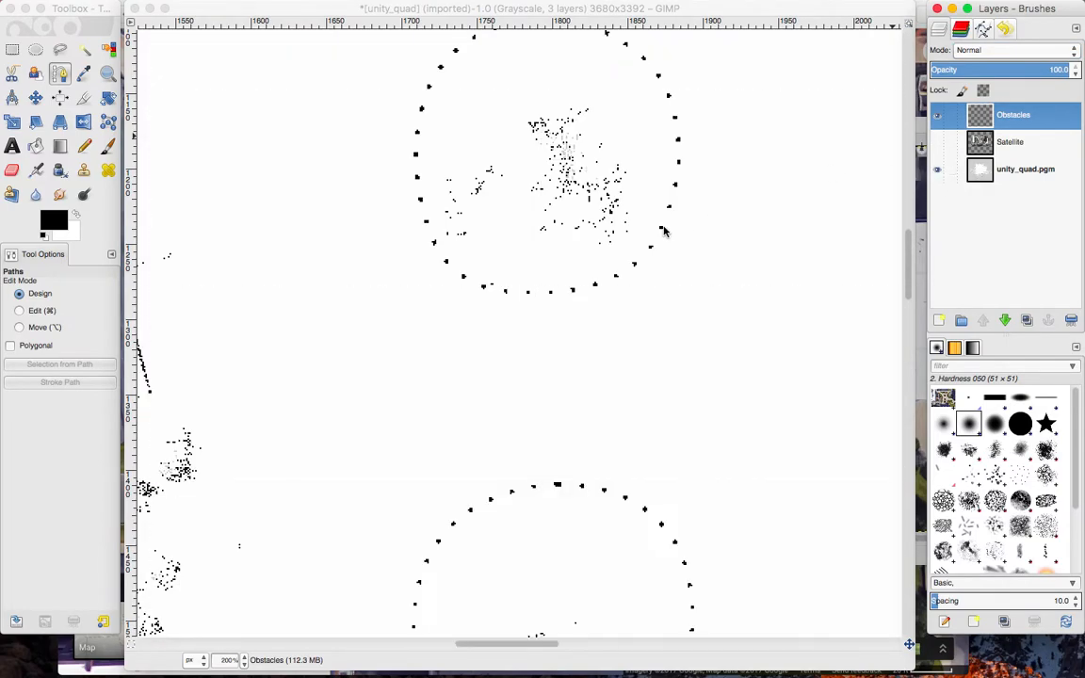
# Examine the dotted planter outlines on the map at 200% and 100%, along with the surrounding scan points and stray rays.
pyautogui.scroll(-5, 719, 363)
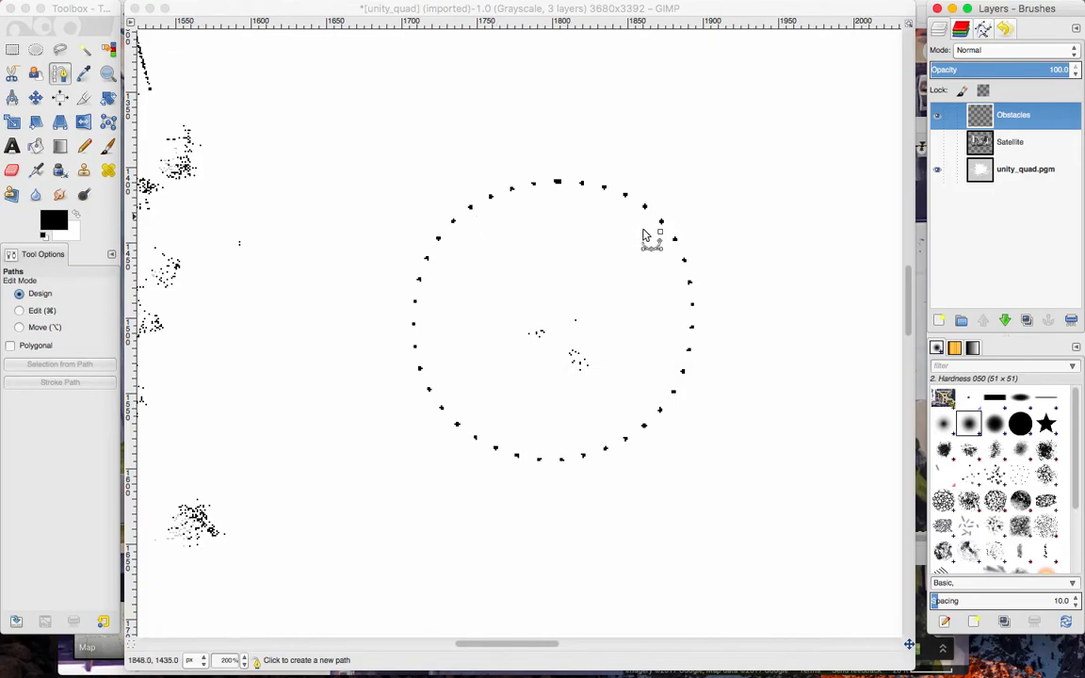
pyautogui.scroll(-4, 686, 388)
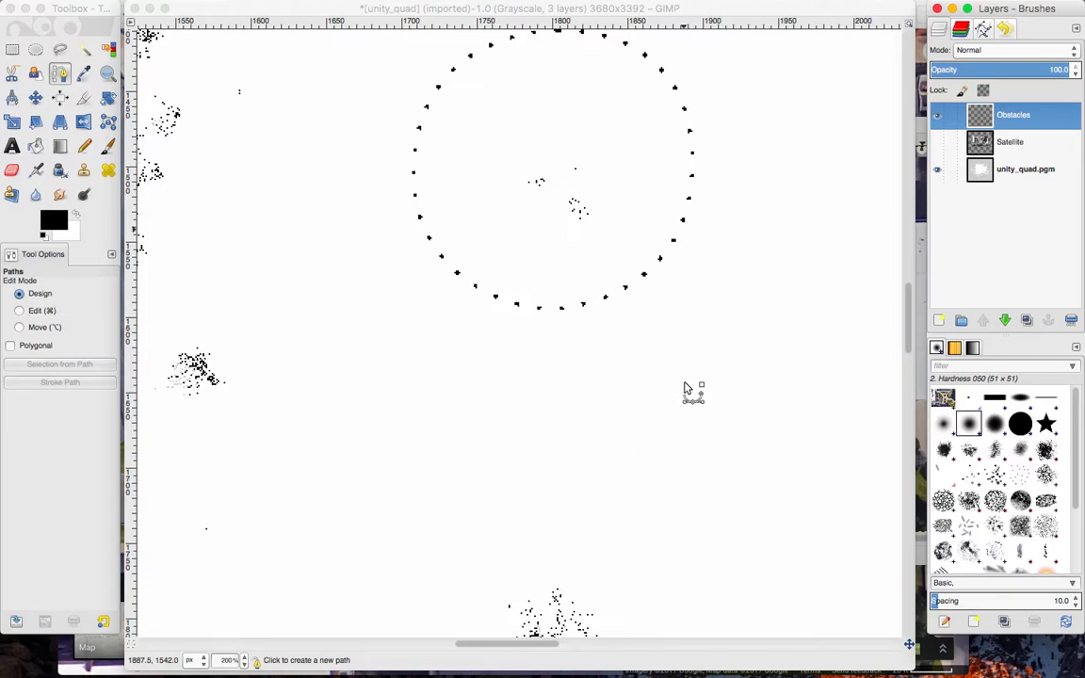
pyautogui.scroll(4, 686, 387)
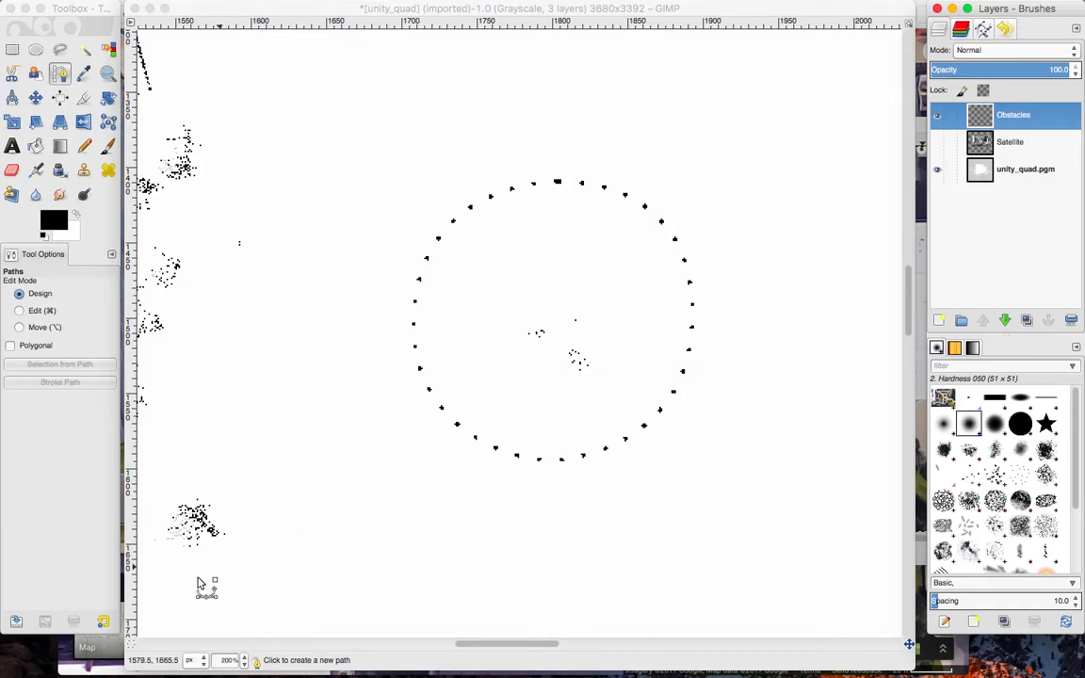
pyautogui.hscroll(-5, 404, 431)
pyautogui.hscroll(5, 397, 428)
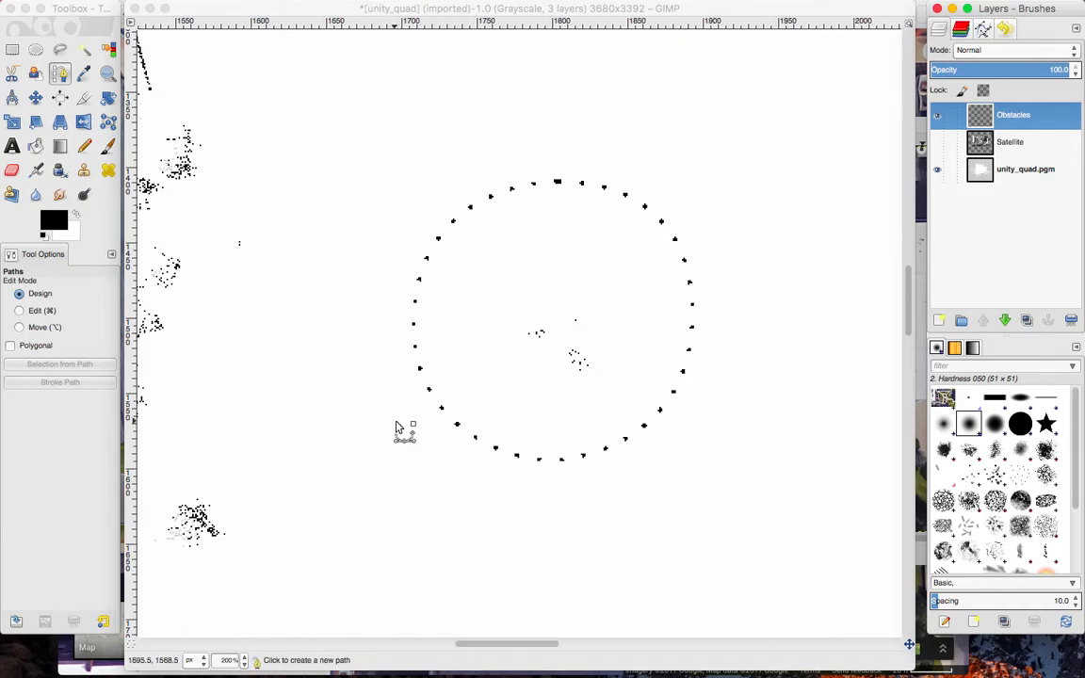
pyautogui.click(243, 660)
pyautogui.click(240, 578)
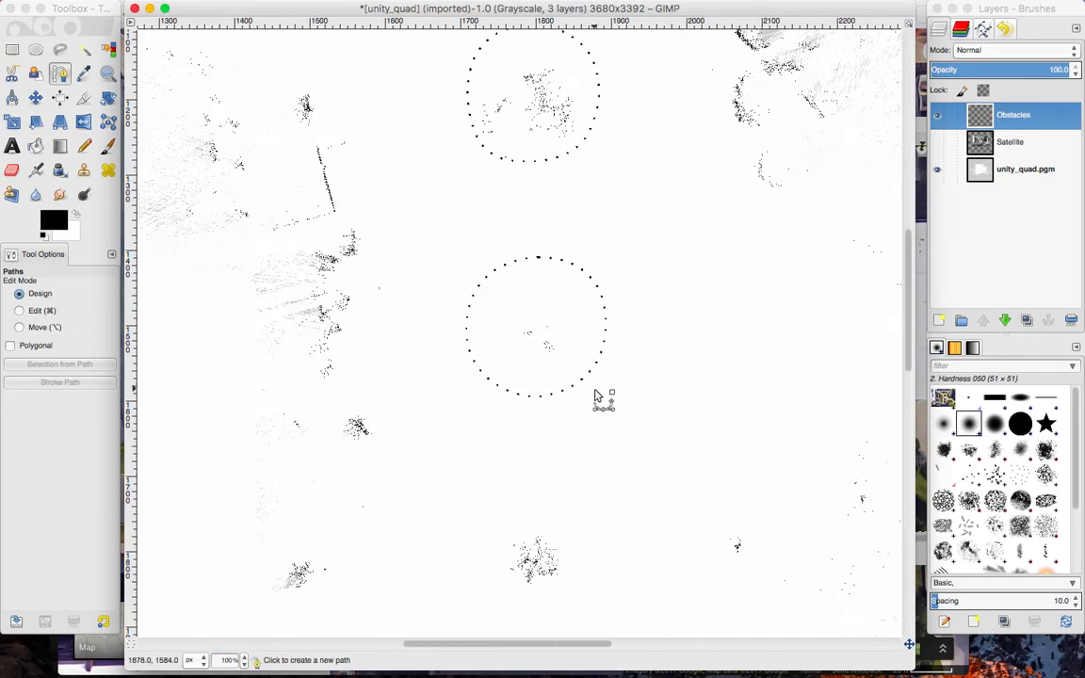
pyautogui.scroll(-3, 595, 395)
pyautogui.scroll(3, 595, 396)
pyautogui.hscroll(-8, 595, 395)
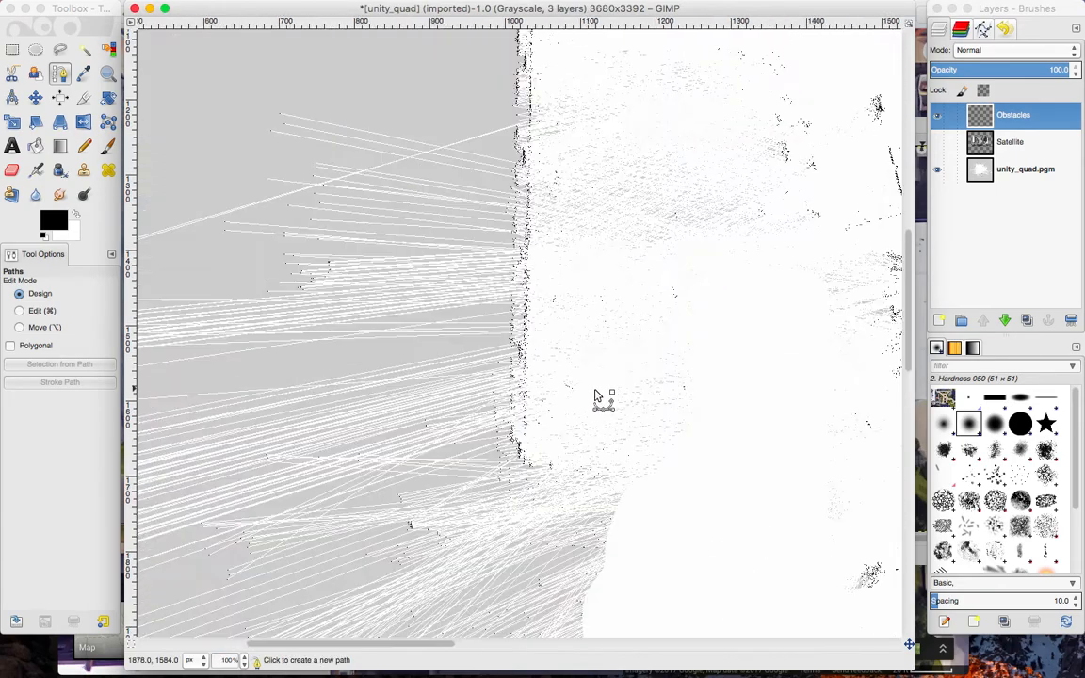
pyautogui.hscroll(4, 595, 395)
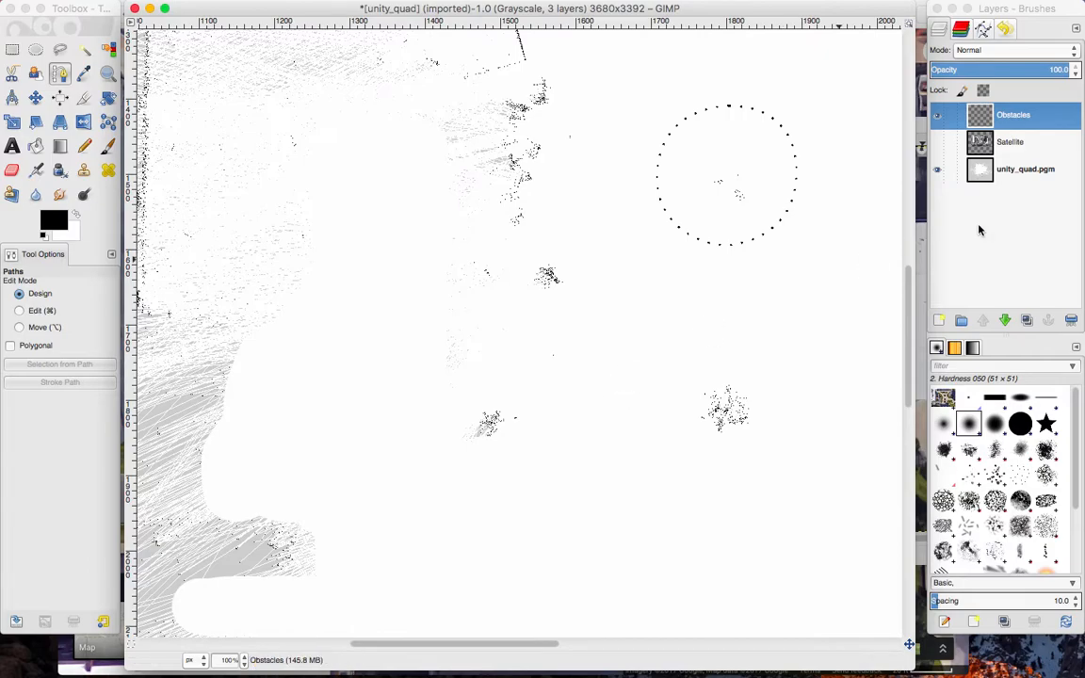
# Select the unity_quad.pgm layer and ready the Paintbrush with the 2. Hardness 100 brush and white as the foreground colour.
pyautogui.click(1016, 169)
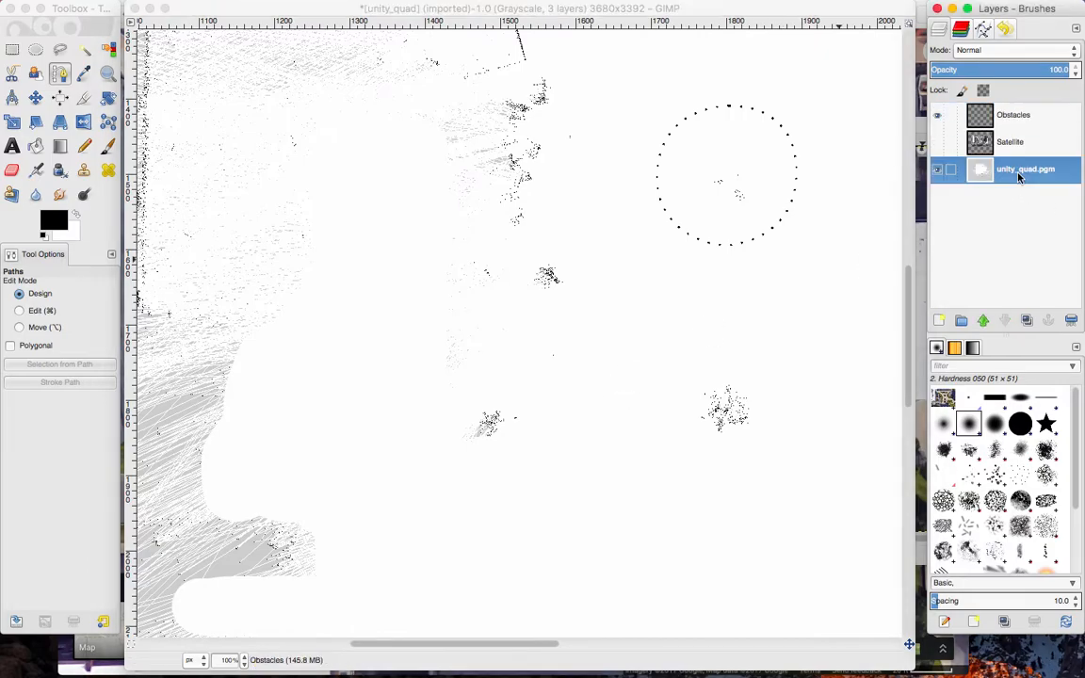
pyautogui.hscroll(4, 852, 246)
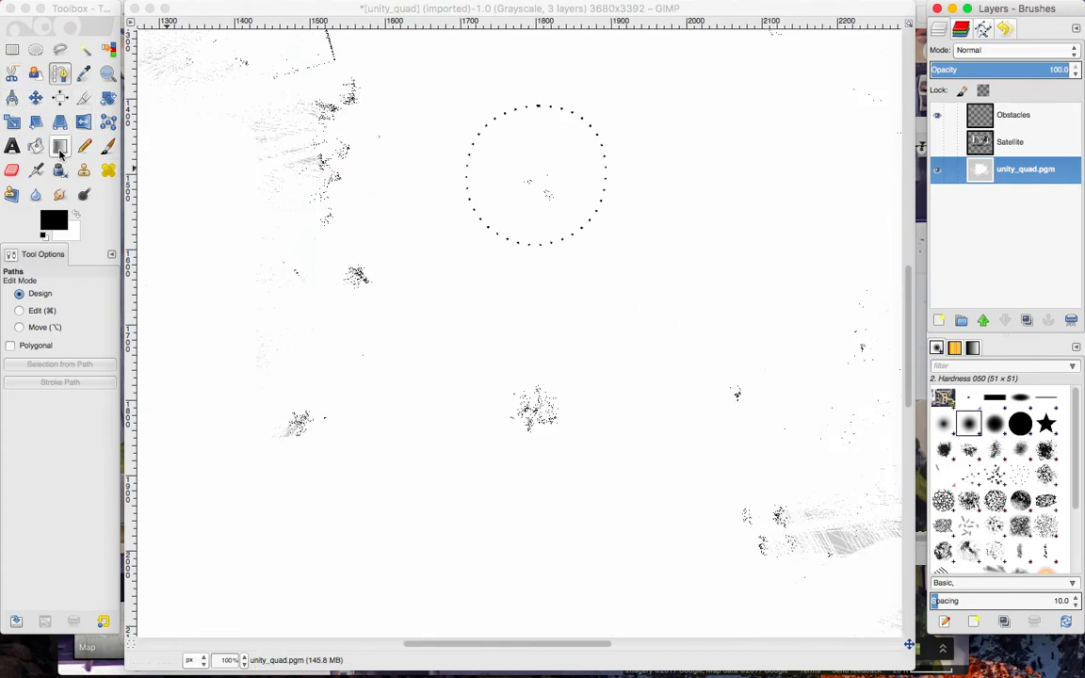
pyautogui.click(78, 216)
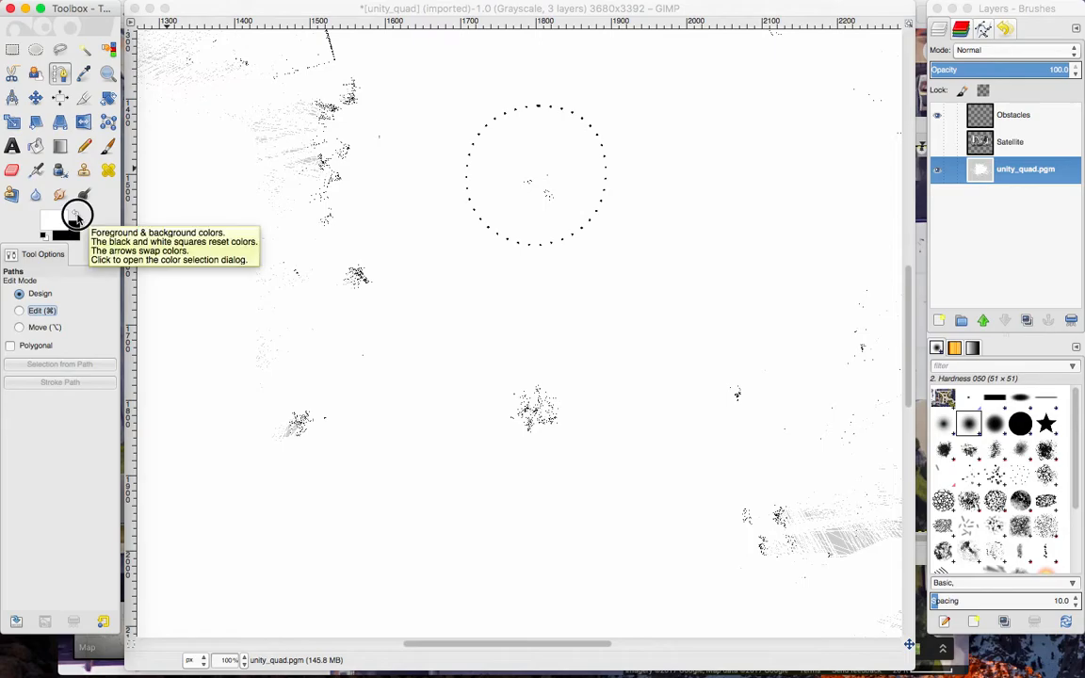
pyautogui.click(77, 216)
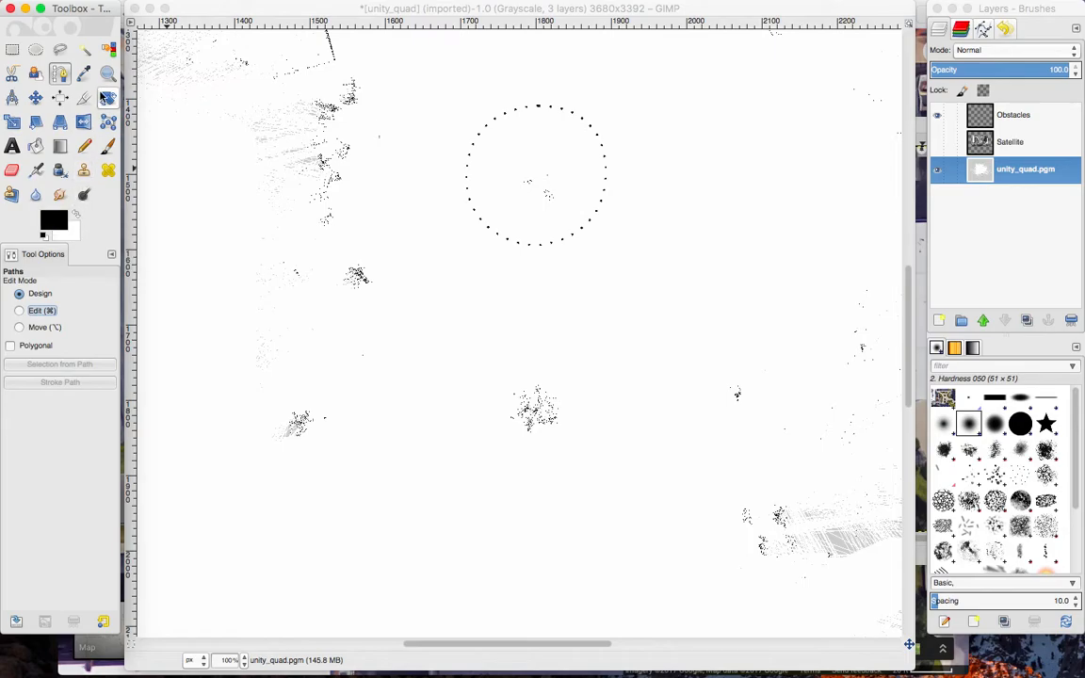
pyautogui.click(107, 144)
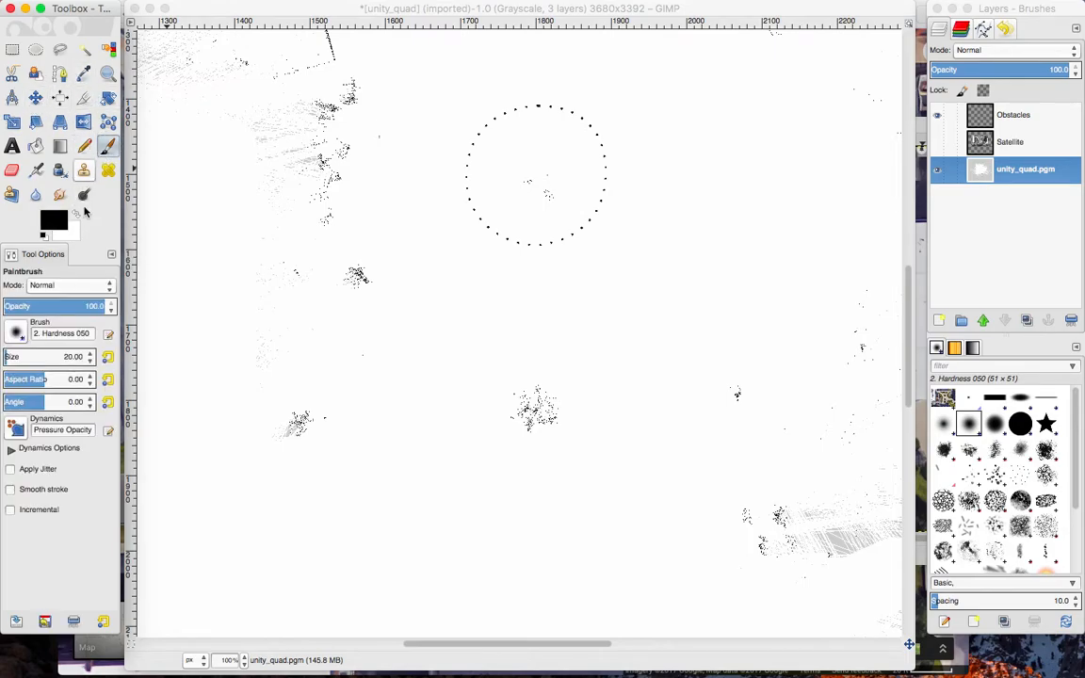
pyautogui.click(16, 333)
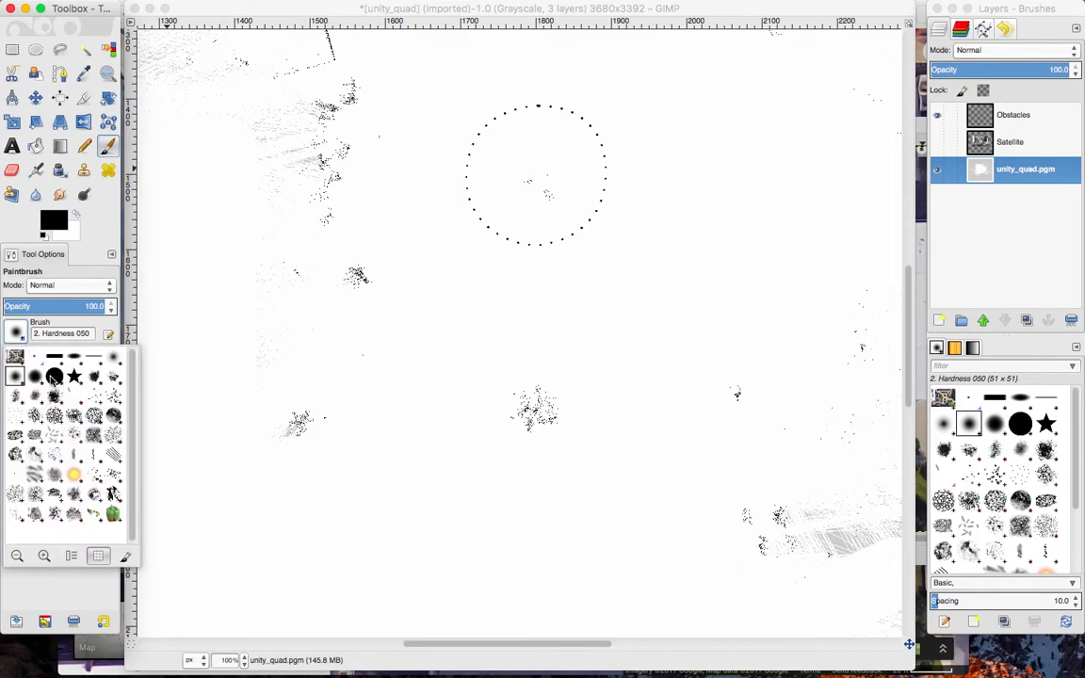
pyautogui.click(54, 377)
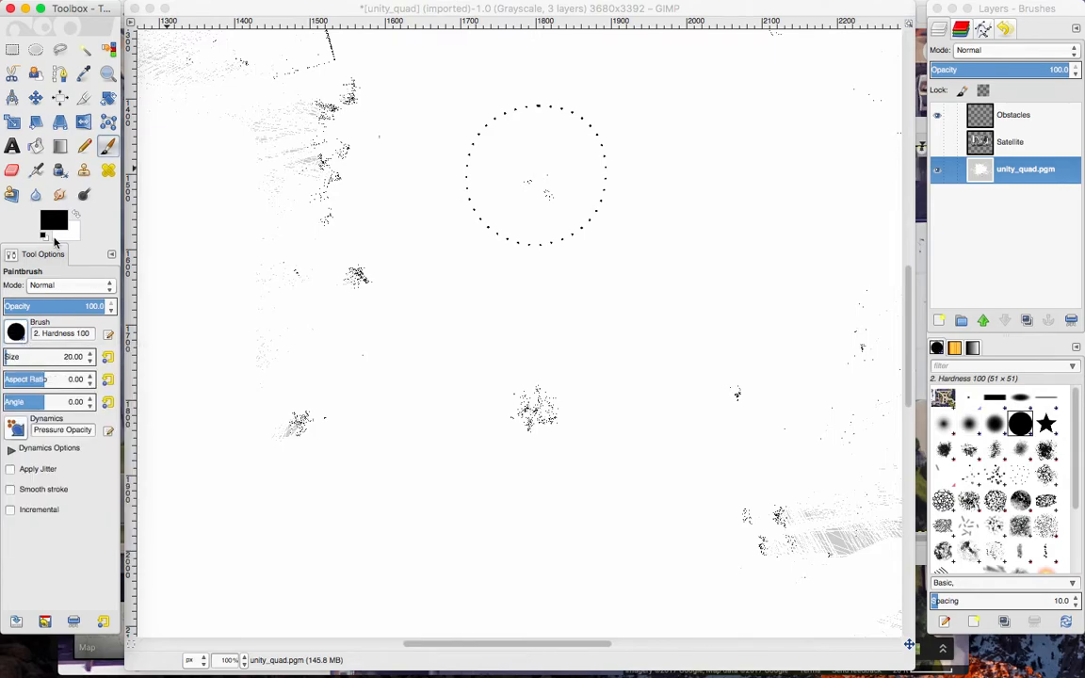
pyautogui.click(76, 218)
pyautogui.click(60, 222)
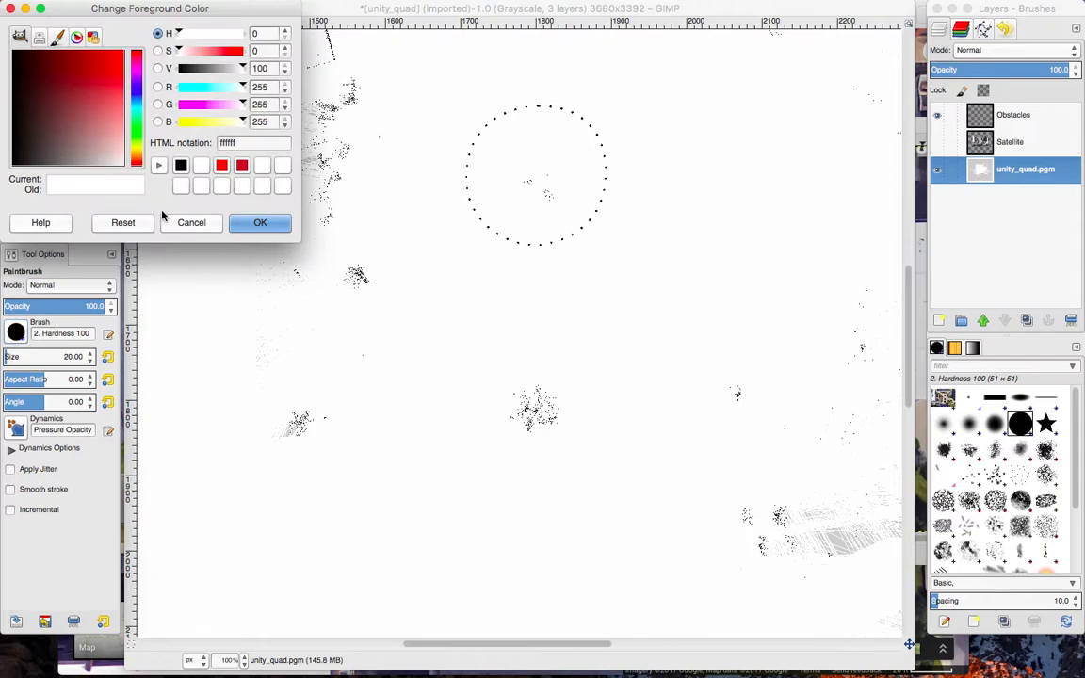
pyautogui.click(191, 224)
# Try painting white over the scan-point cluster below the lower planter outline, and undo the painting.
pyautogui.moveTo(503, 394)
pyautogui.mouseDown()
pyautogui.moveTo(548, 390)
pyautogui.moveTo(551, 415)
pyautogui.moveTo(503, 425)
pyautogui.moveTo(561, 424)
pyautogui.mouseUp()
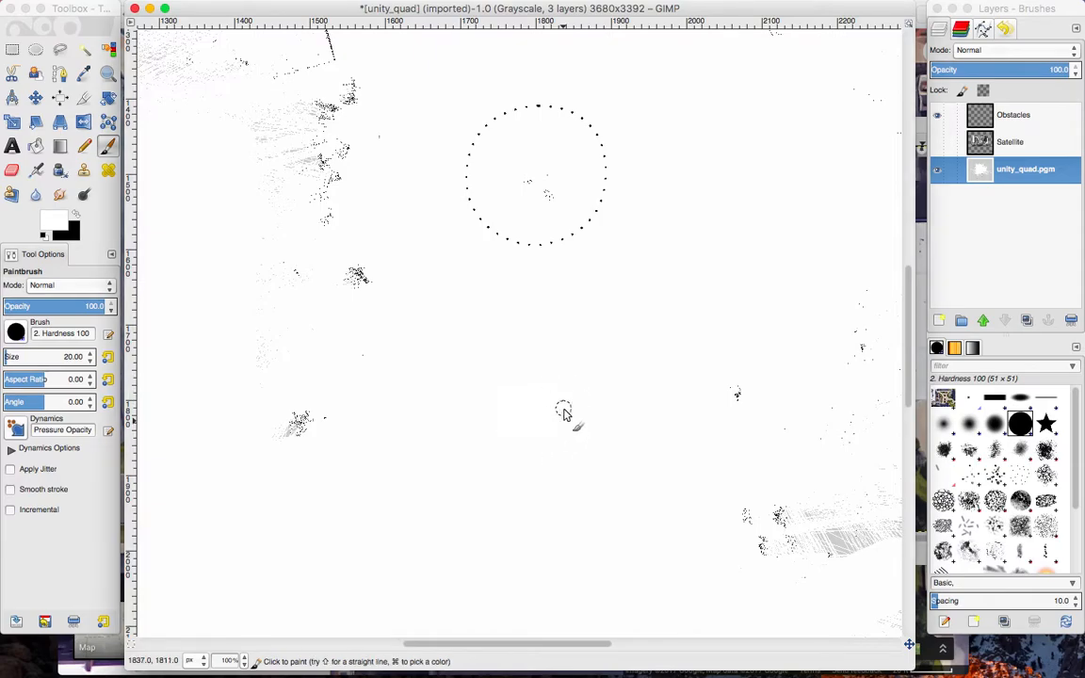
pyautogui.press('super+z')
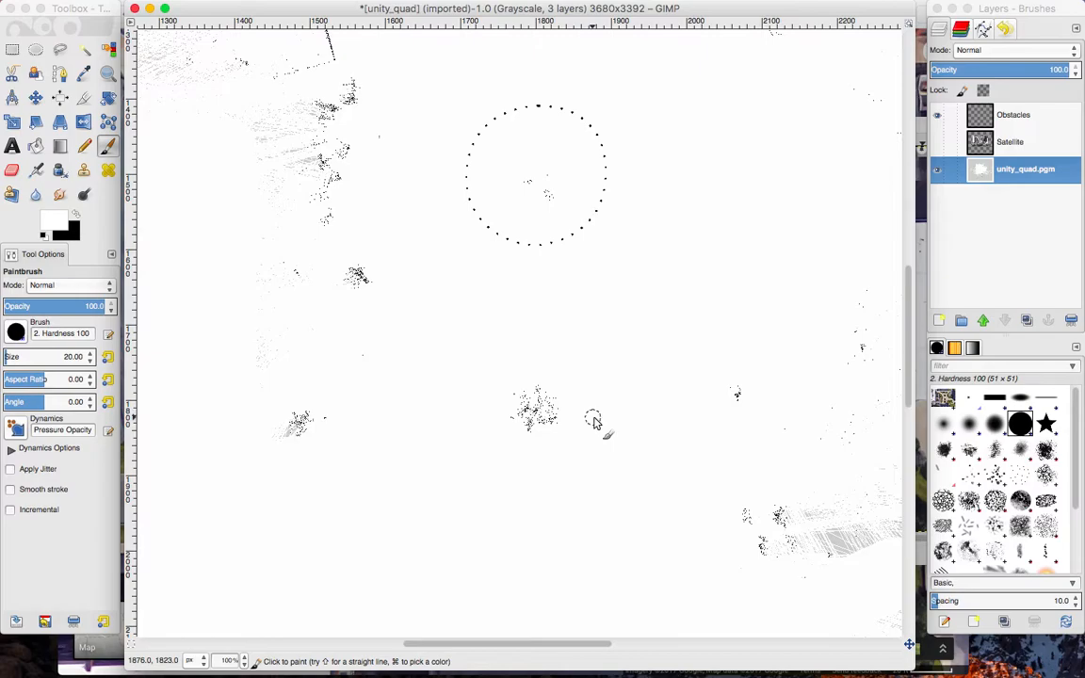
# Examine the scan points and stray marks around both dotted planter outlines at 100%.
pyautogui.scroll(3, 472, 303)
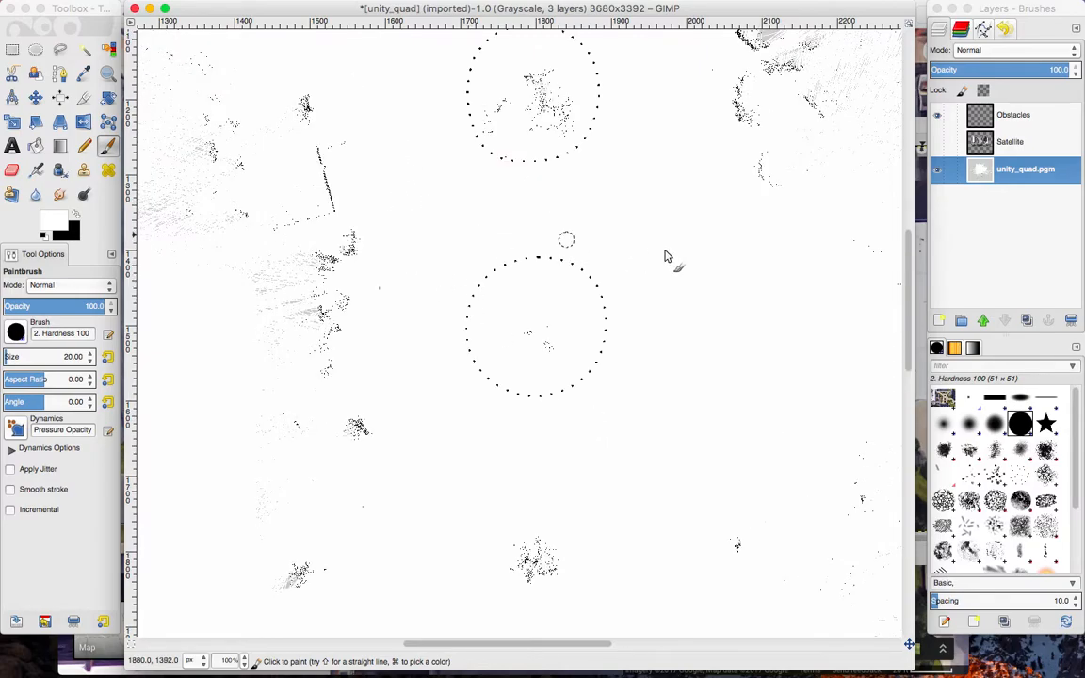
pyautogui.scroll(3, 669, 253)
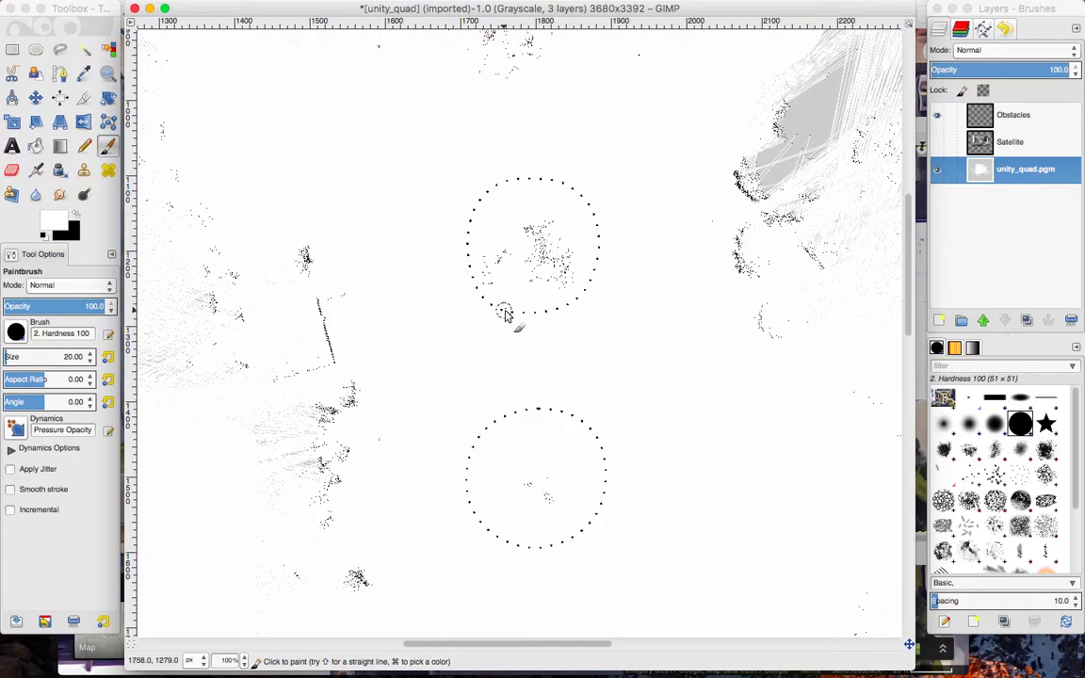
pyautogui.scroll(-6, 446, 277)
pyautogui.hscroll(-4, 446, 278)
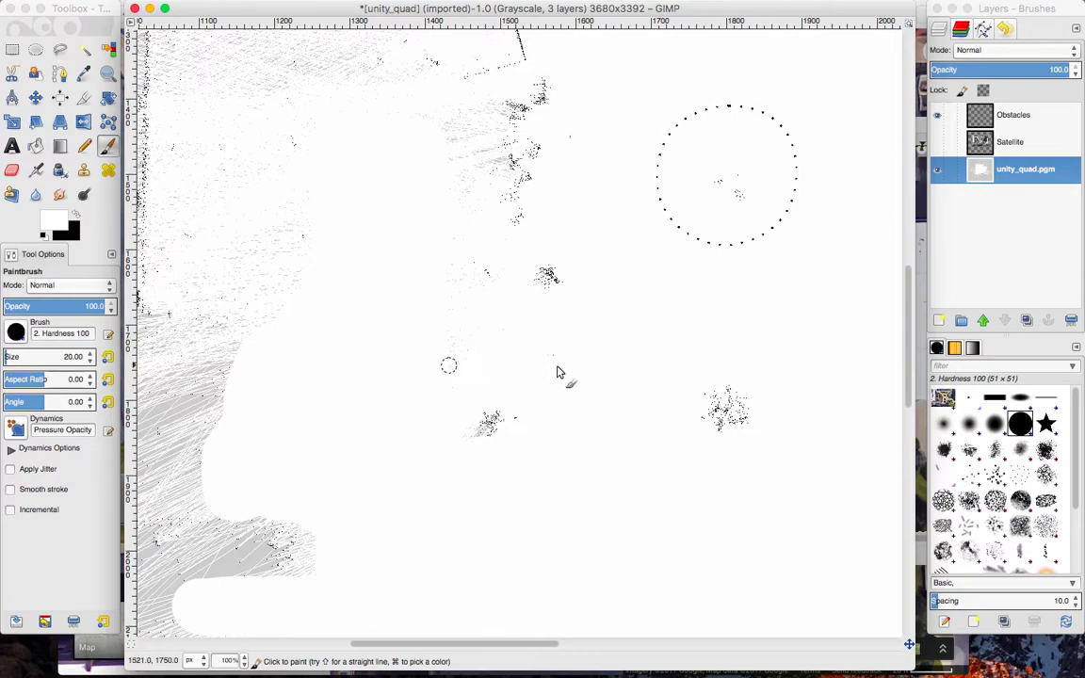
pyautogui.hscroll(5, 581, 370)
pyautogui.scroll(-2, 581, 370)
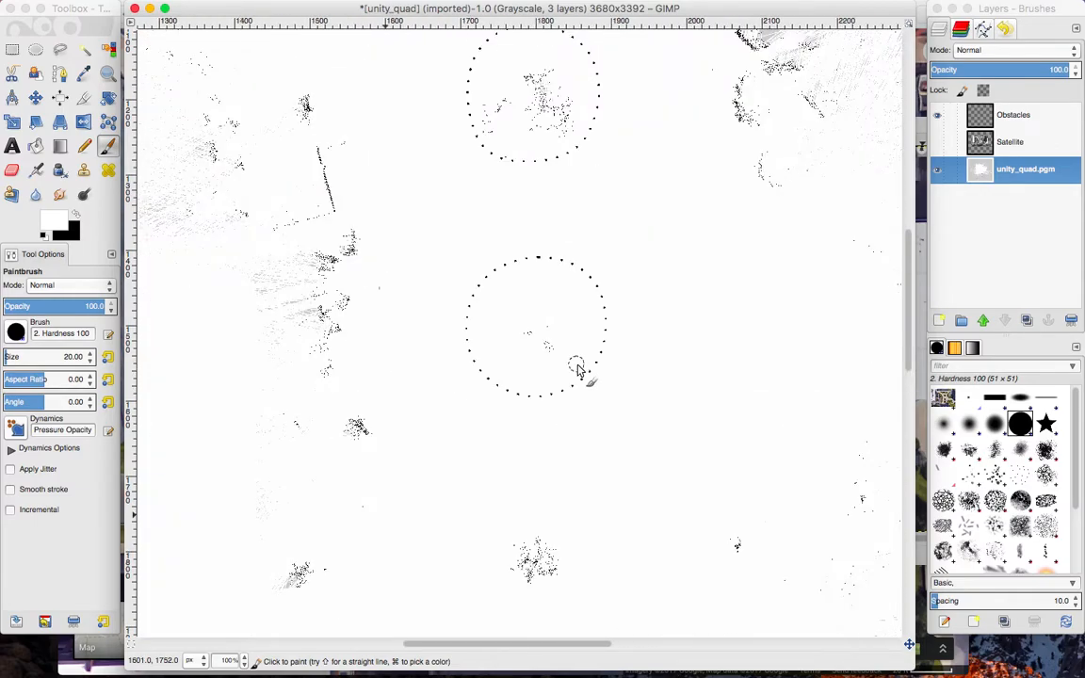
pyautogui.scroll(-3, 578, 369)
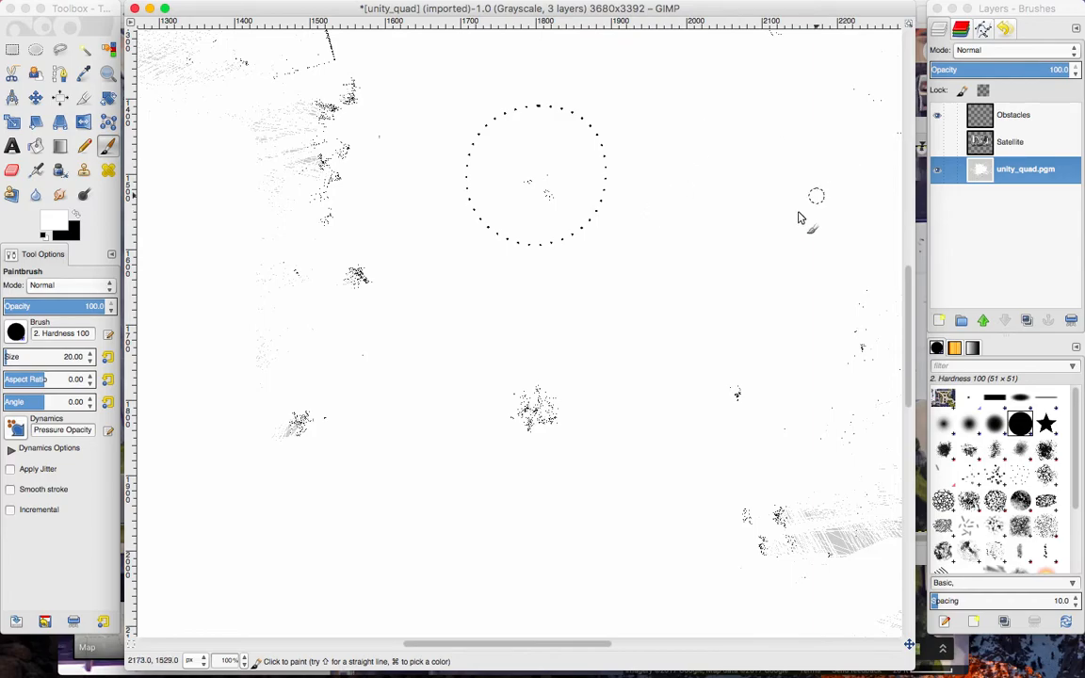
pyautogui.scroll(5, 701, 213)
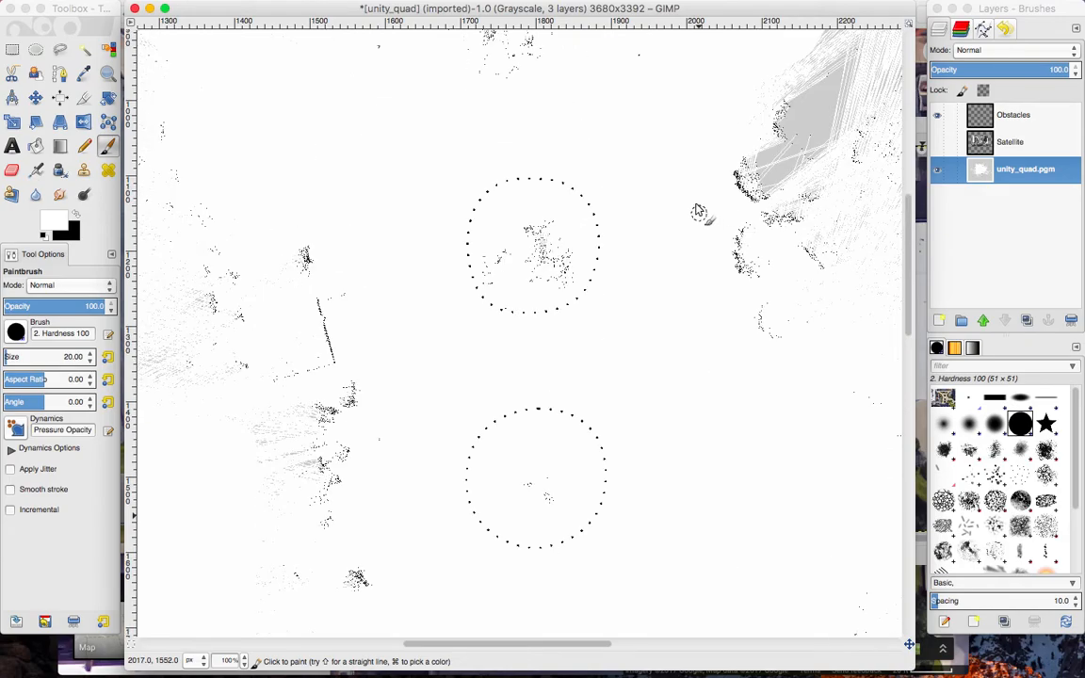
pyautogui.click(87, 9)
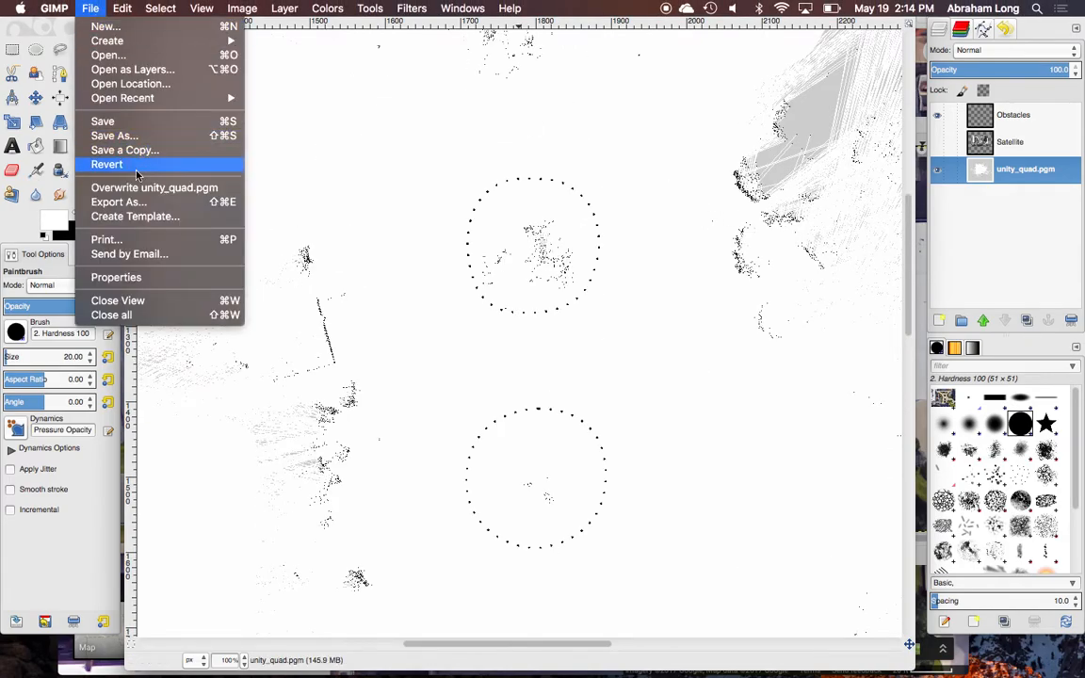
pyautogui.click(134, 203)
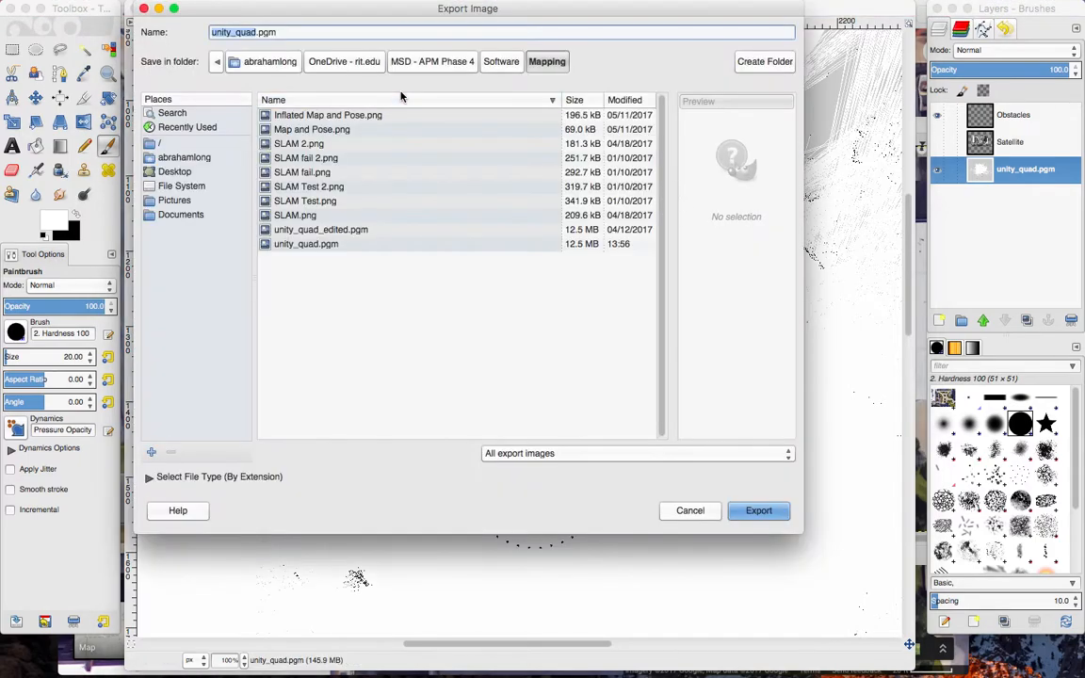
pyautogui.click(692, 510)
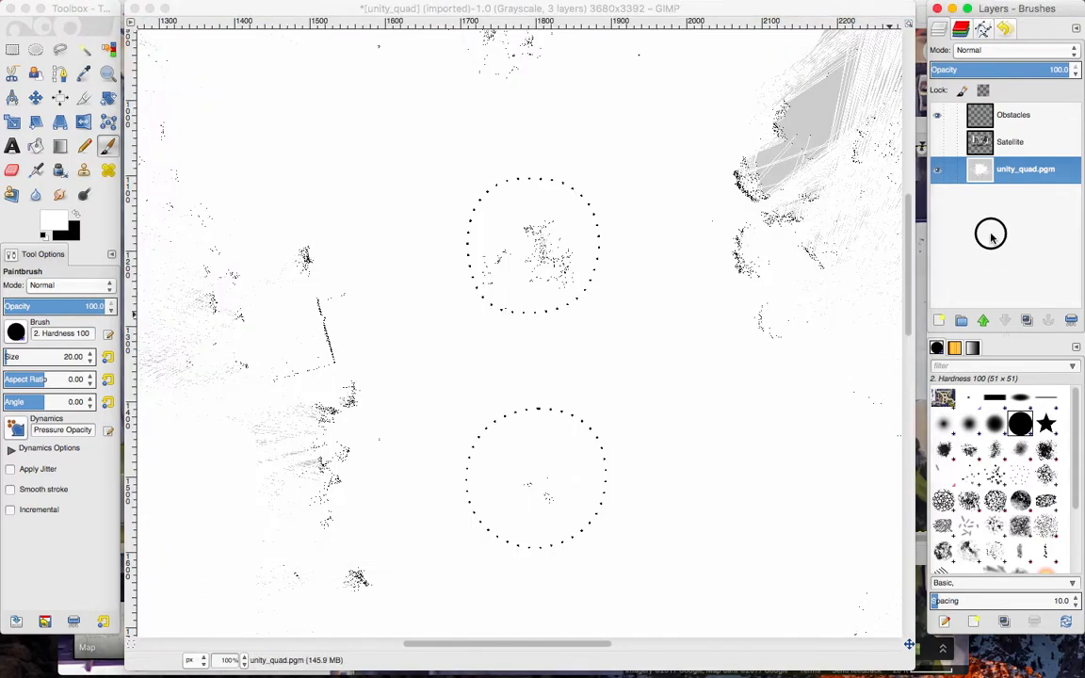
# Review the map at 50%, checking the stored path and toggling the Obstacles and unity_quad.pgm layers off and back on.
pyautogui.scroll(-4, 612, 226)
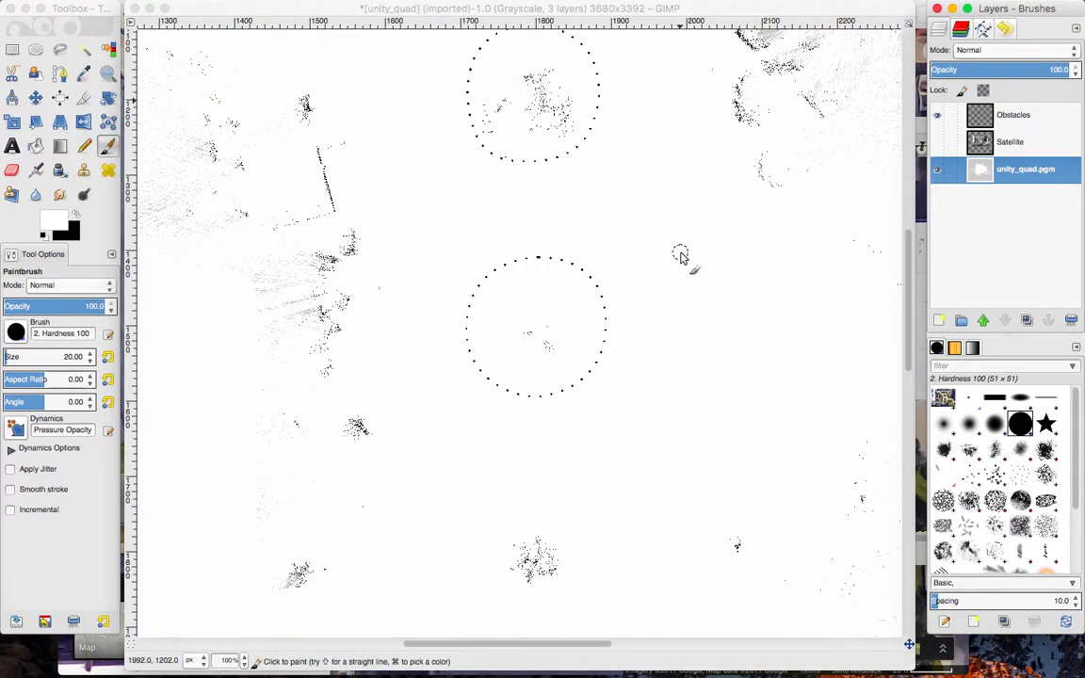
pyautogui.click(244, 662)
pyautogui.click(226, 609)
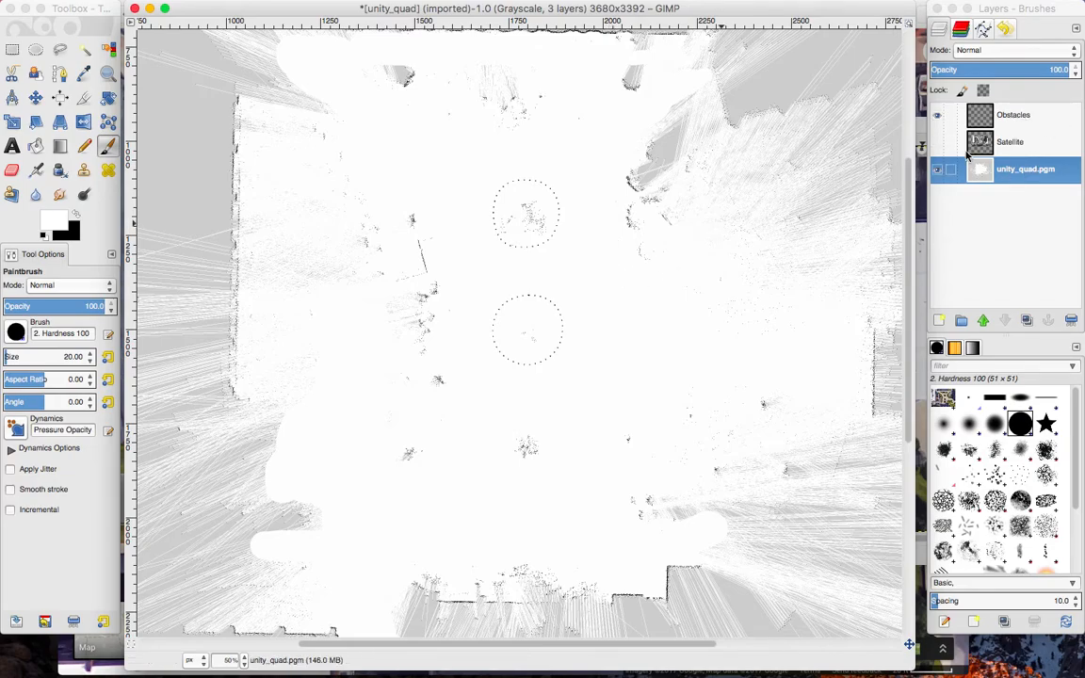
pyautogui.click(937, 120)
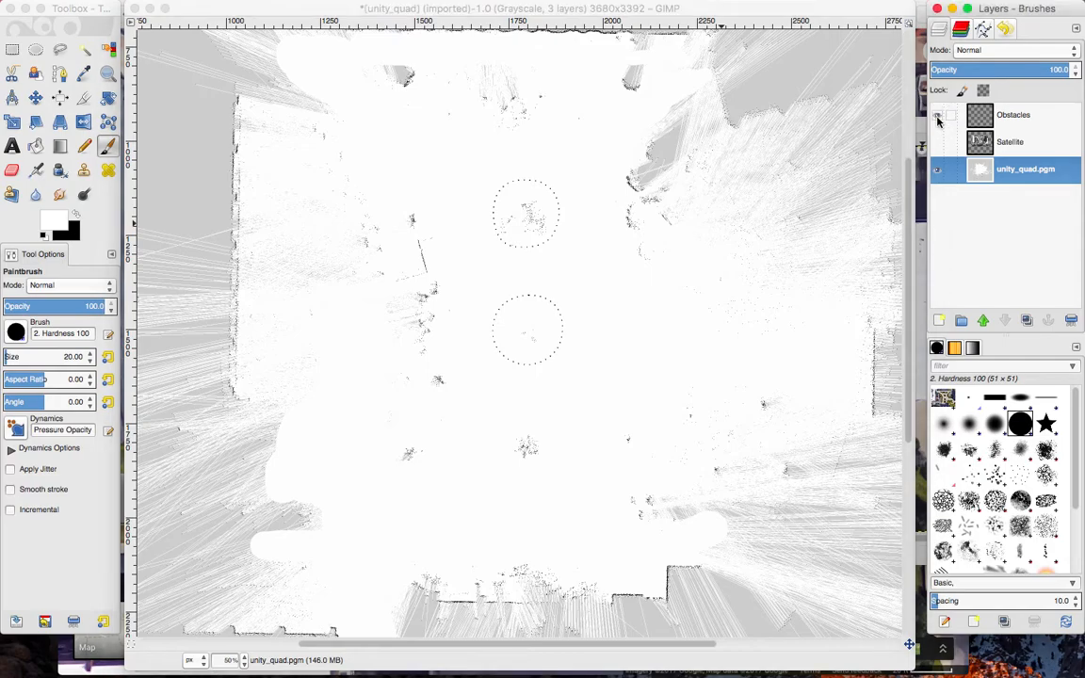
pyautogui.click(937, 117)
pyautogui.click(936, 117)
pyautogui.click(982, 28)
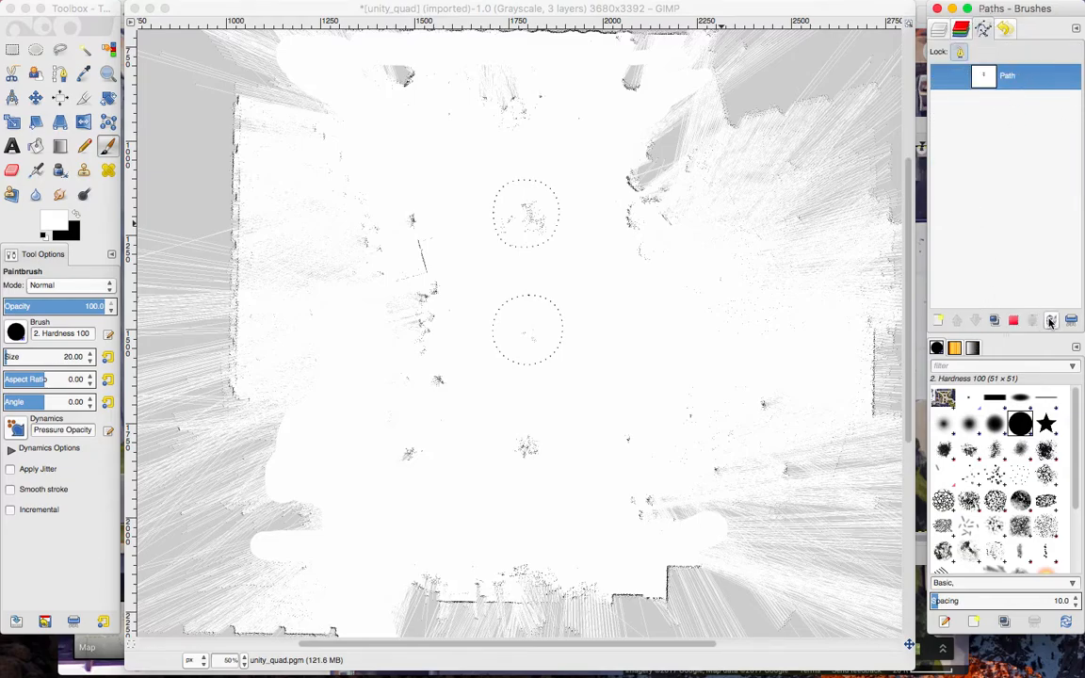
pyautogui.click(939, 29)
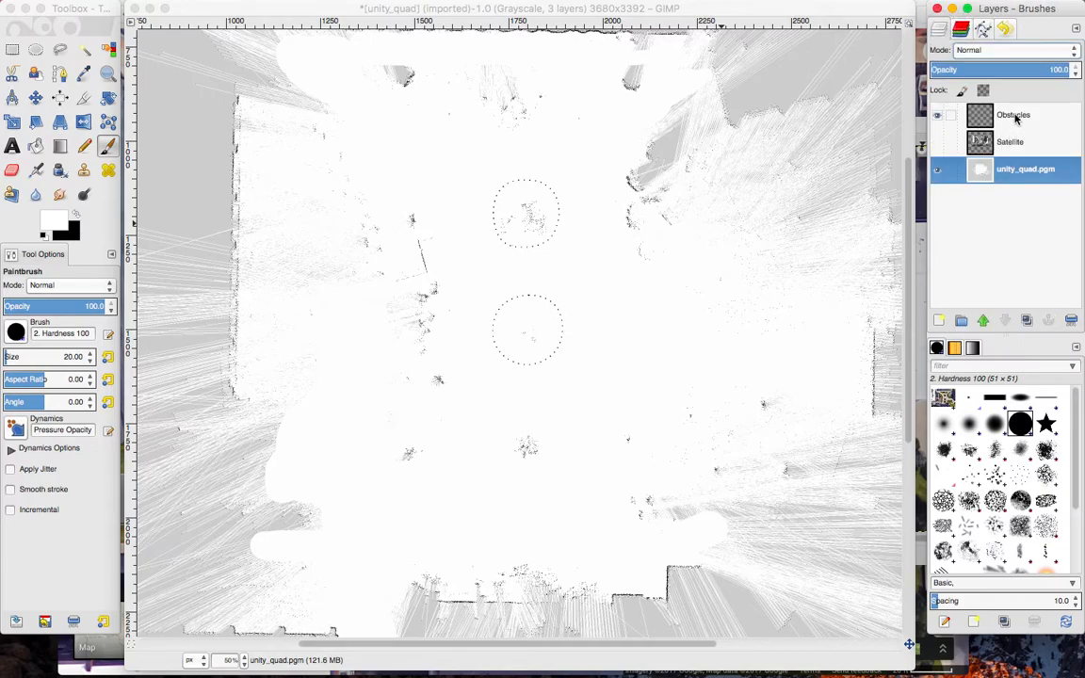
pyautogui.click(937, 169)
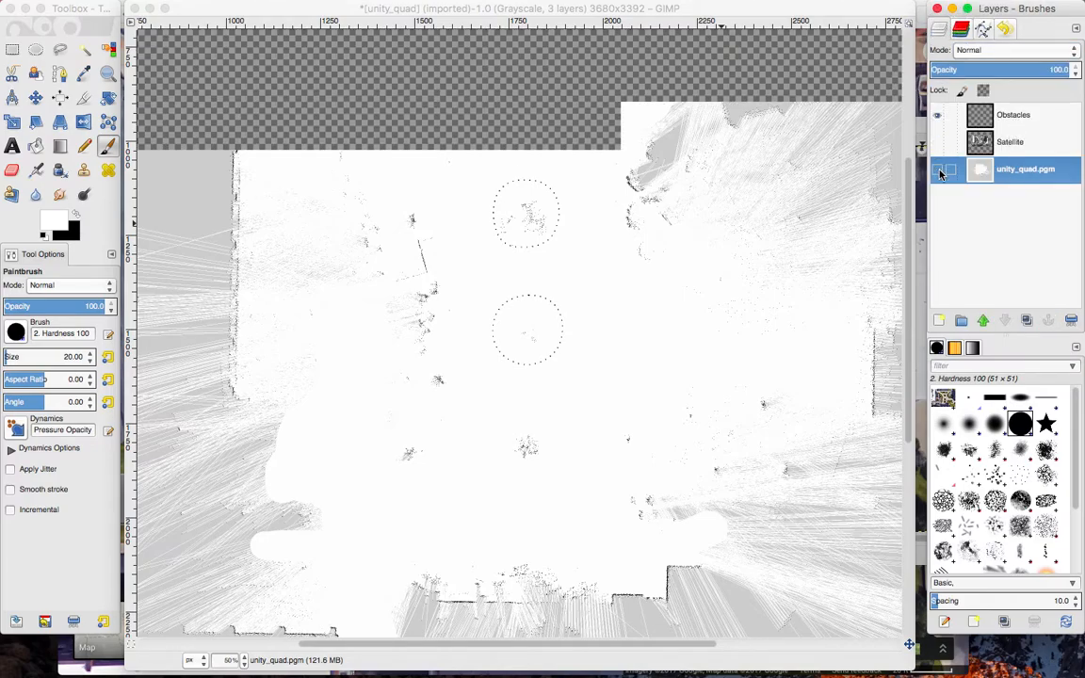
pyautogui.click(937, 169)
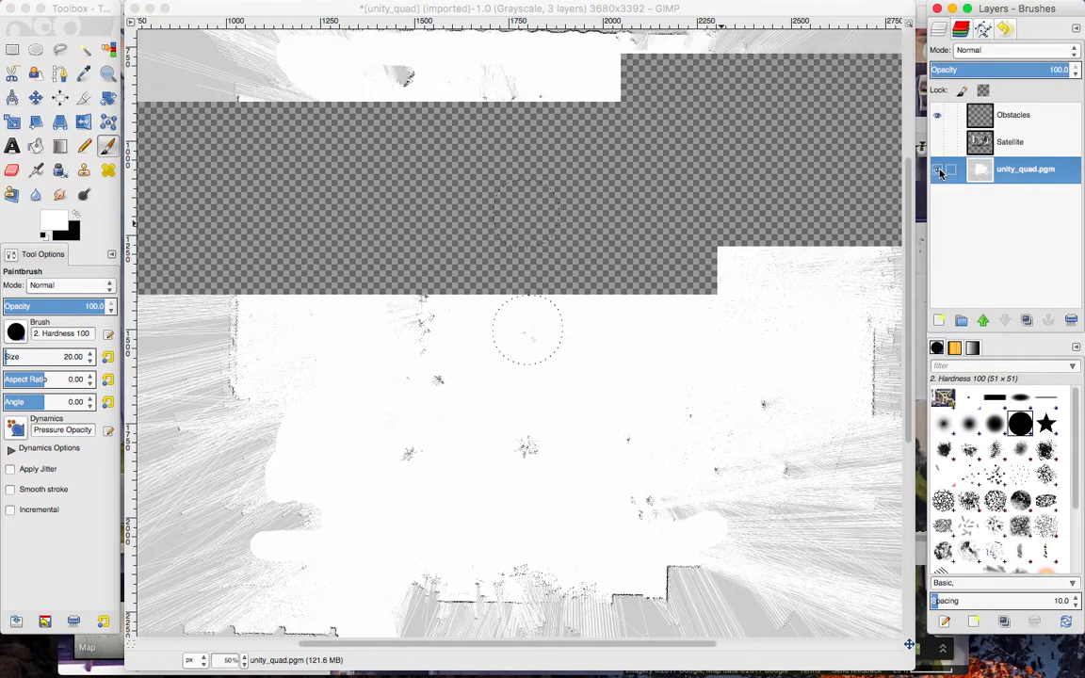
pyautogui.click(937, 116)
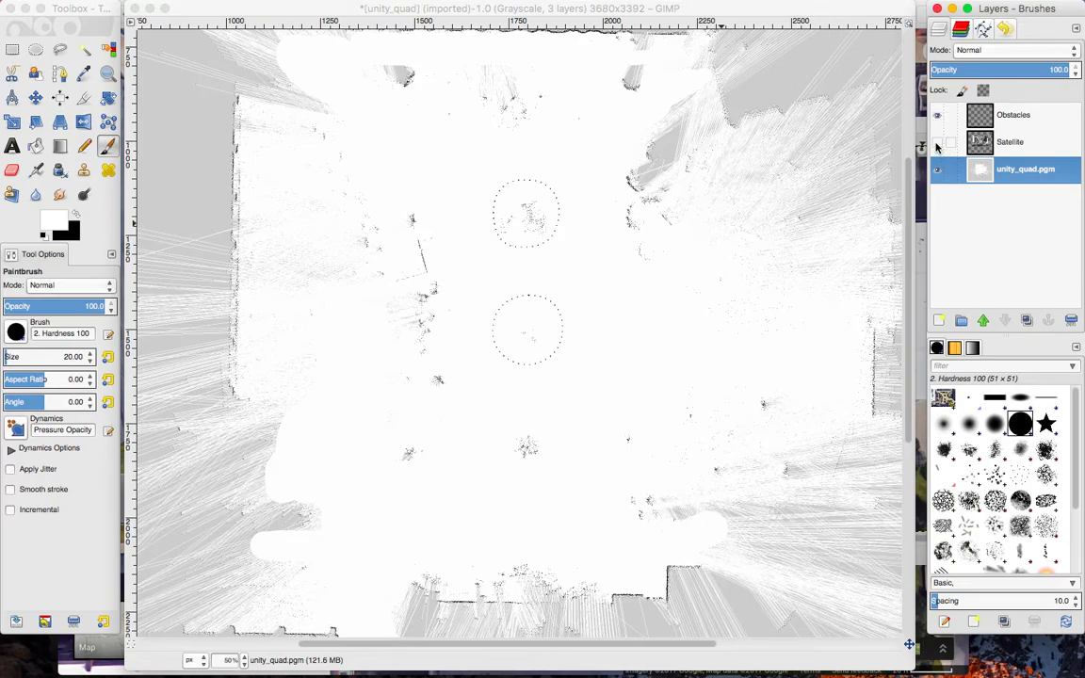
# Save the layered image in the Mapping folder as unity_quad 2.xcf.
pyautogui.click(708, 12)
pyautogui.click(94, 8)
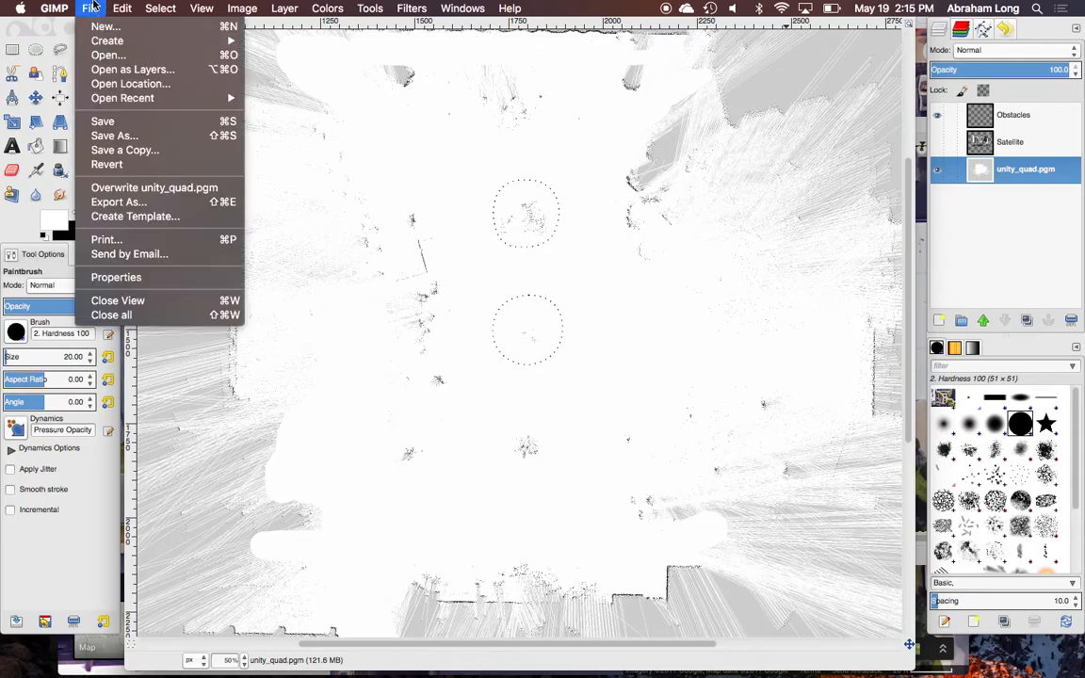
pyautogui.click(114, 135)
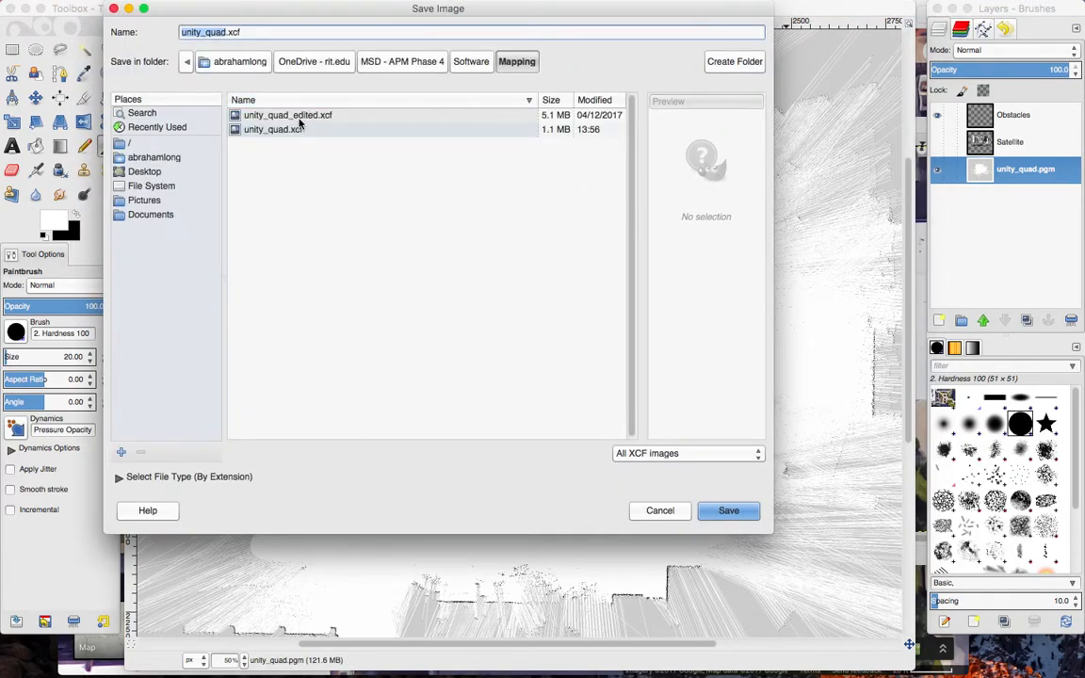
pyautogui.press('Right')
pyautogui.write('2')
pyautogui.click(386, 216)
pyautogui.click(727, 511)
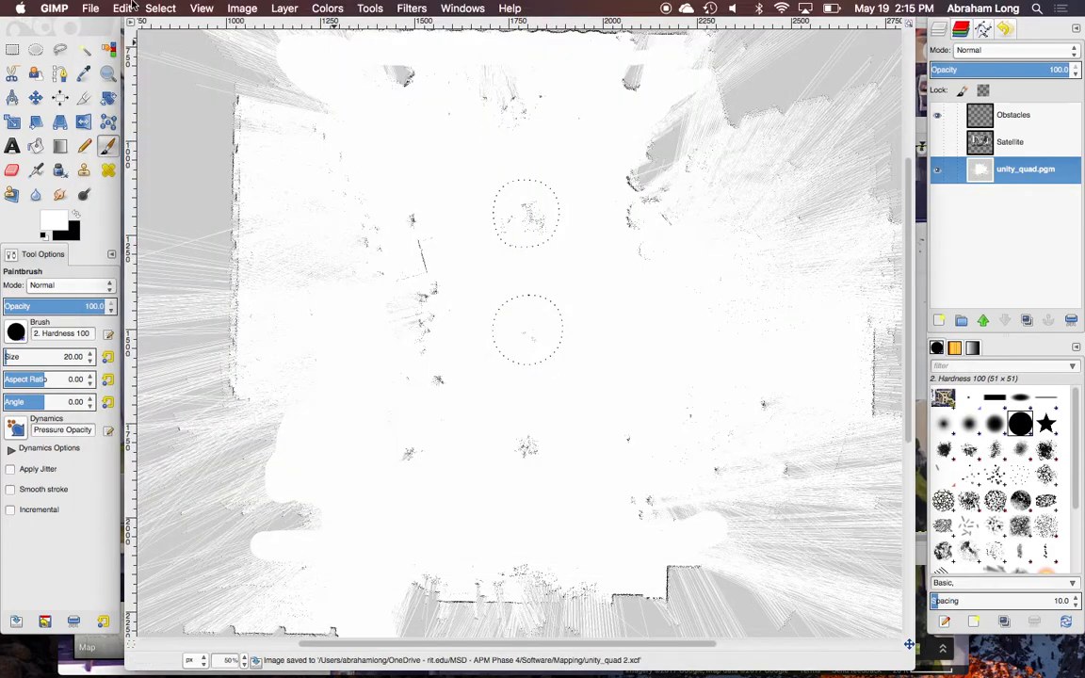
# Start exporting the image to the Mapping folder with the file name unity_quad.pgm.
pyautogui.click(91, 8)
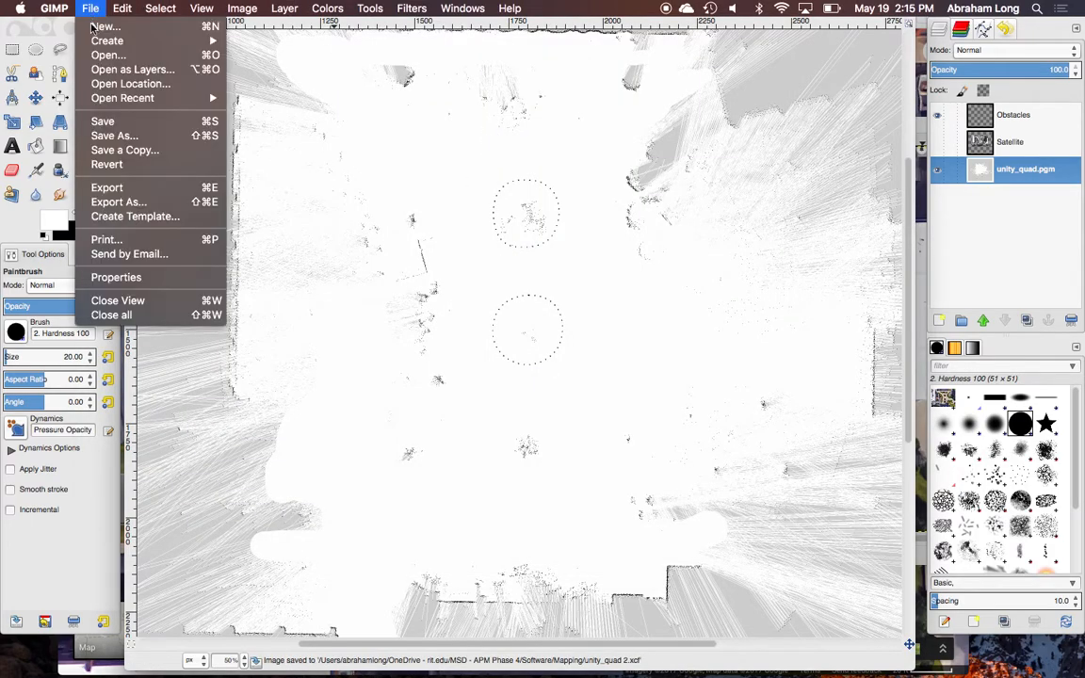
pyautogui.click(134, 205)
pyautogui.click(302, 35)
pyautogui.press('BackSpace')
pyautogui.press('BackSpace')
pyautogui.press('BackSpace')
pyautogui.write('.pgm')
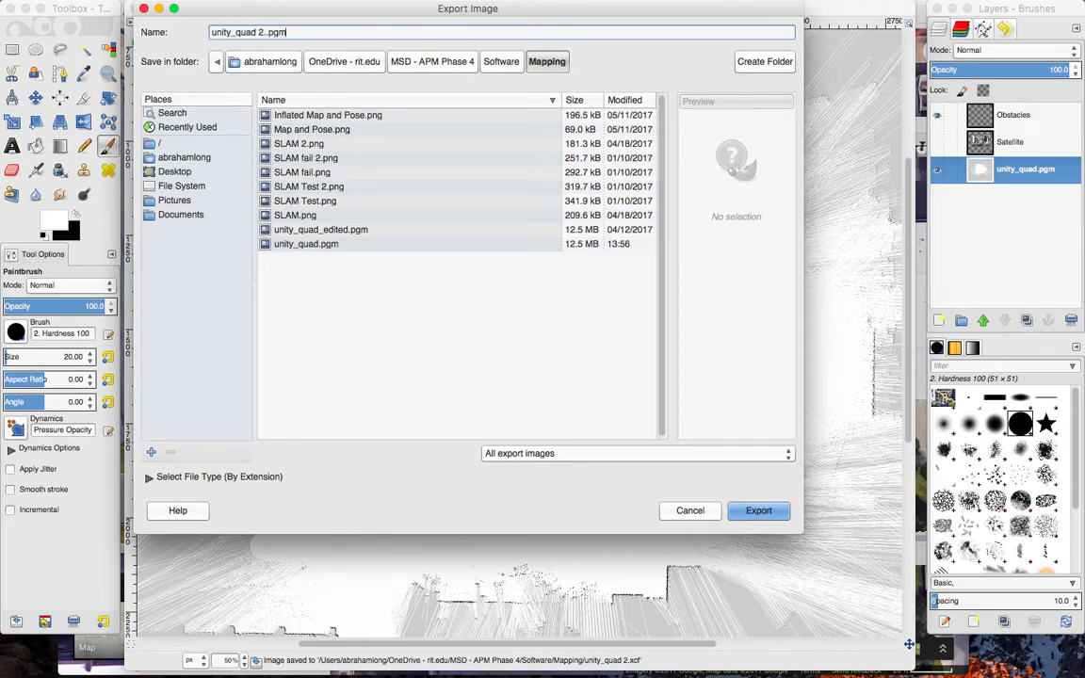
pyautogui.click(239, 32)
pyautogui.press('BackSpace')
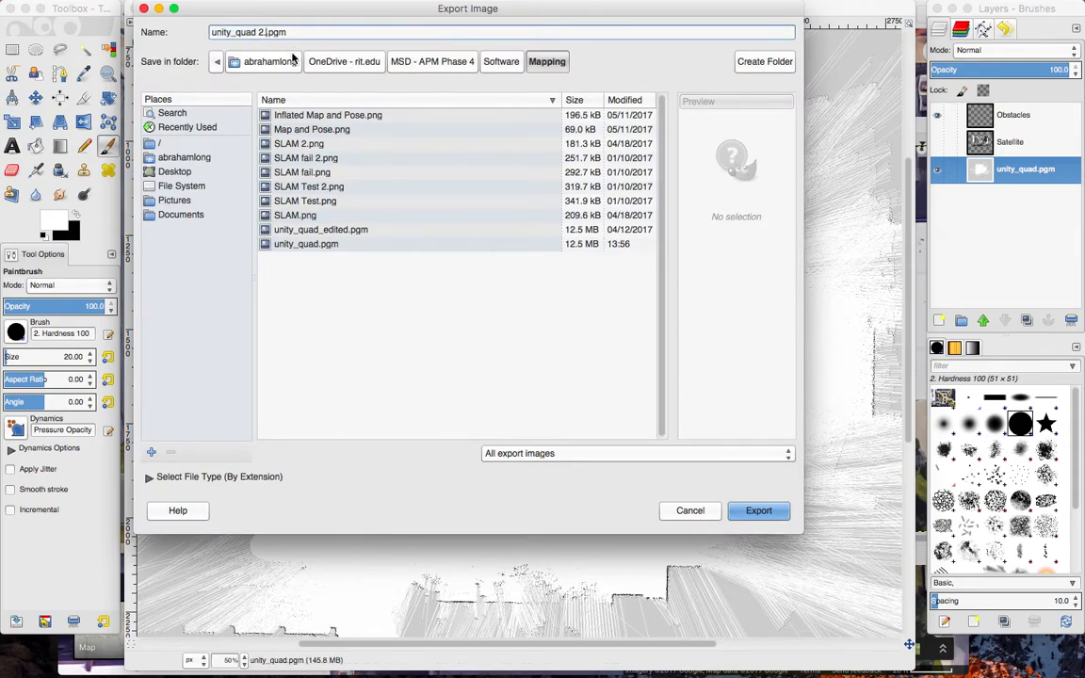
pyautogui.press('BackSpace')
pyautogui.press('BackSpace')
# Export over the existing unity_quad.pgm using Raw data formatting.
pyautogui.click(758, 511)
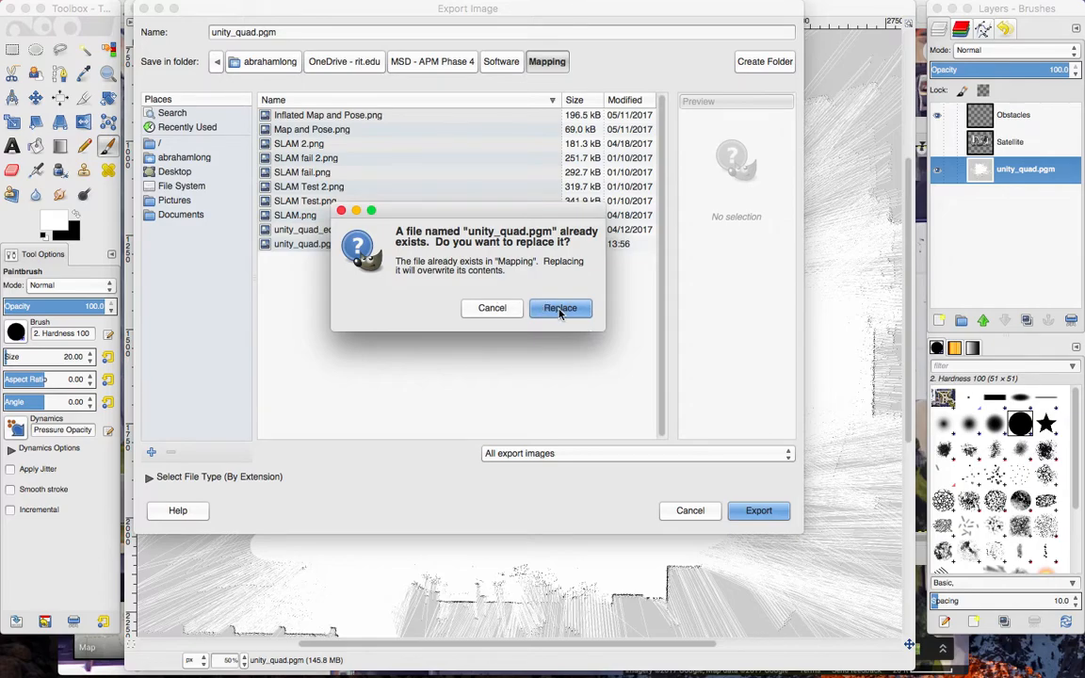
pyautogui.click(560, 311)
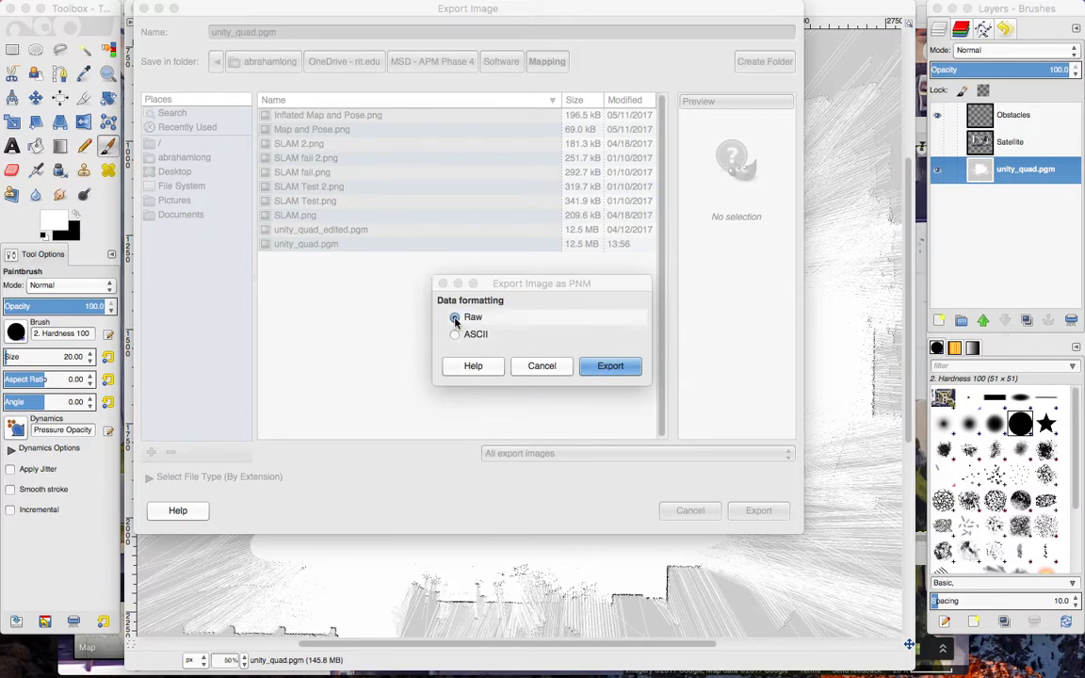
pyautogui.hotkey('ctrl', 'Up')
pyautogui.click(683, 208)
pyautogui.click(610, 365)
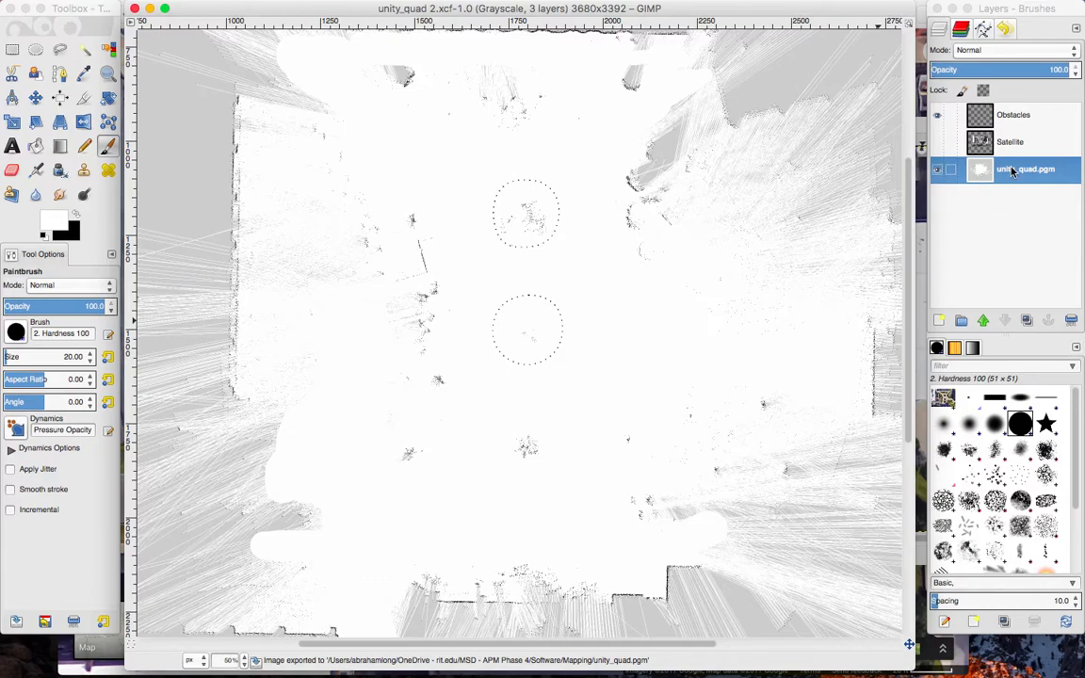
# Make the stored planter outline path visible over the map and copy that path.
pyautogui.click(982, 29)
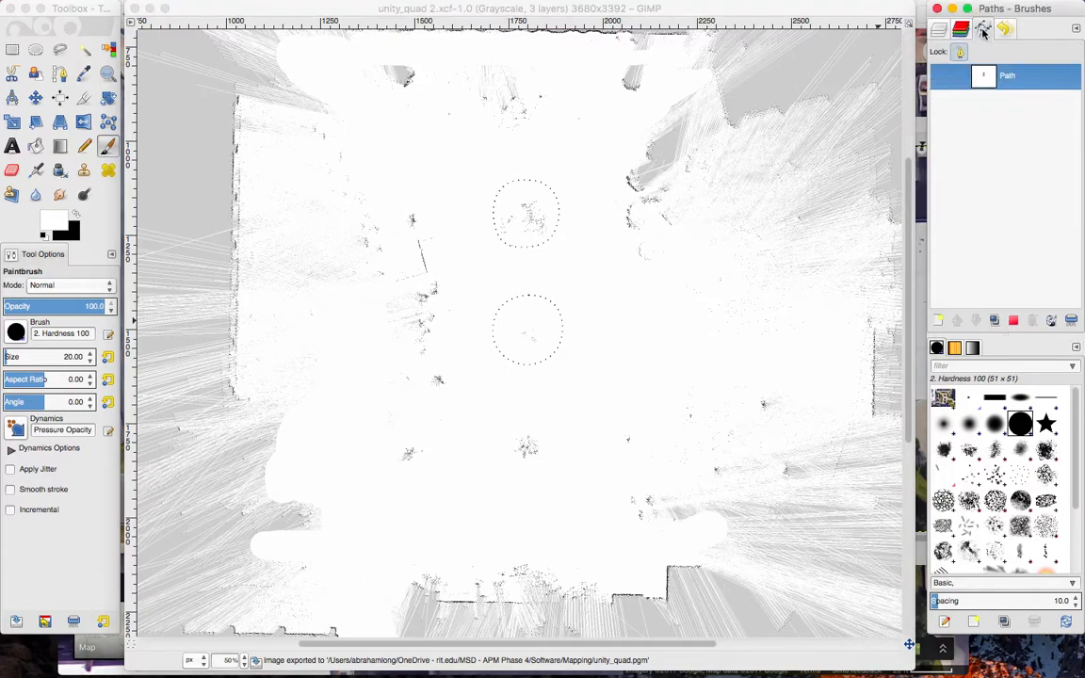
pyautogui.rightClick(1029, 79)
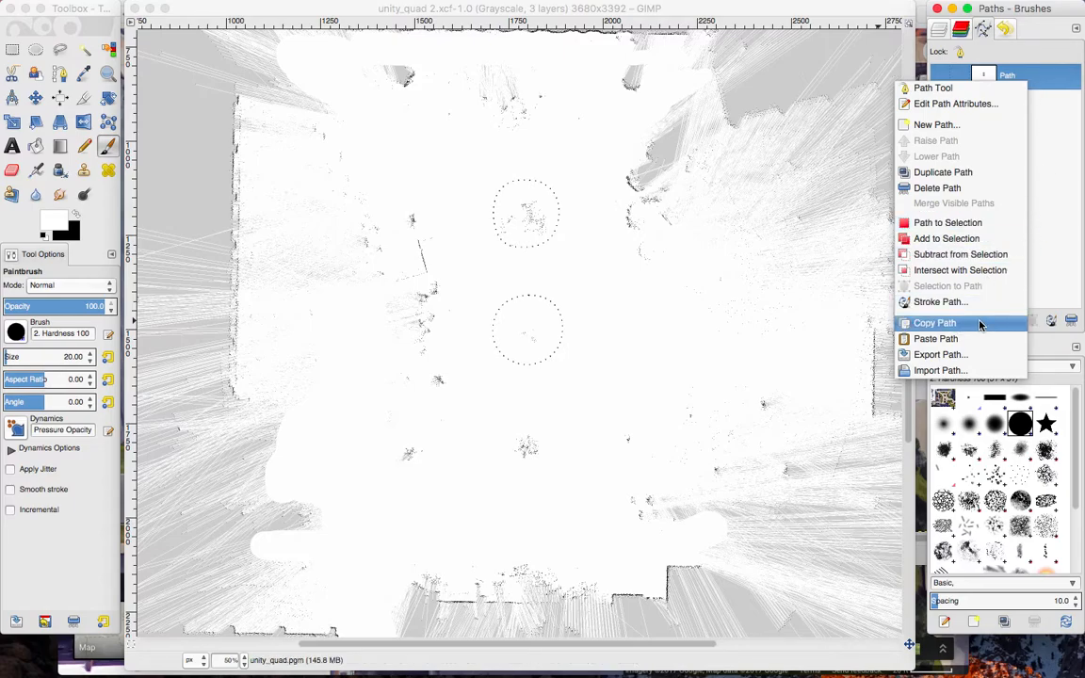
pyautogui.click(1042, 170)
pyautogui.click(939, 76)
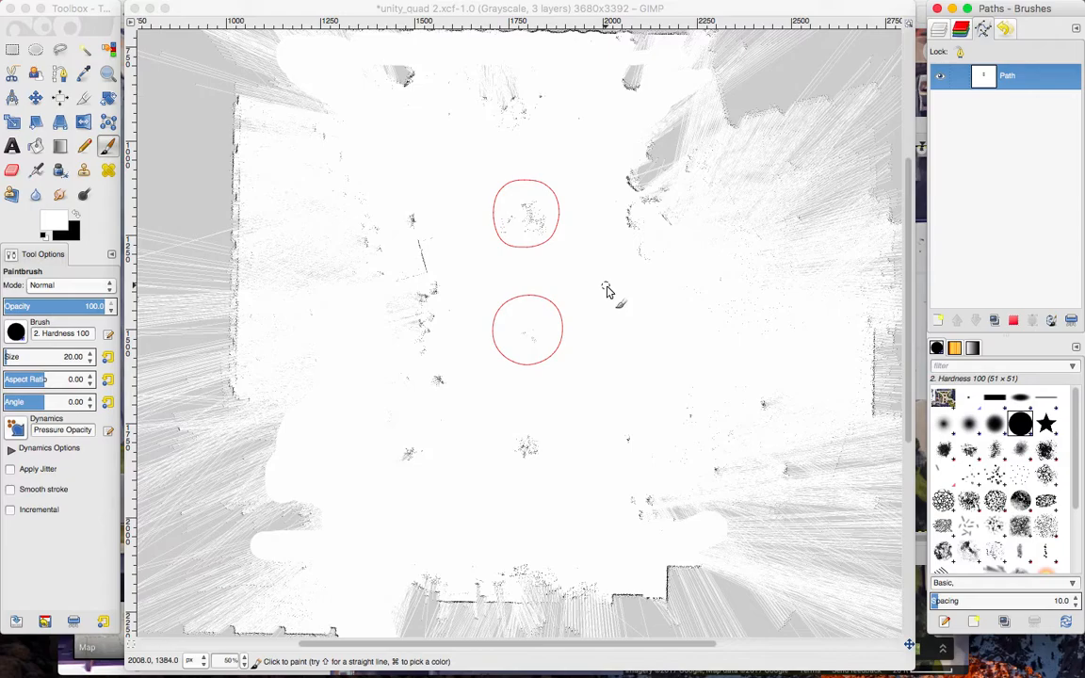
pyautogui.rightClick(1007, 75)
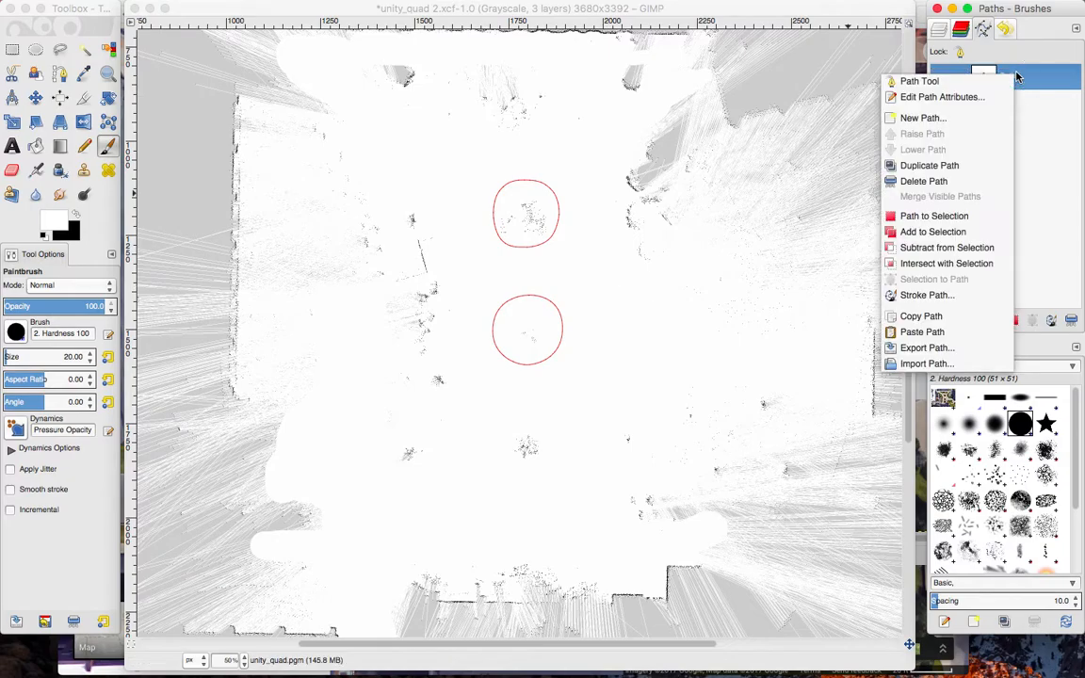
pyautogui.click(929, 315)
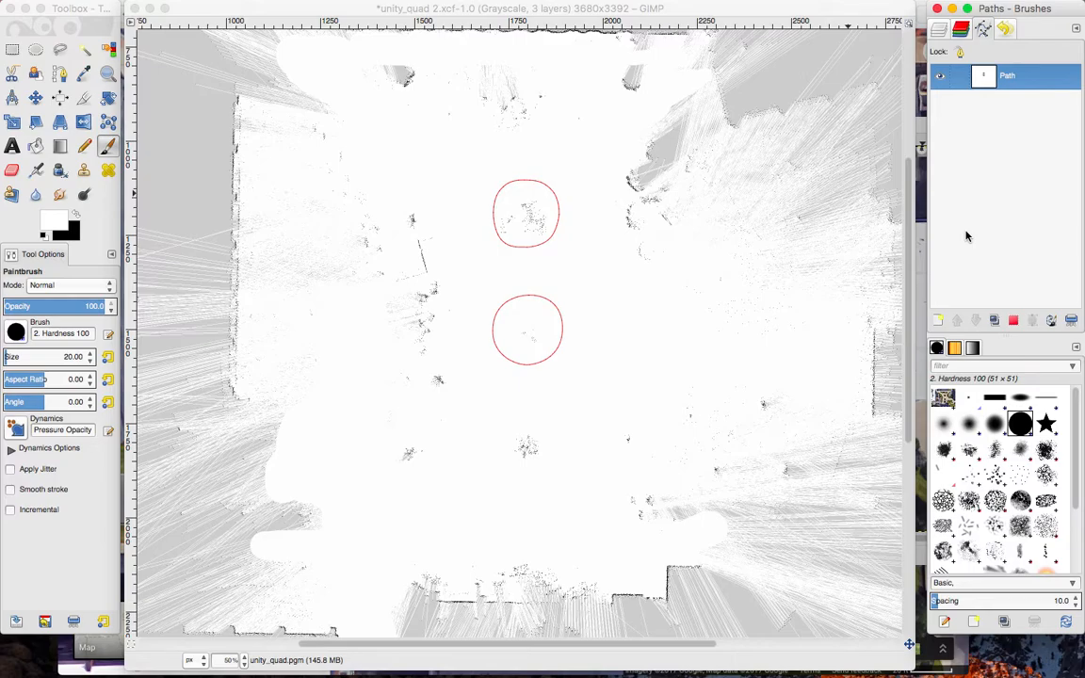
pyautogui.click(764, 7)
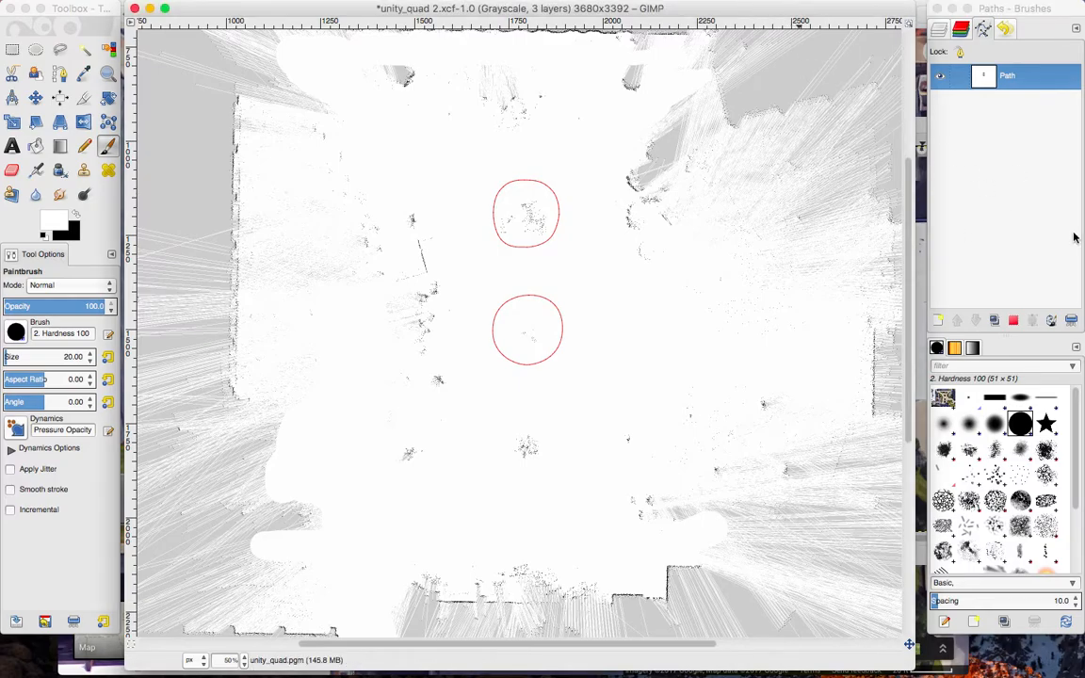
pyautogui.click(945, 13)
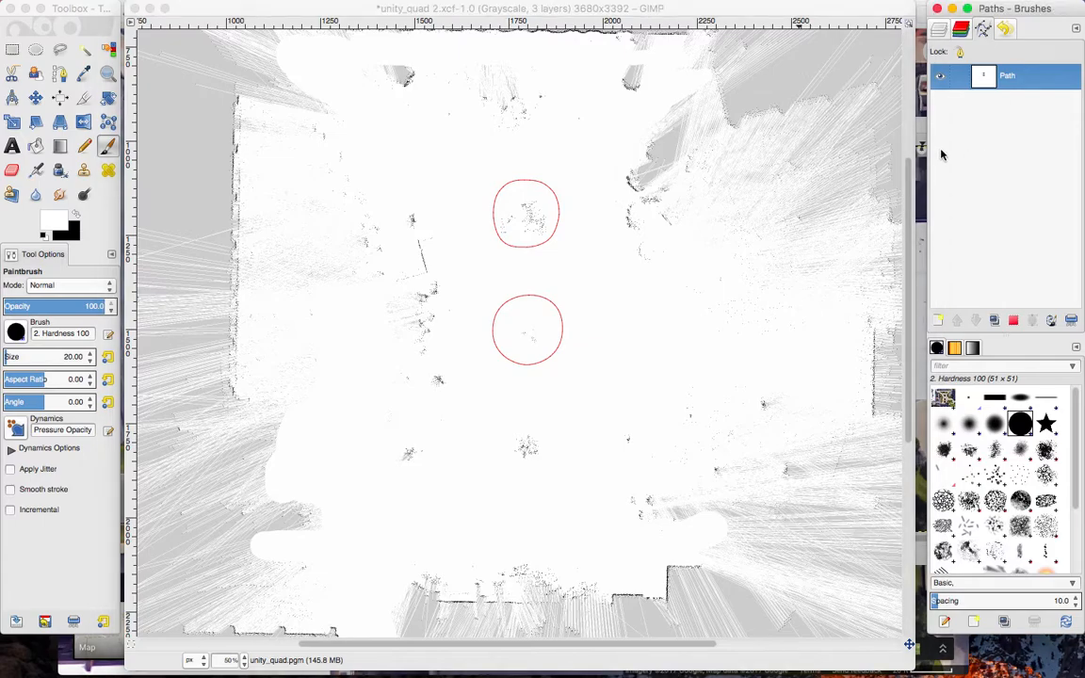
pyautogui.moveTo(924, 151); pyautogui.dragTo(917, 150)
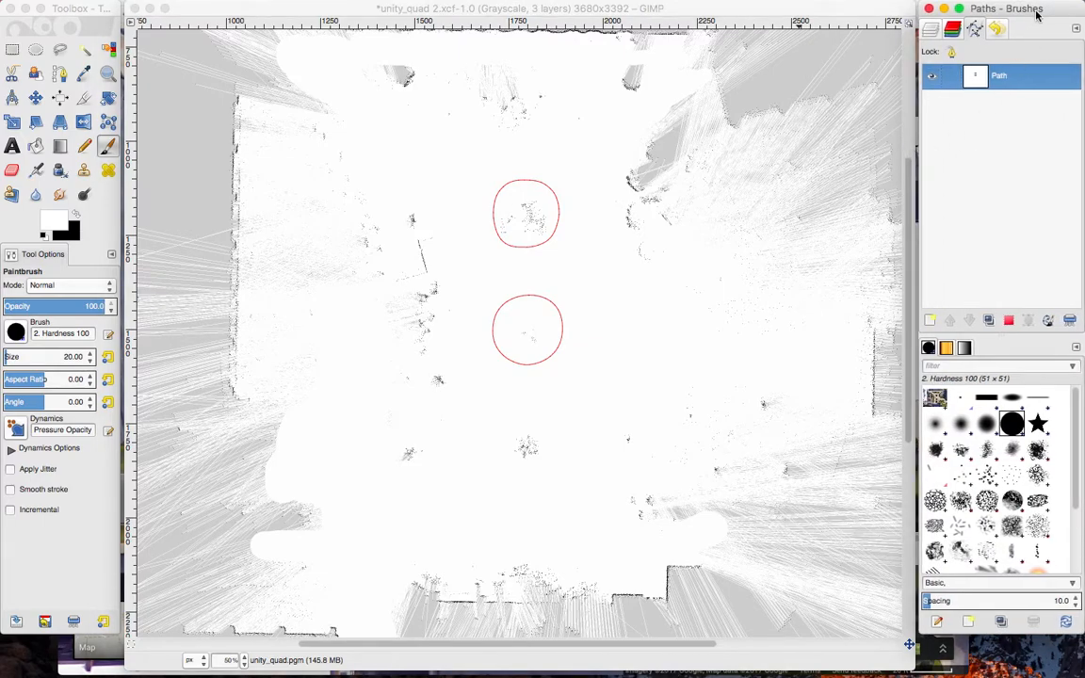